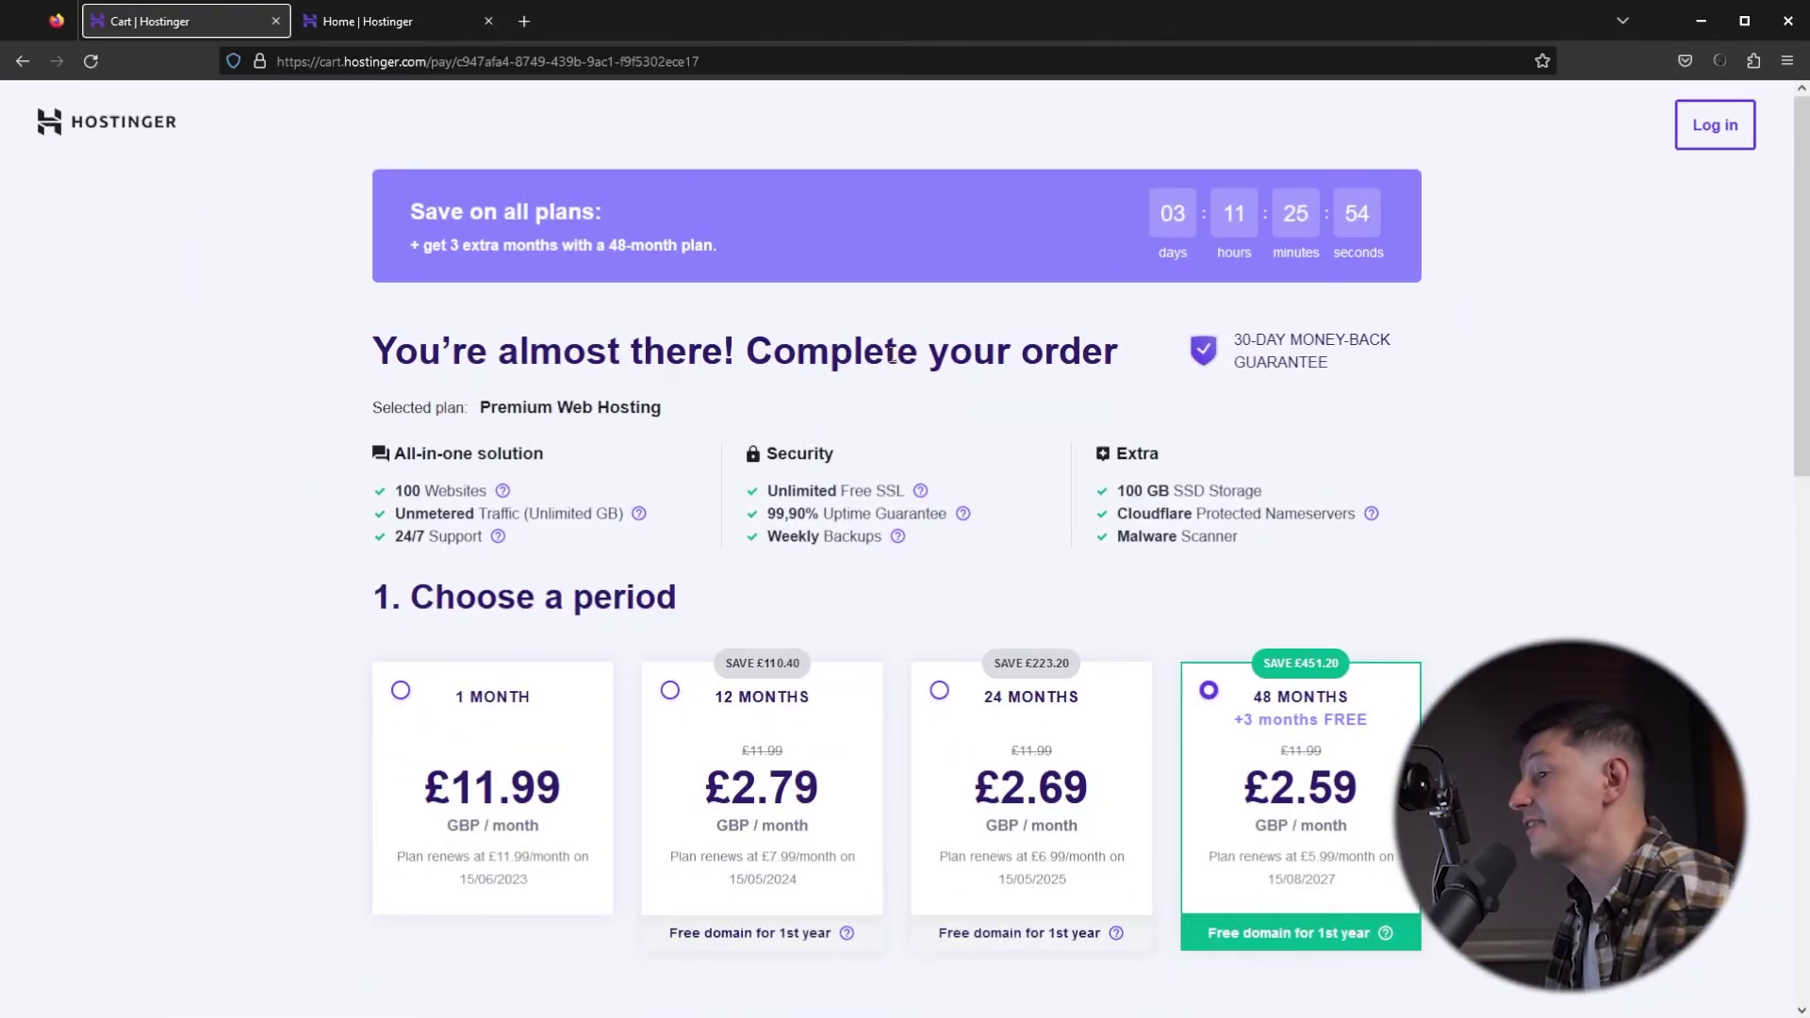
Step: Apply the coupon code CERTBROS10 to the 48-month Premium Web Hosting order
scroll(891, 356, "down", 8)
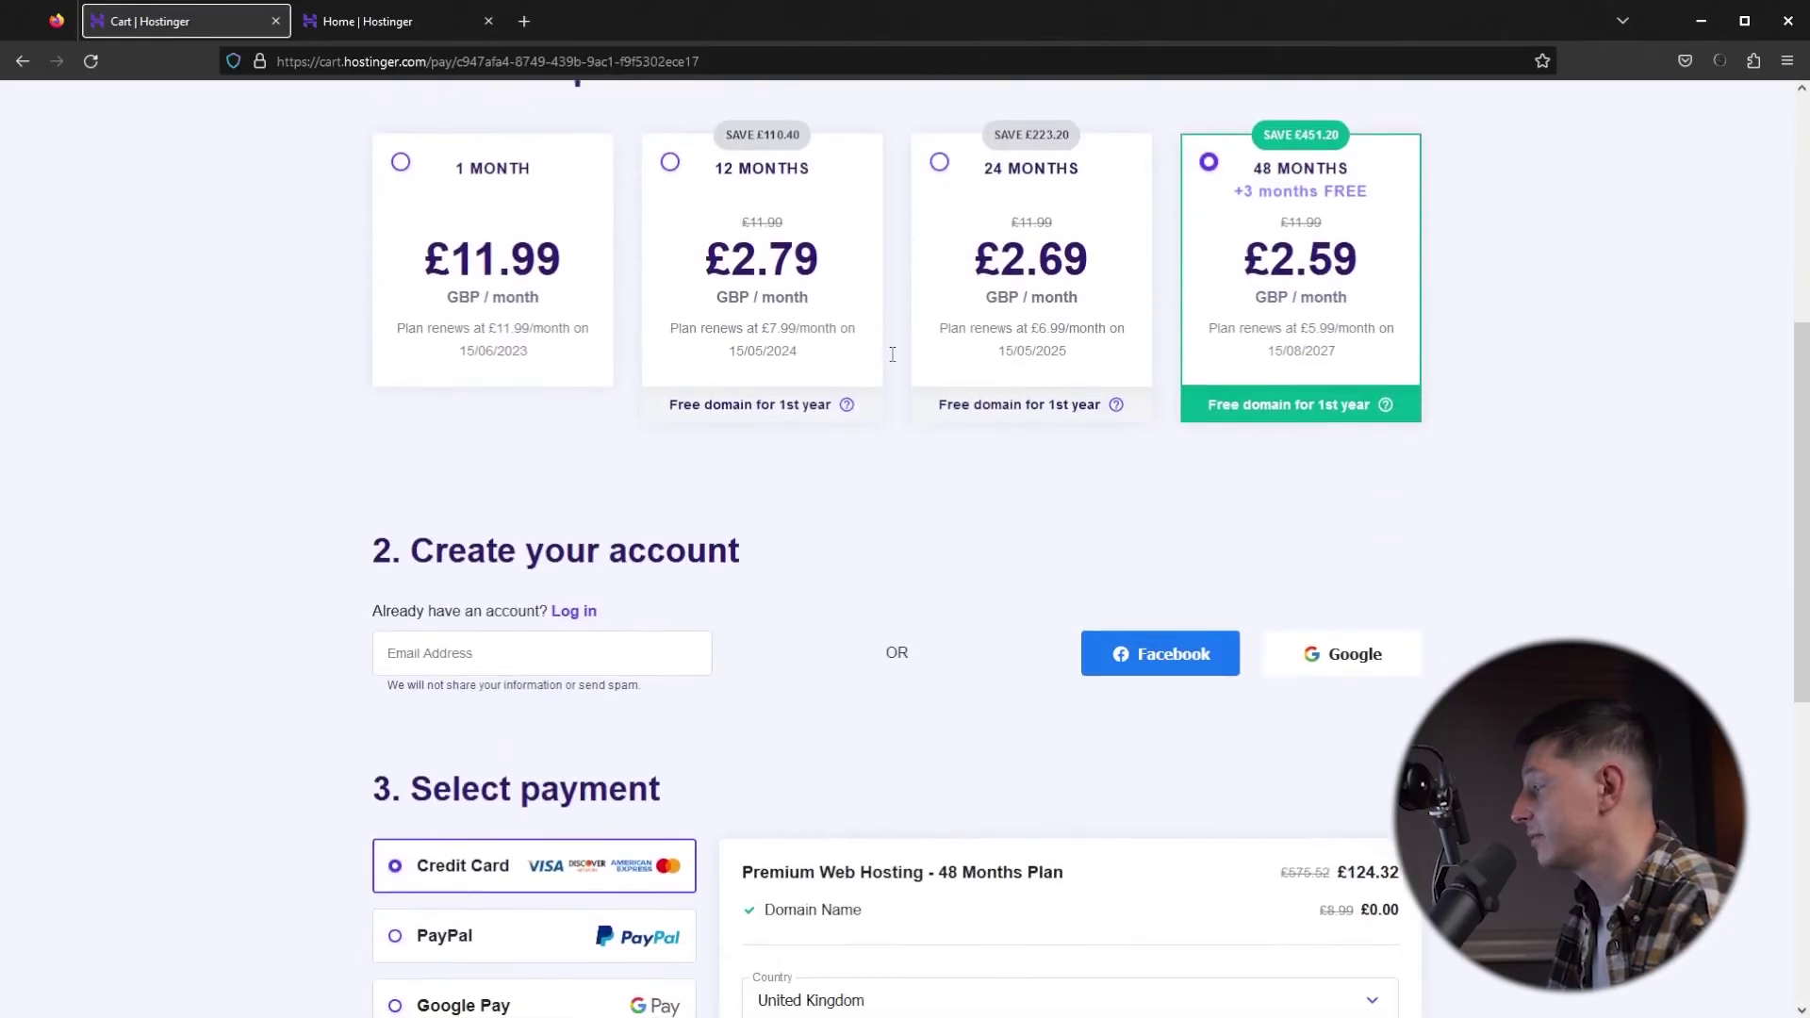
scroll(890, 360, "down", 4)
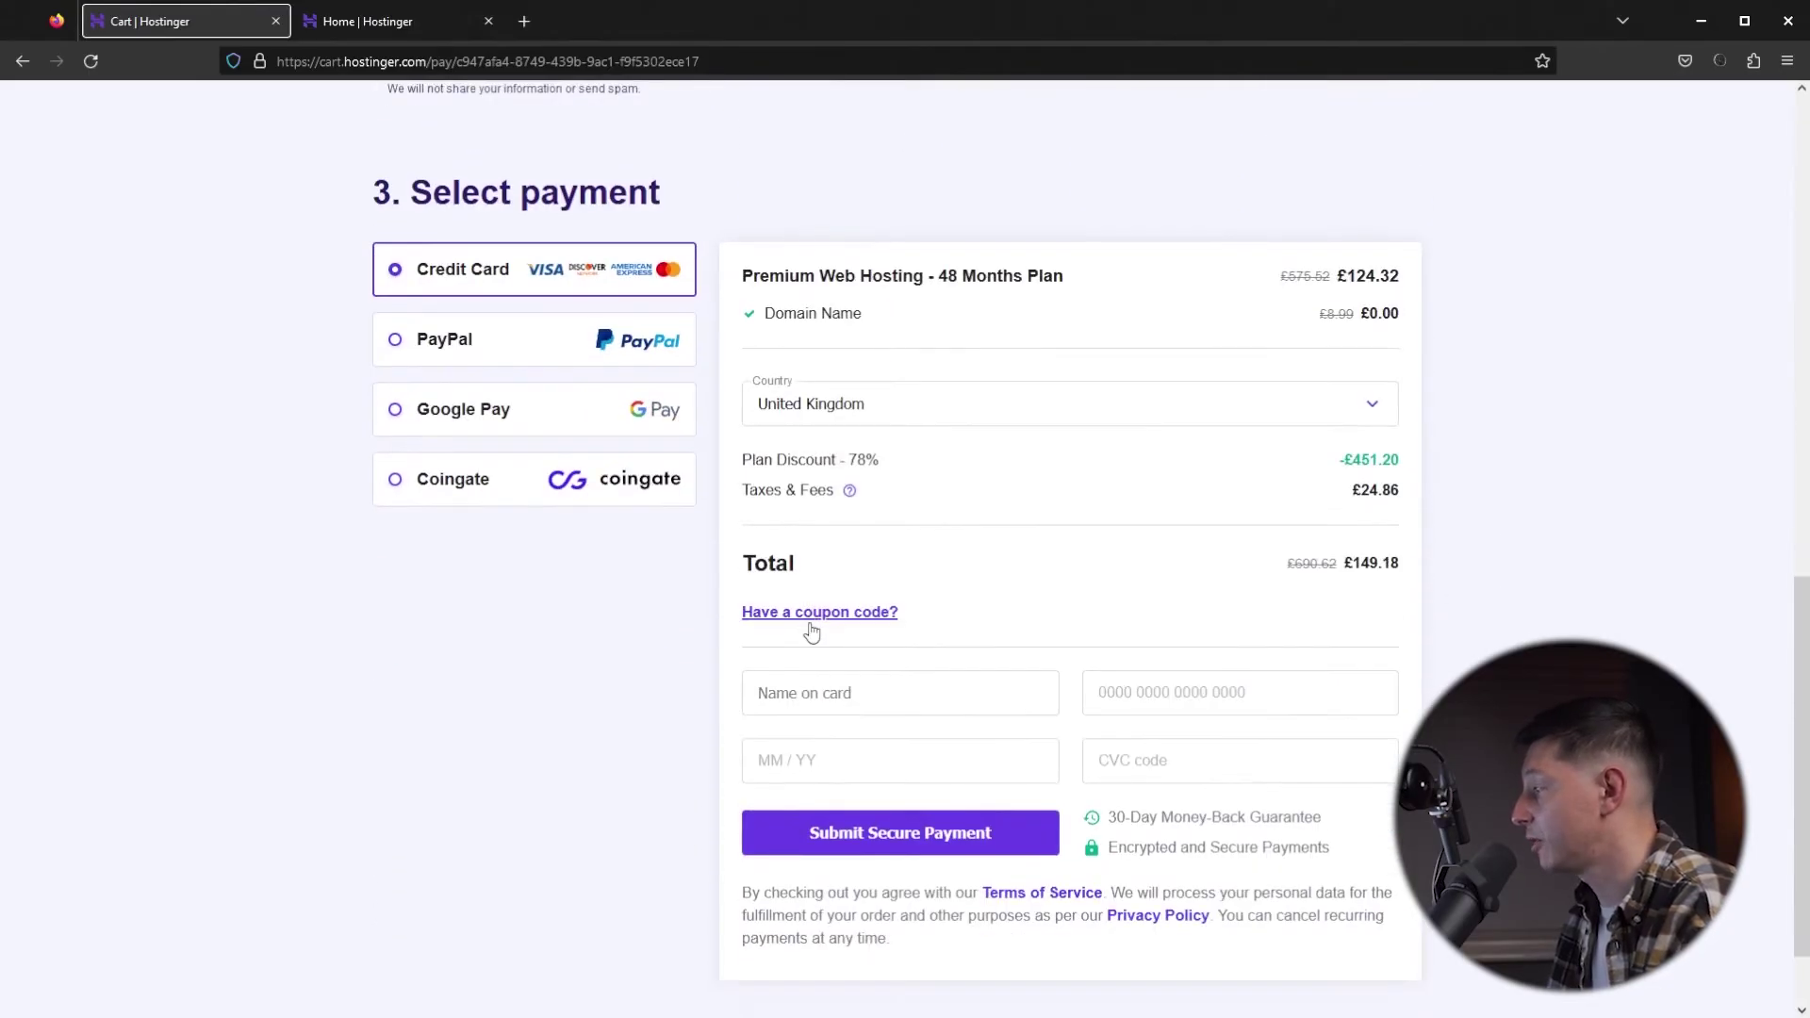
left_click(811, 630)
left_click(808, 664)
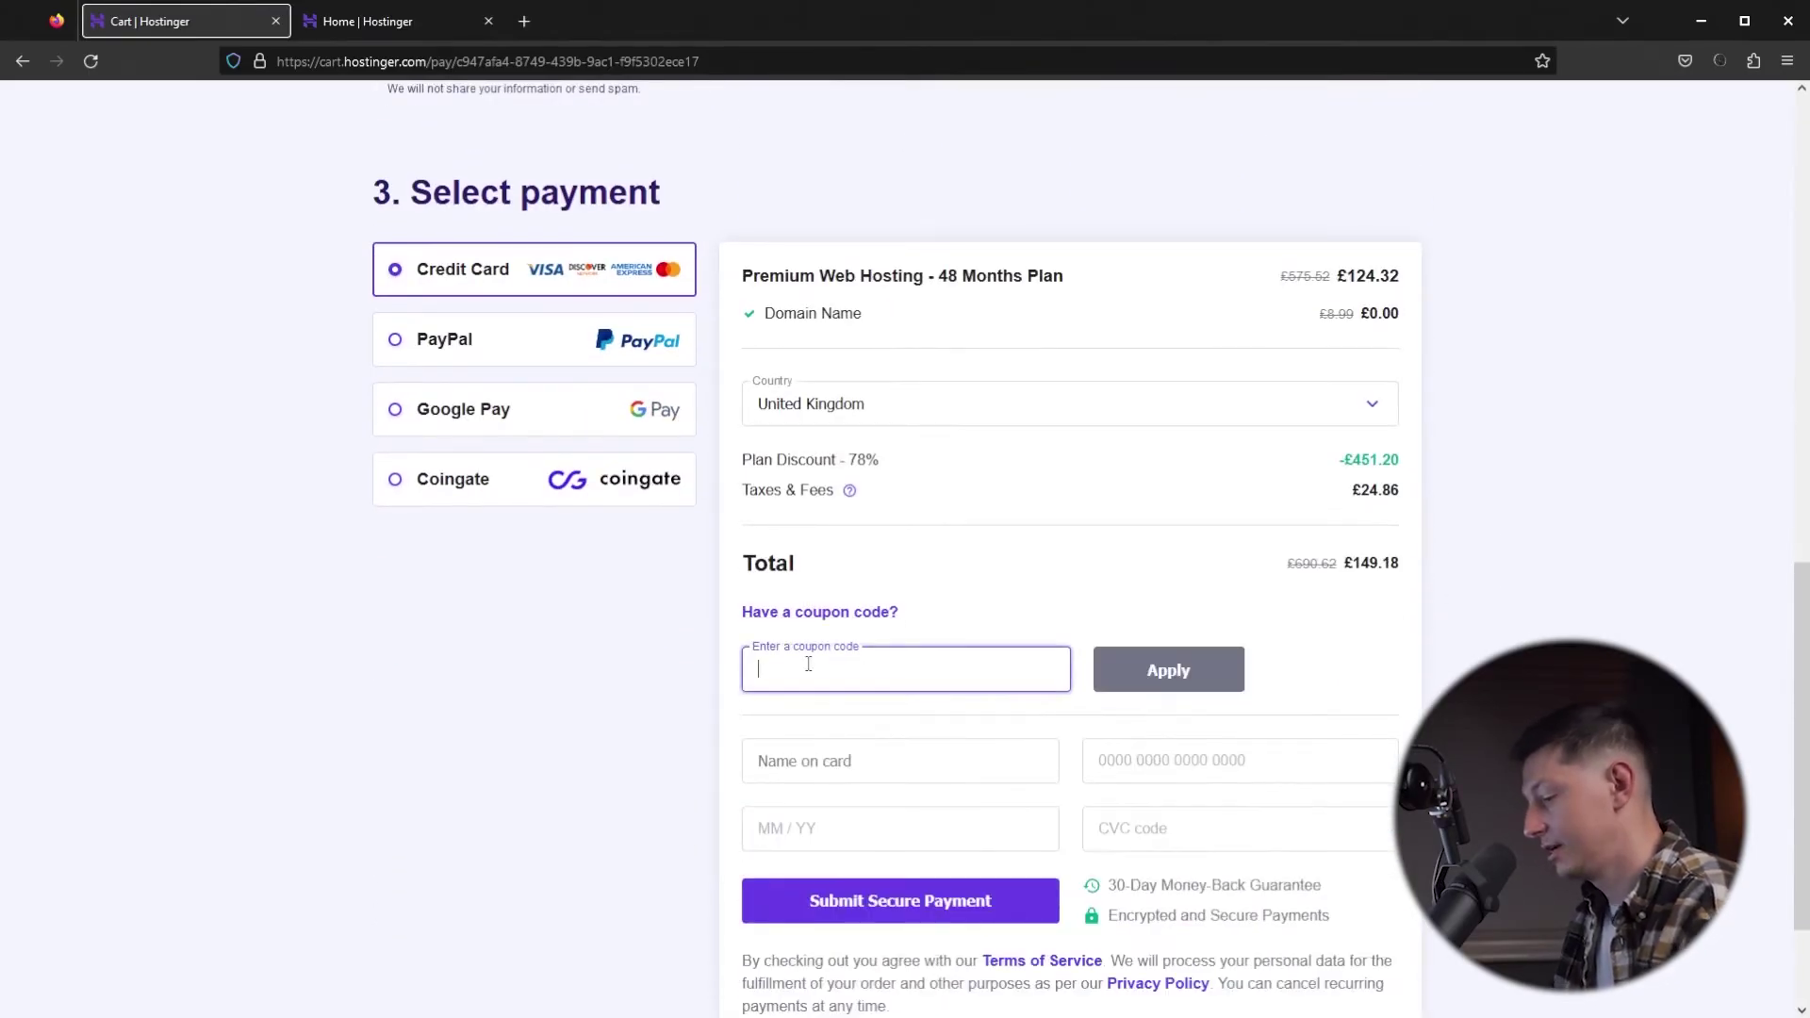
type("CERTBROS10")
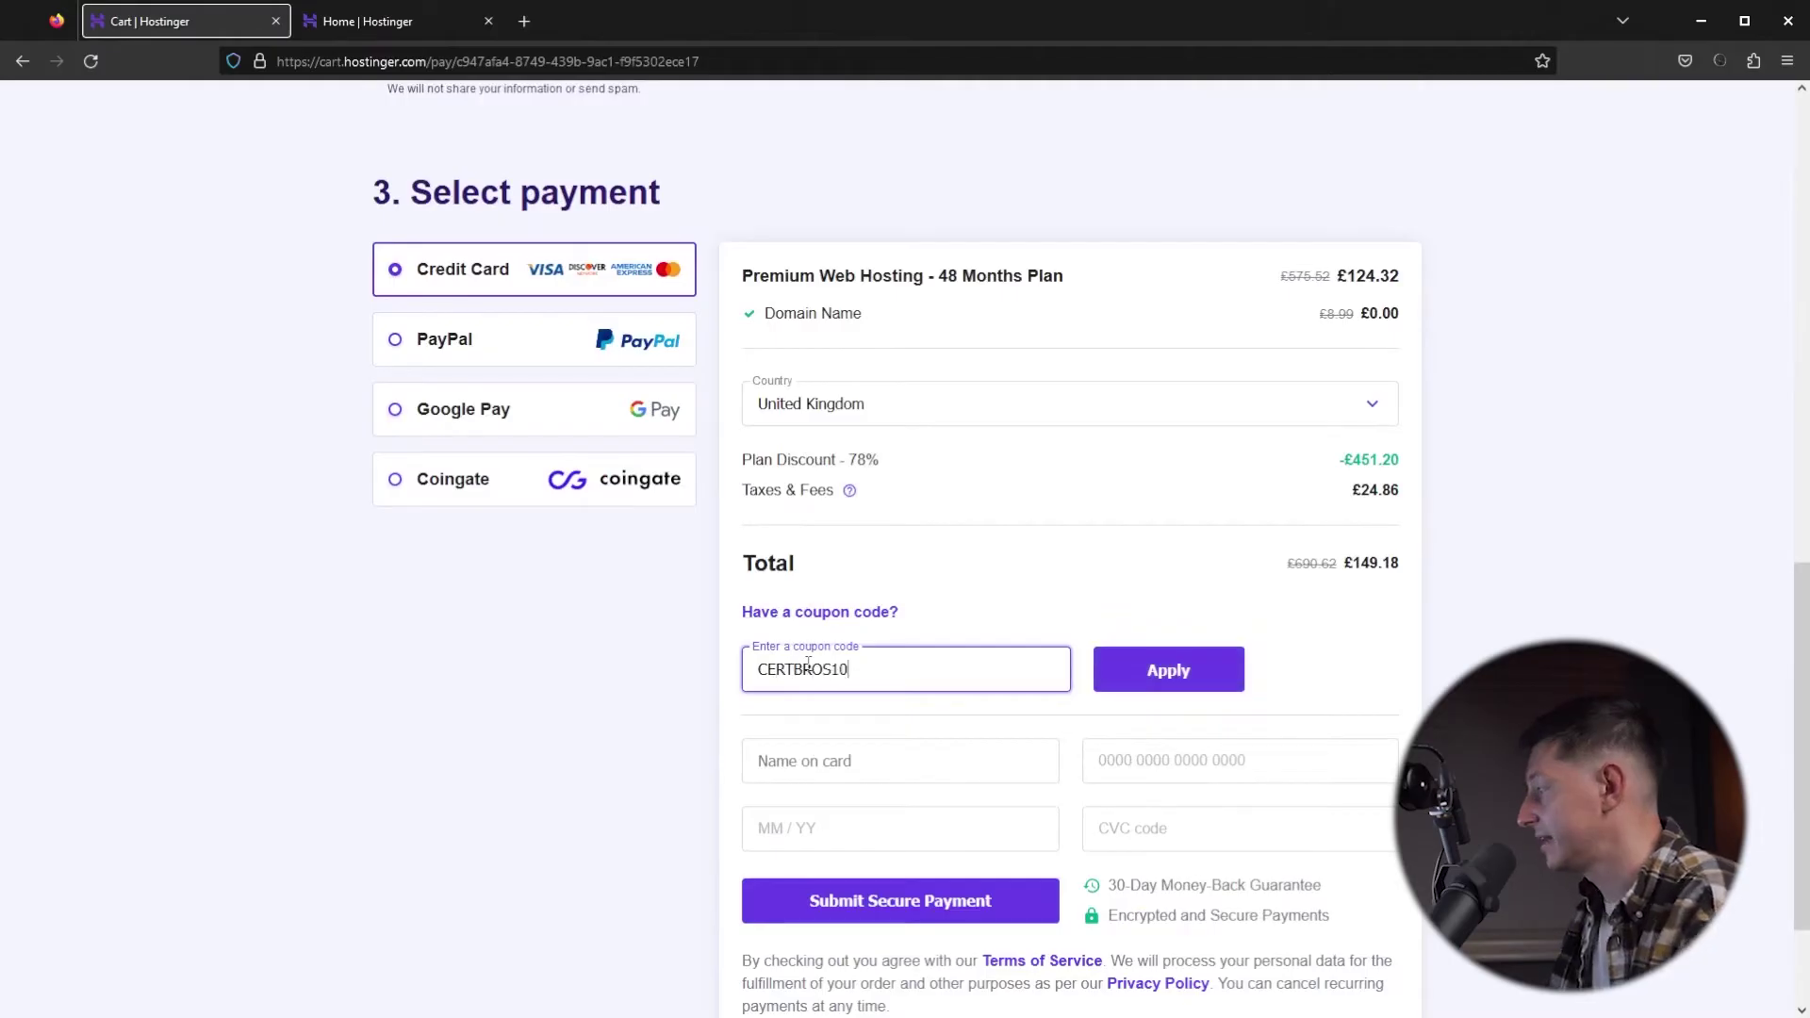
left_click(1119, 671)
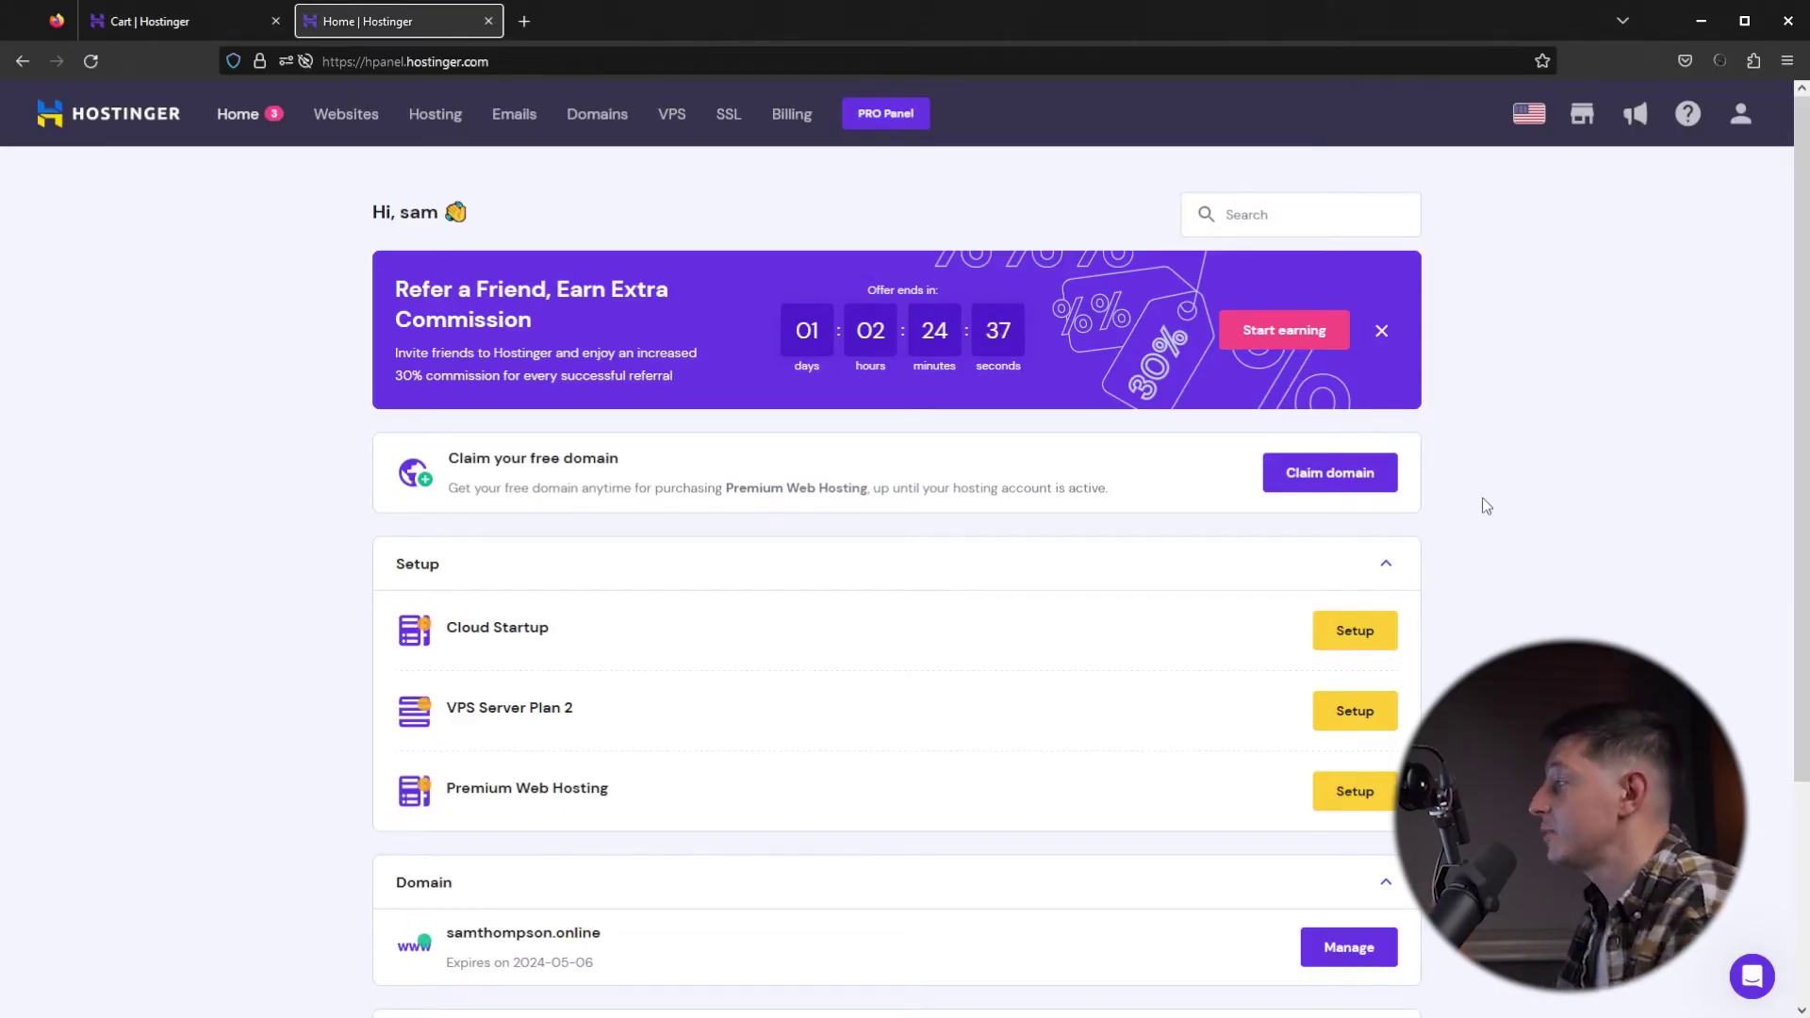
Step: Examine the free domain claim form and its selectable domain extensions, leaving without claiming a domain
left_click(1359, 488)
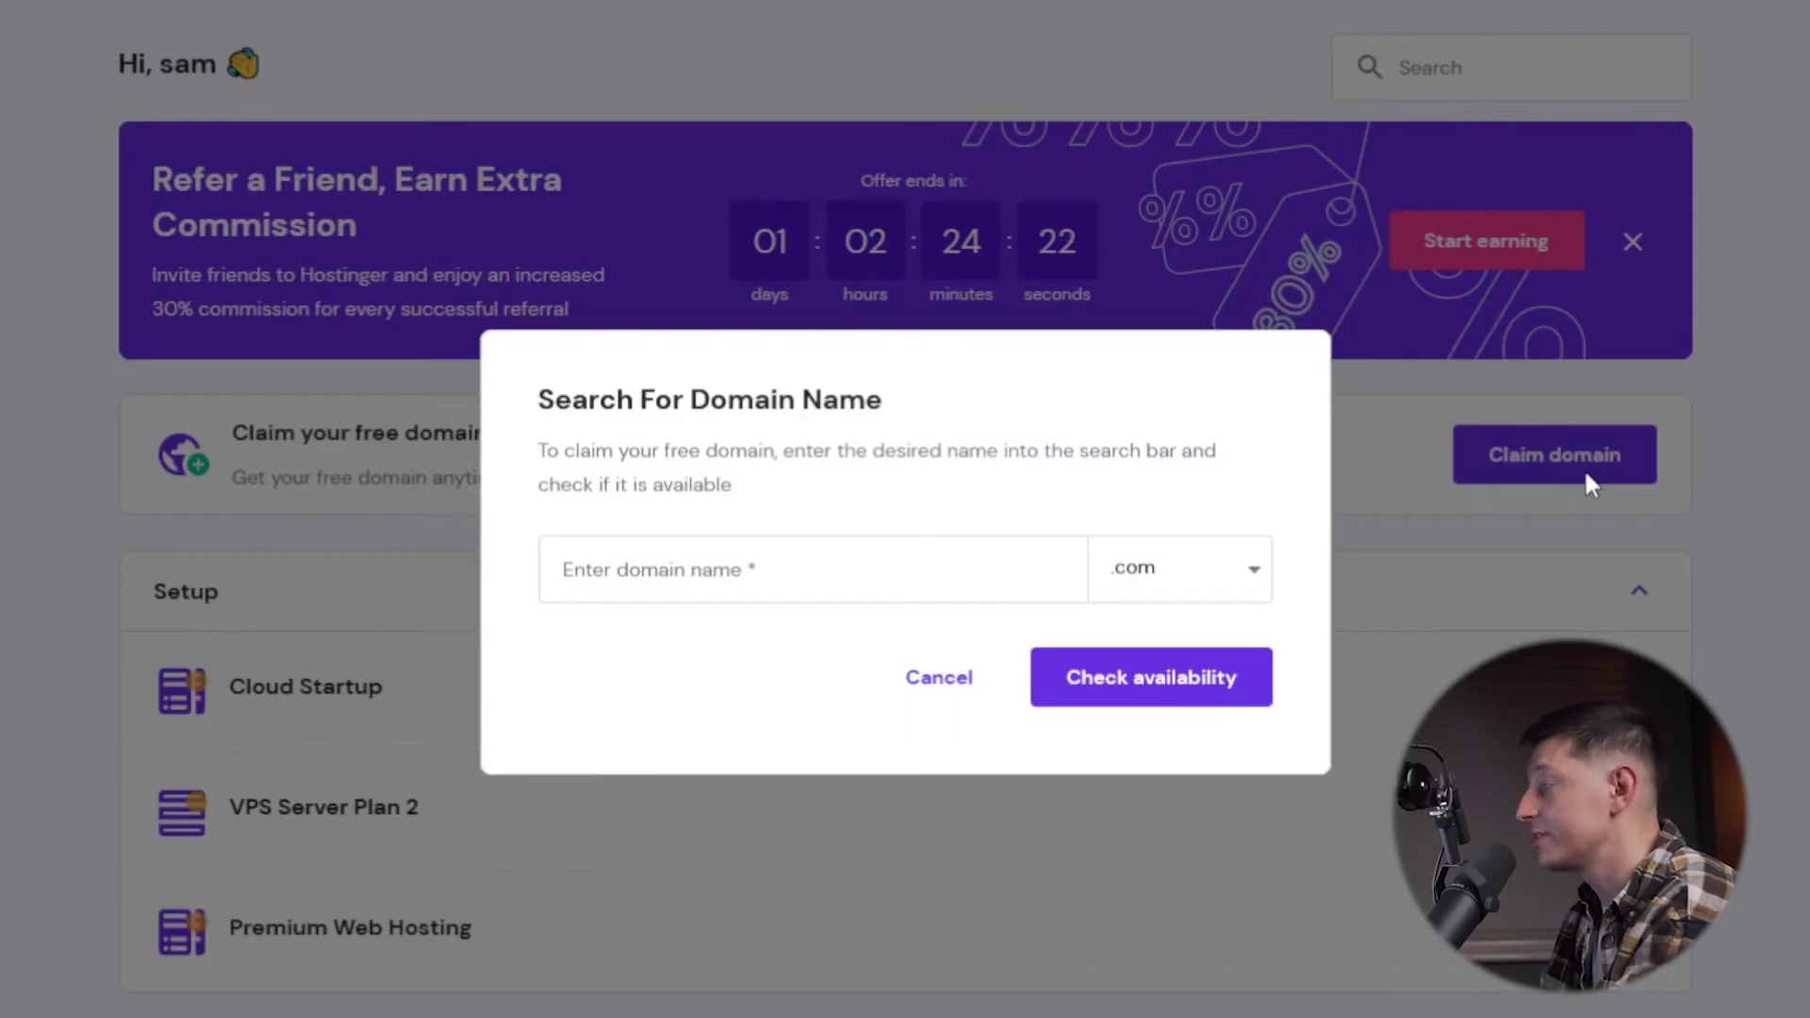
left_click(1176, 592)
scroll(1171, 757, "down", 1)
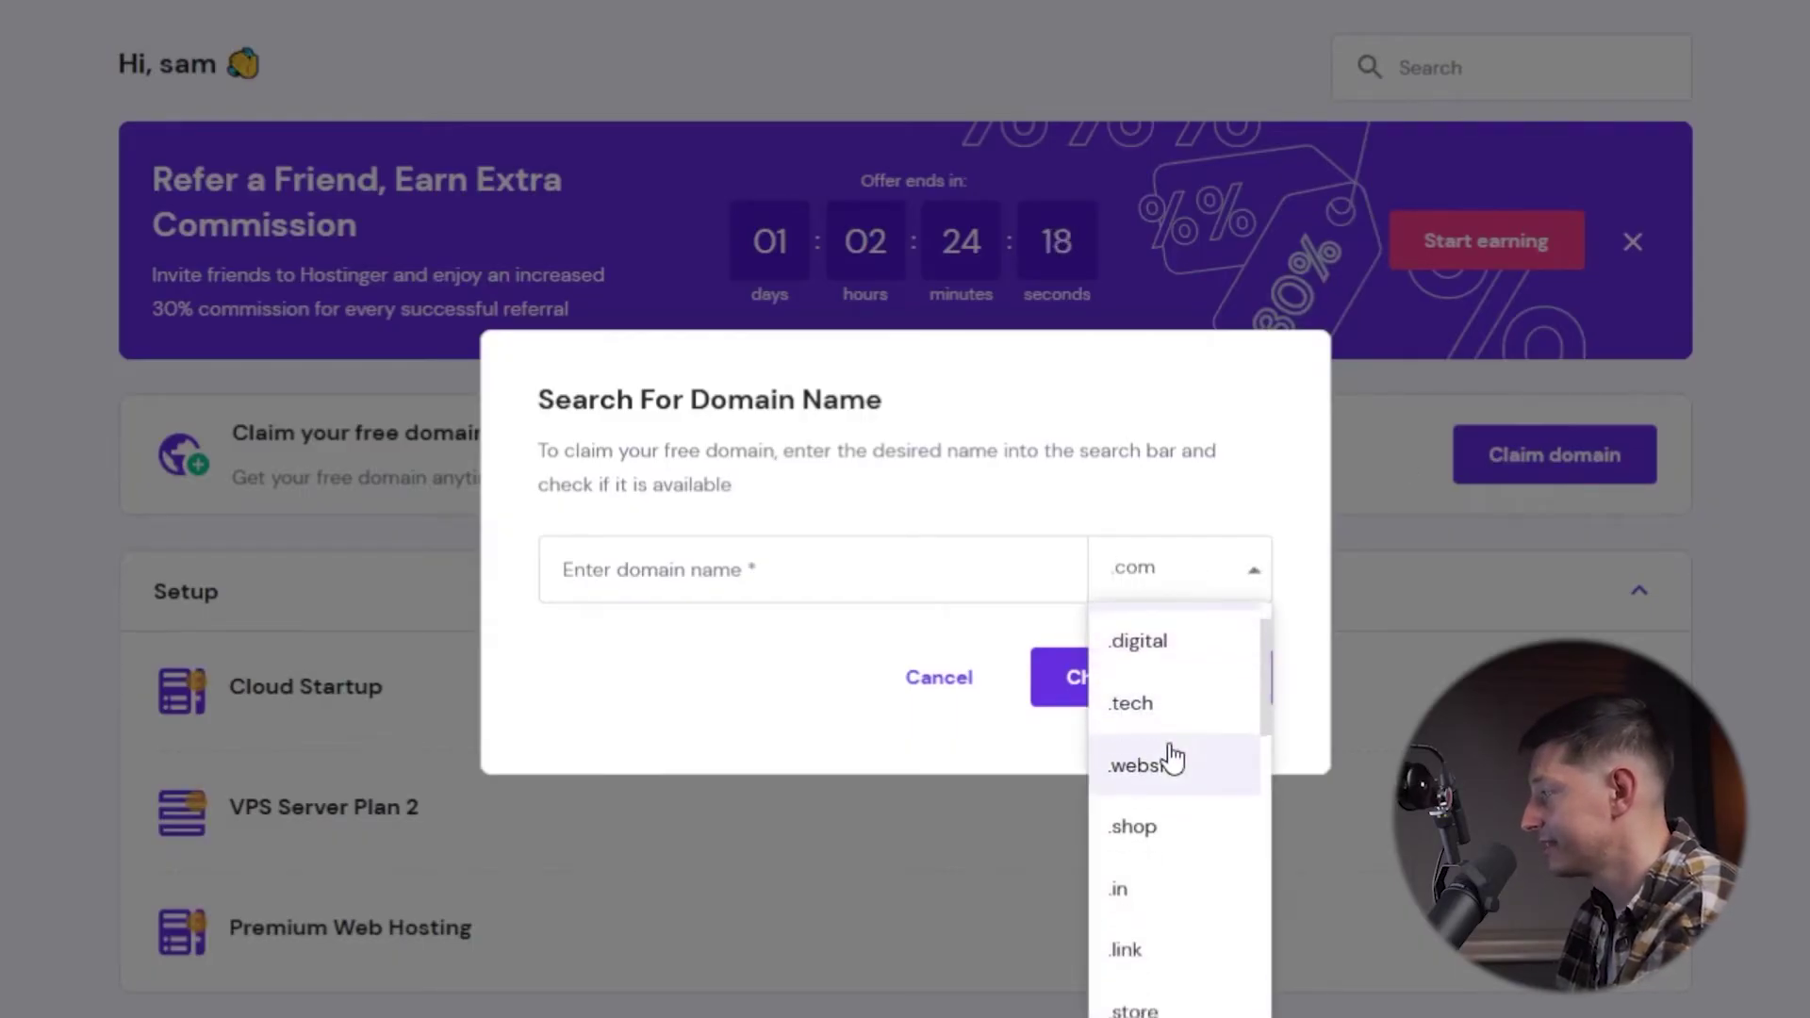
scroll(1184, 618, "up", 1)
left_click(1182, 515)
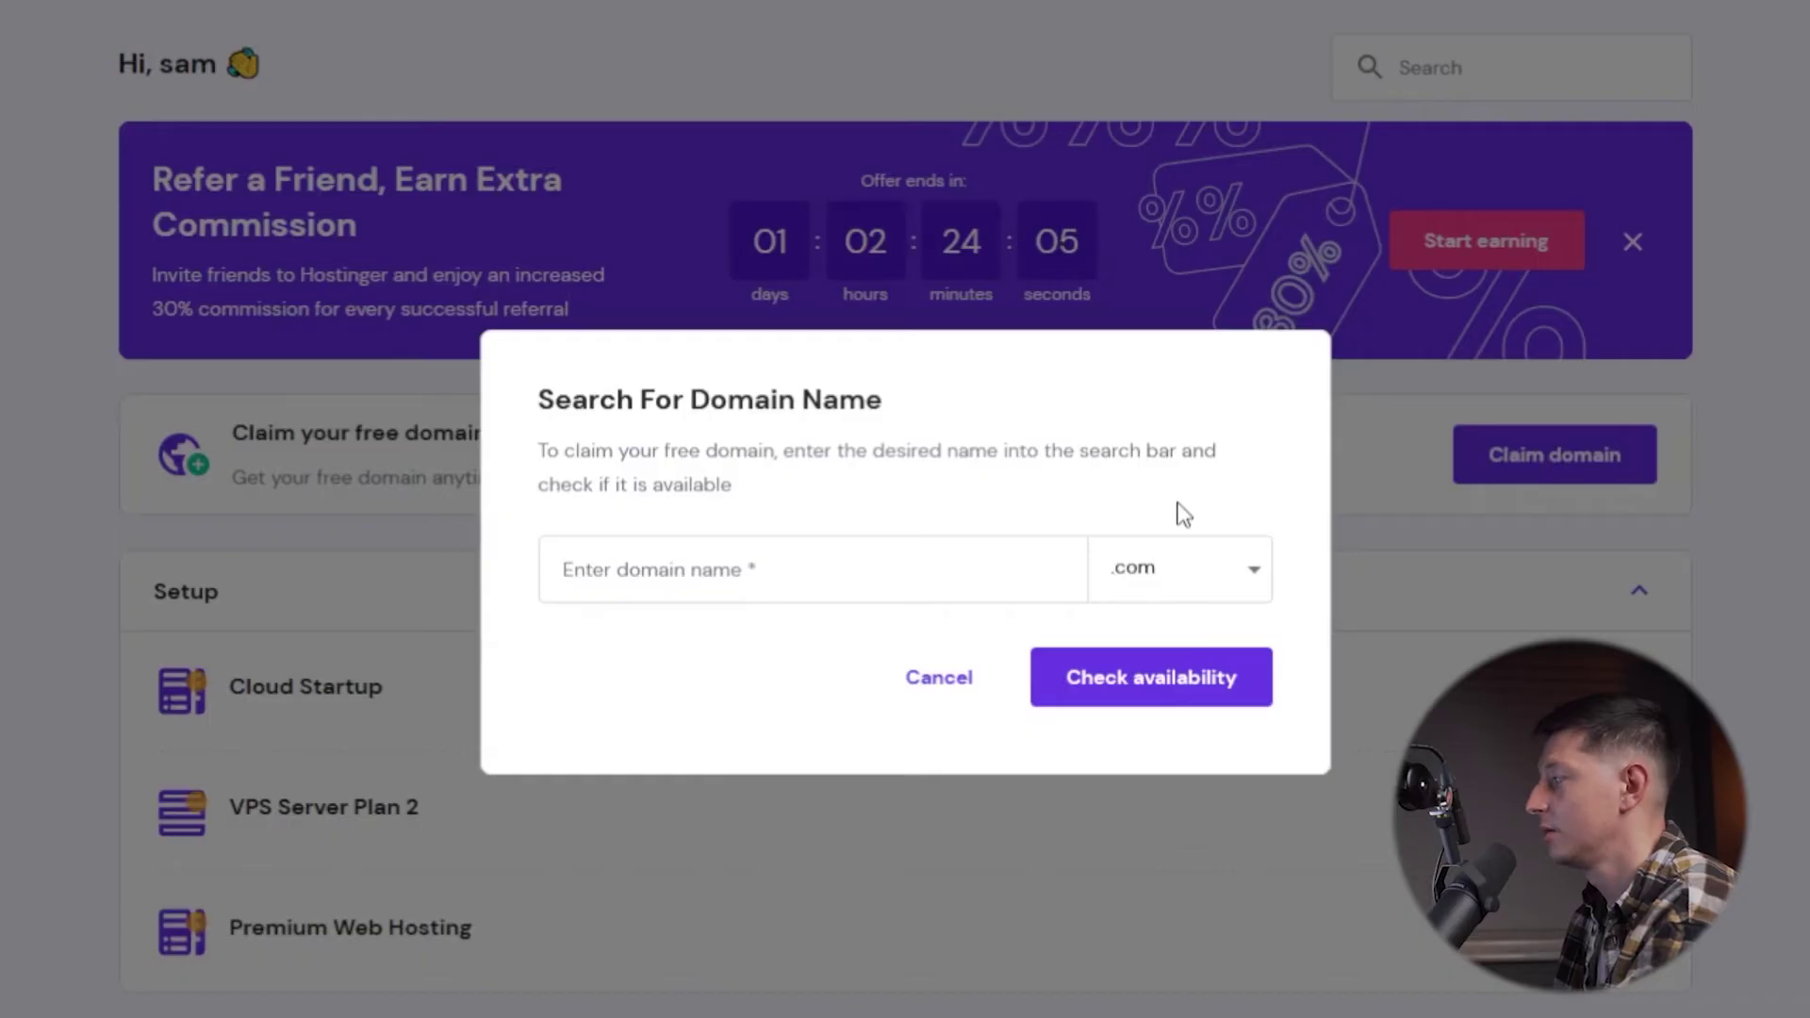
left_click(957, 681)
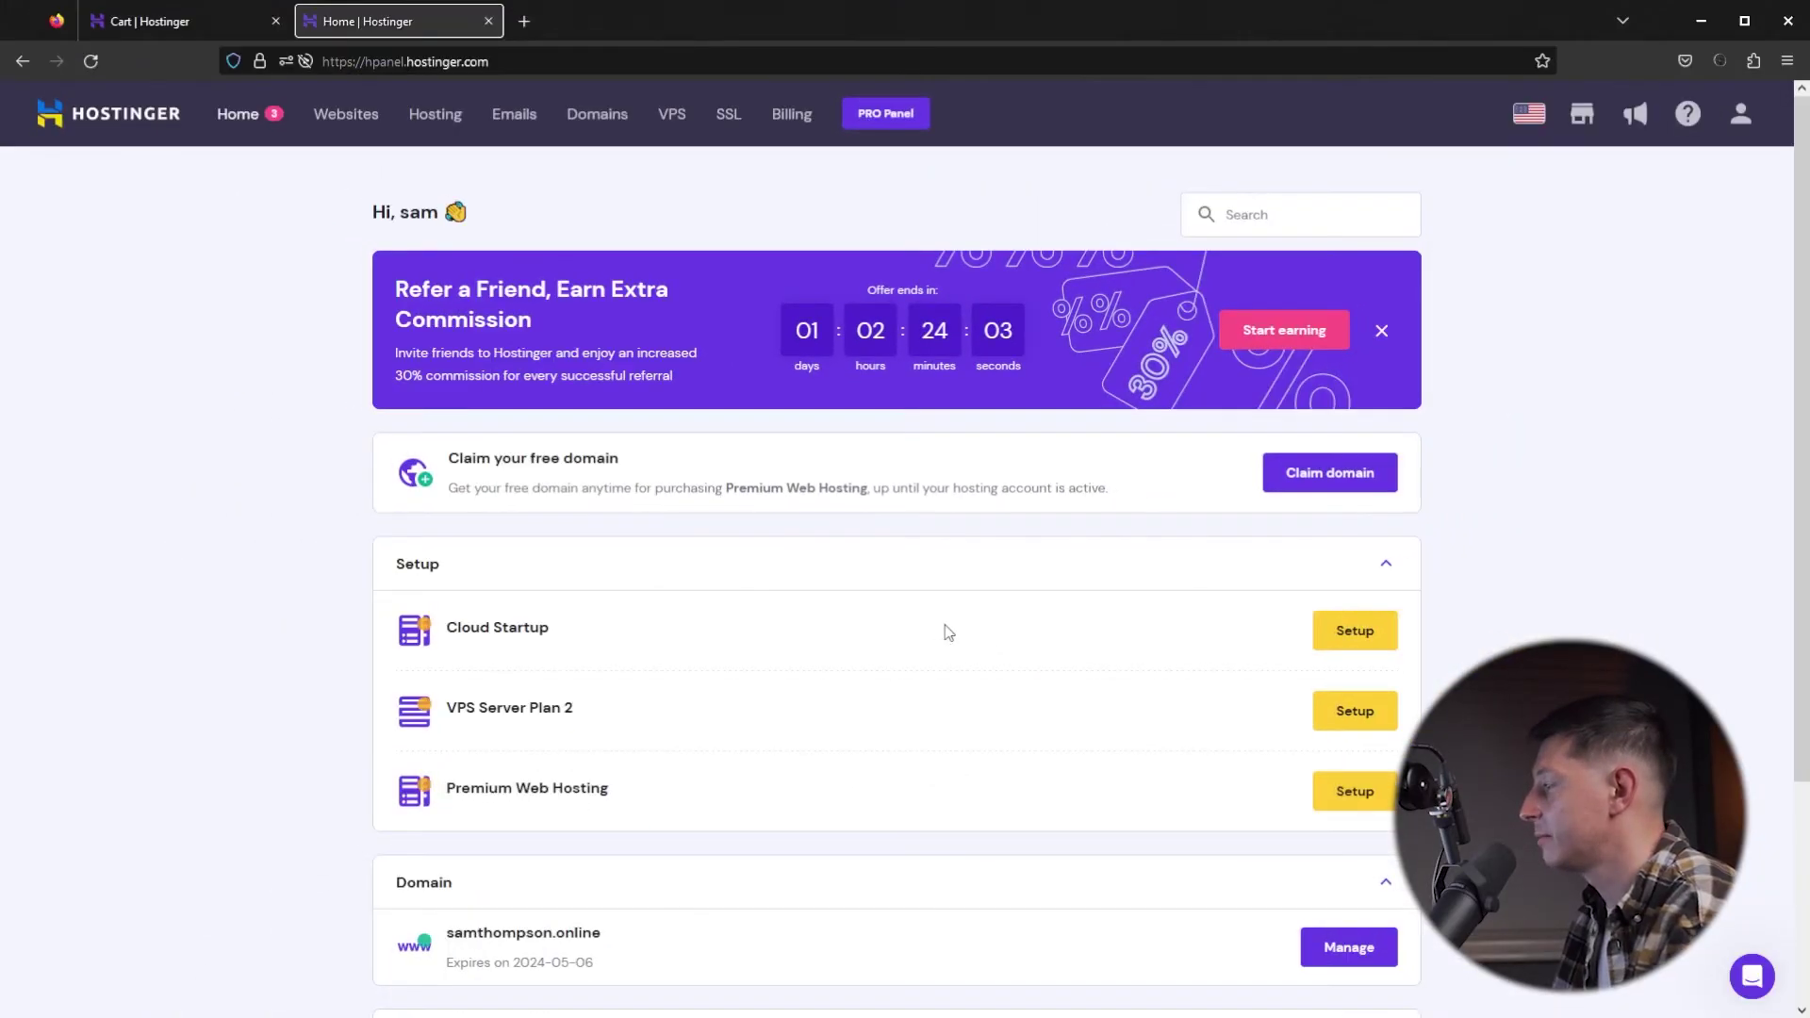
Step: Start the setup of the Premium Web Hosting plan and skip the personalized experience survey
scroll(1049, 675, "down", 1)
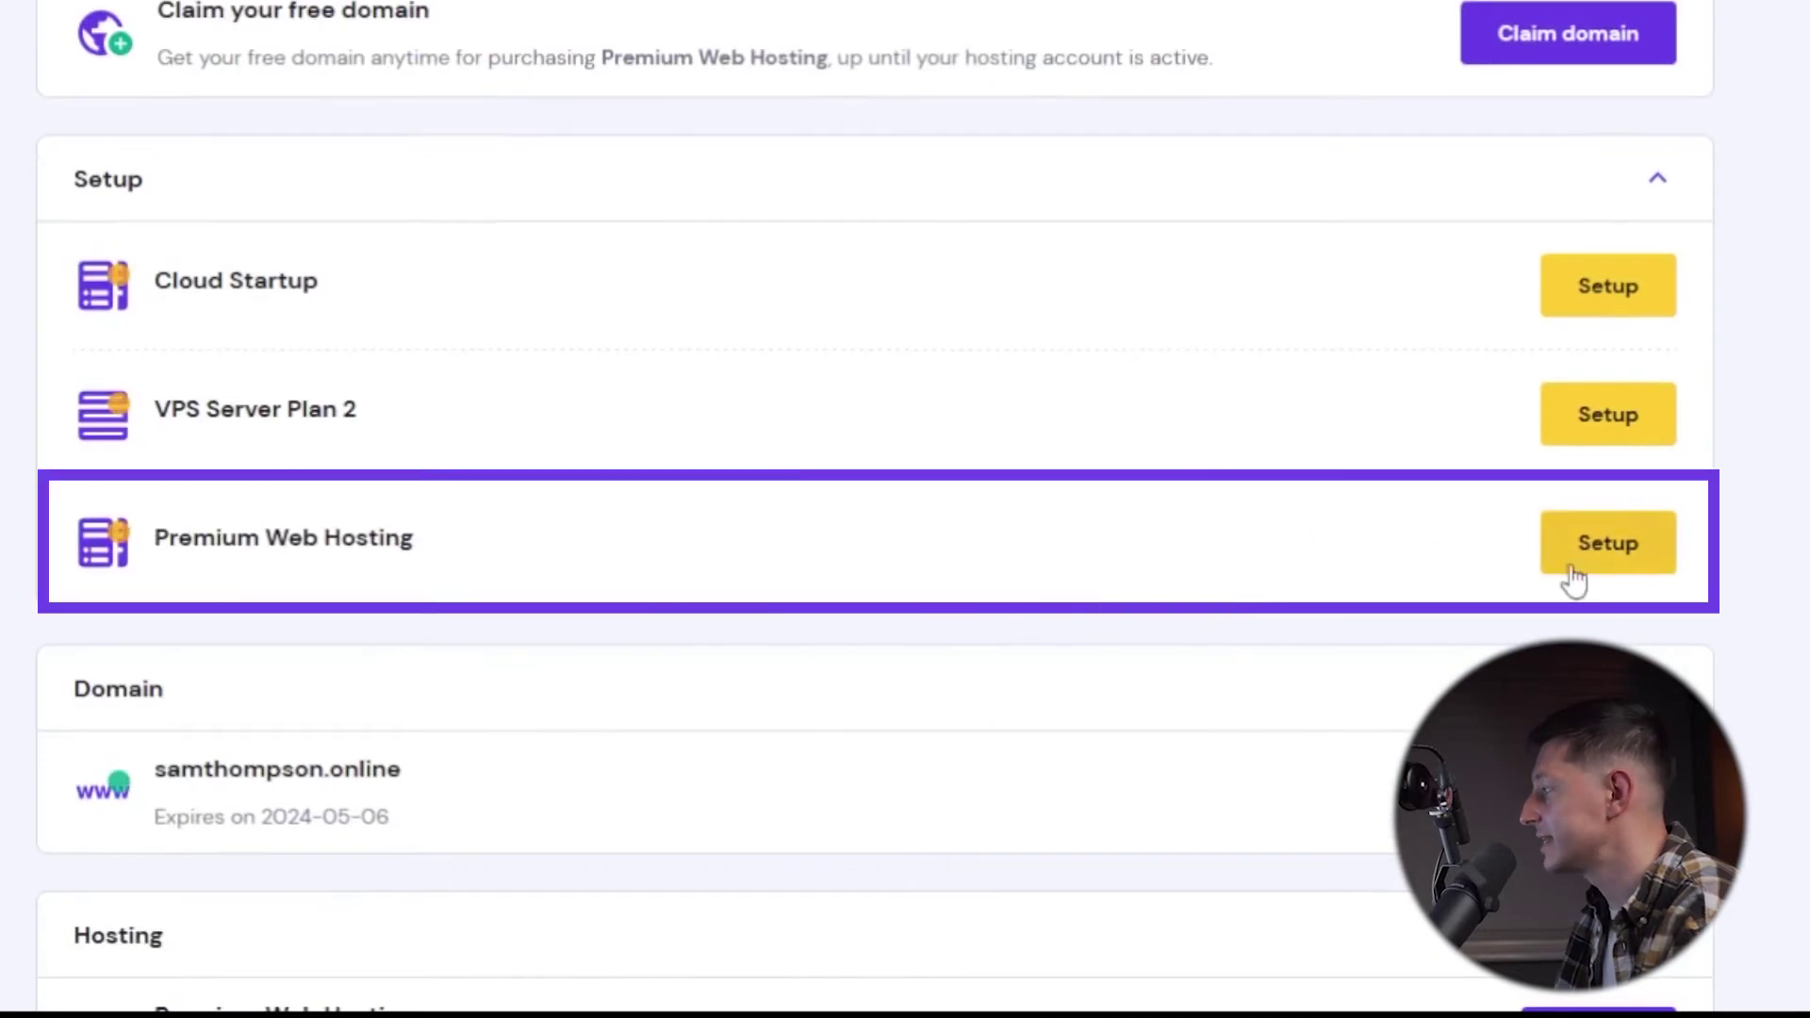
left_click(1607, 544)
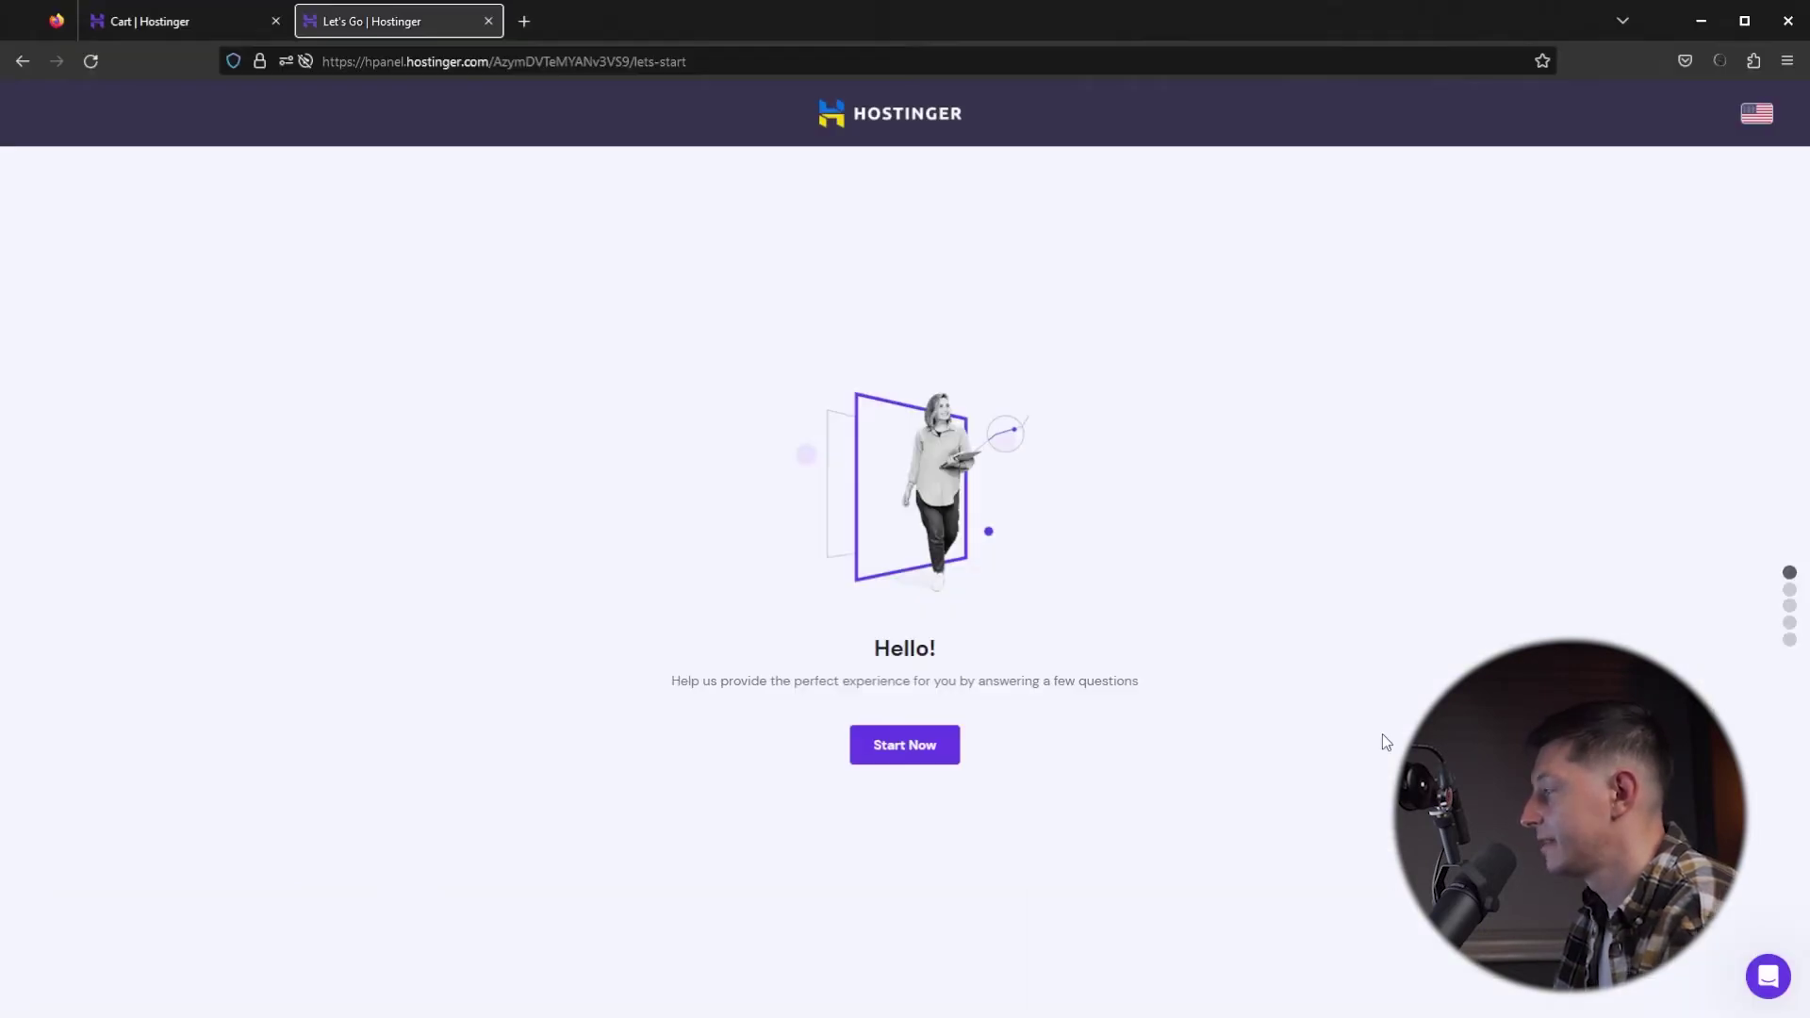
left_click(951, 747)
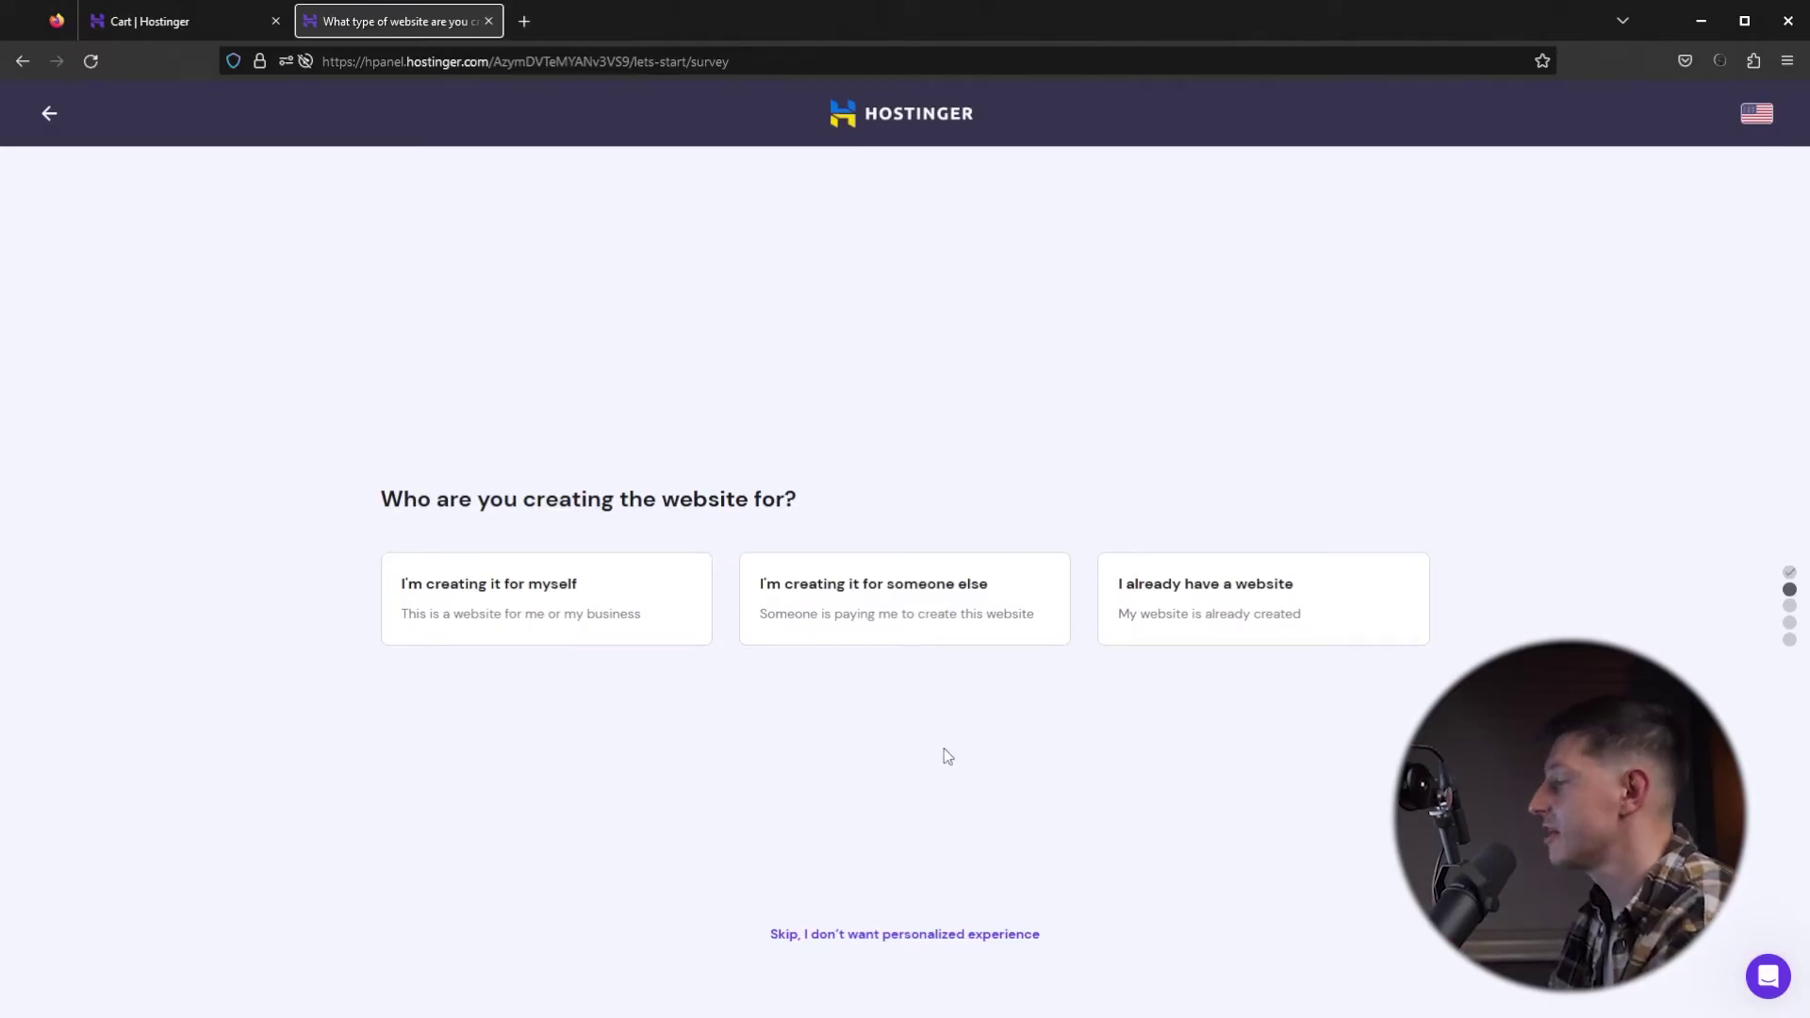
left_click(906, 934)
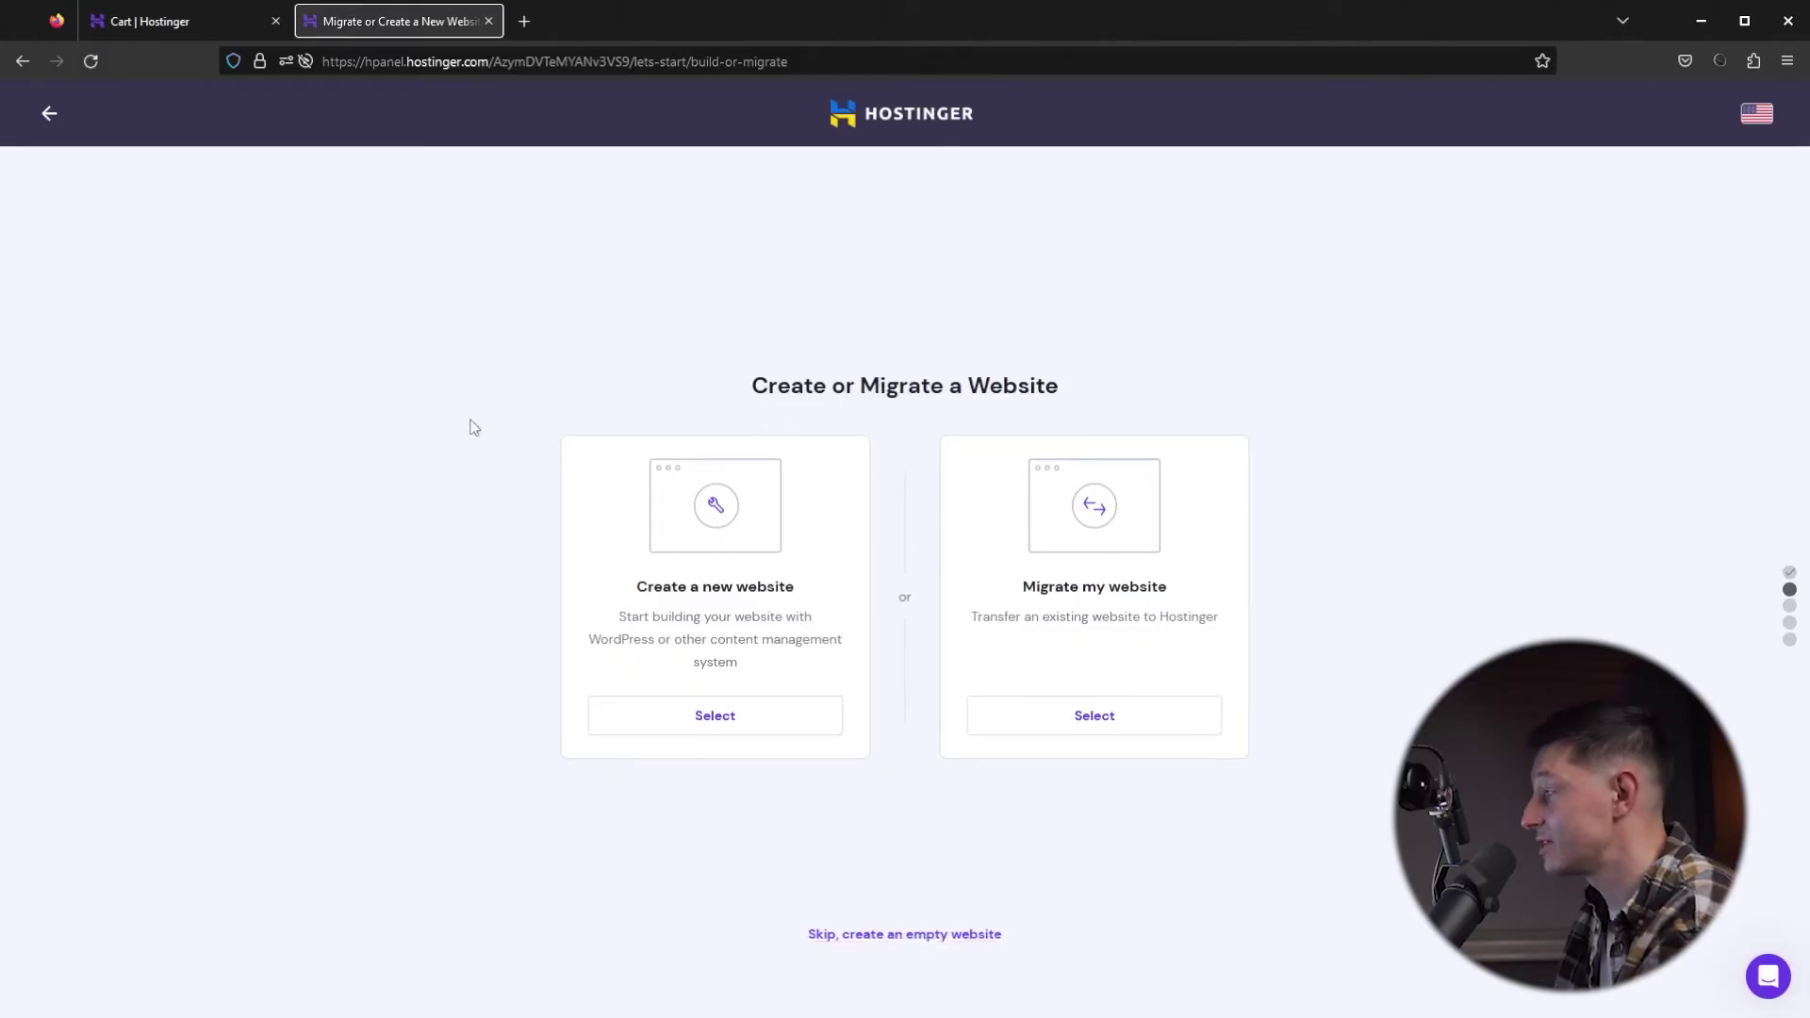
Step: Choose to create a new website with WordPress and generate an administrator password for its account
left_click(718, 716)
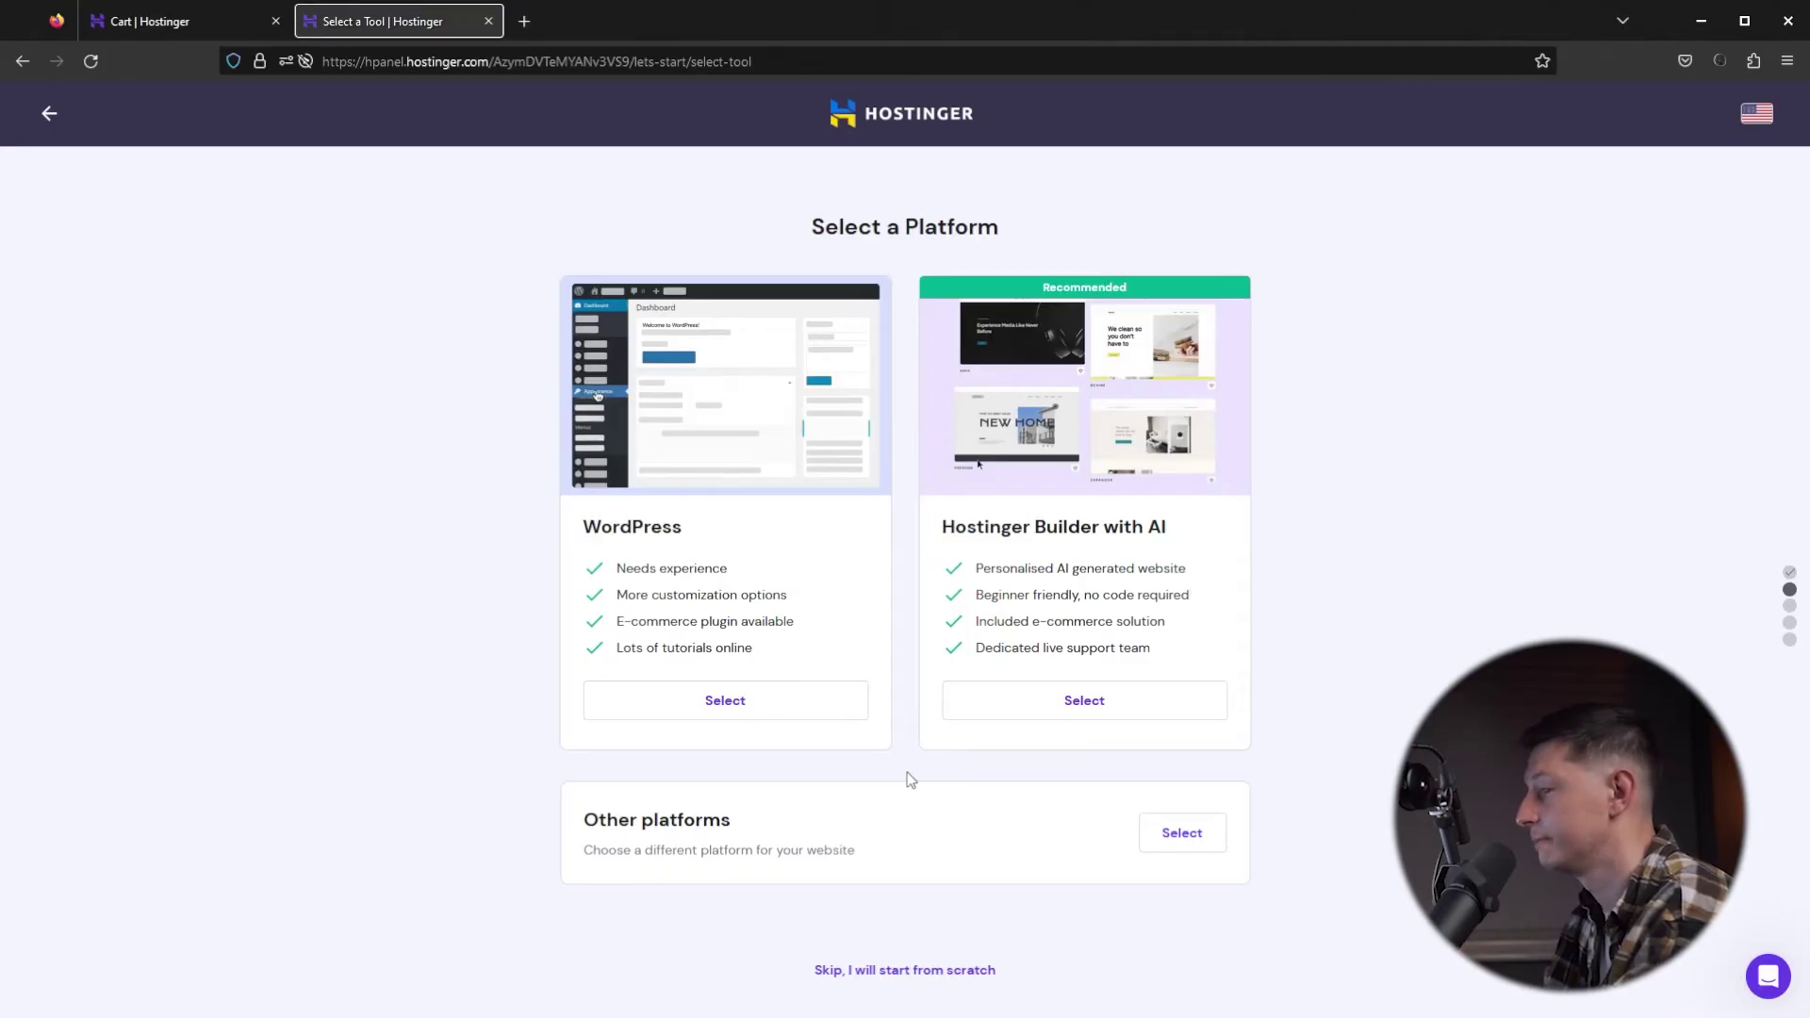
left_click(798, 714)
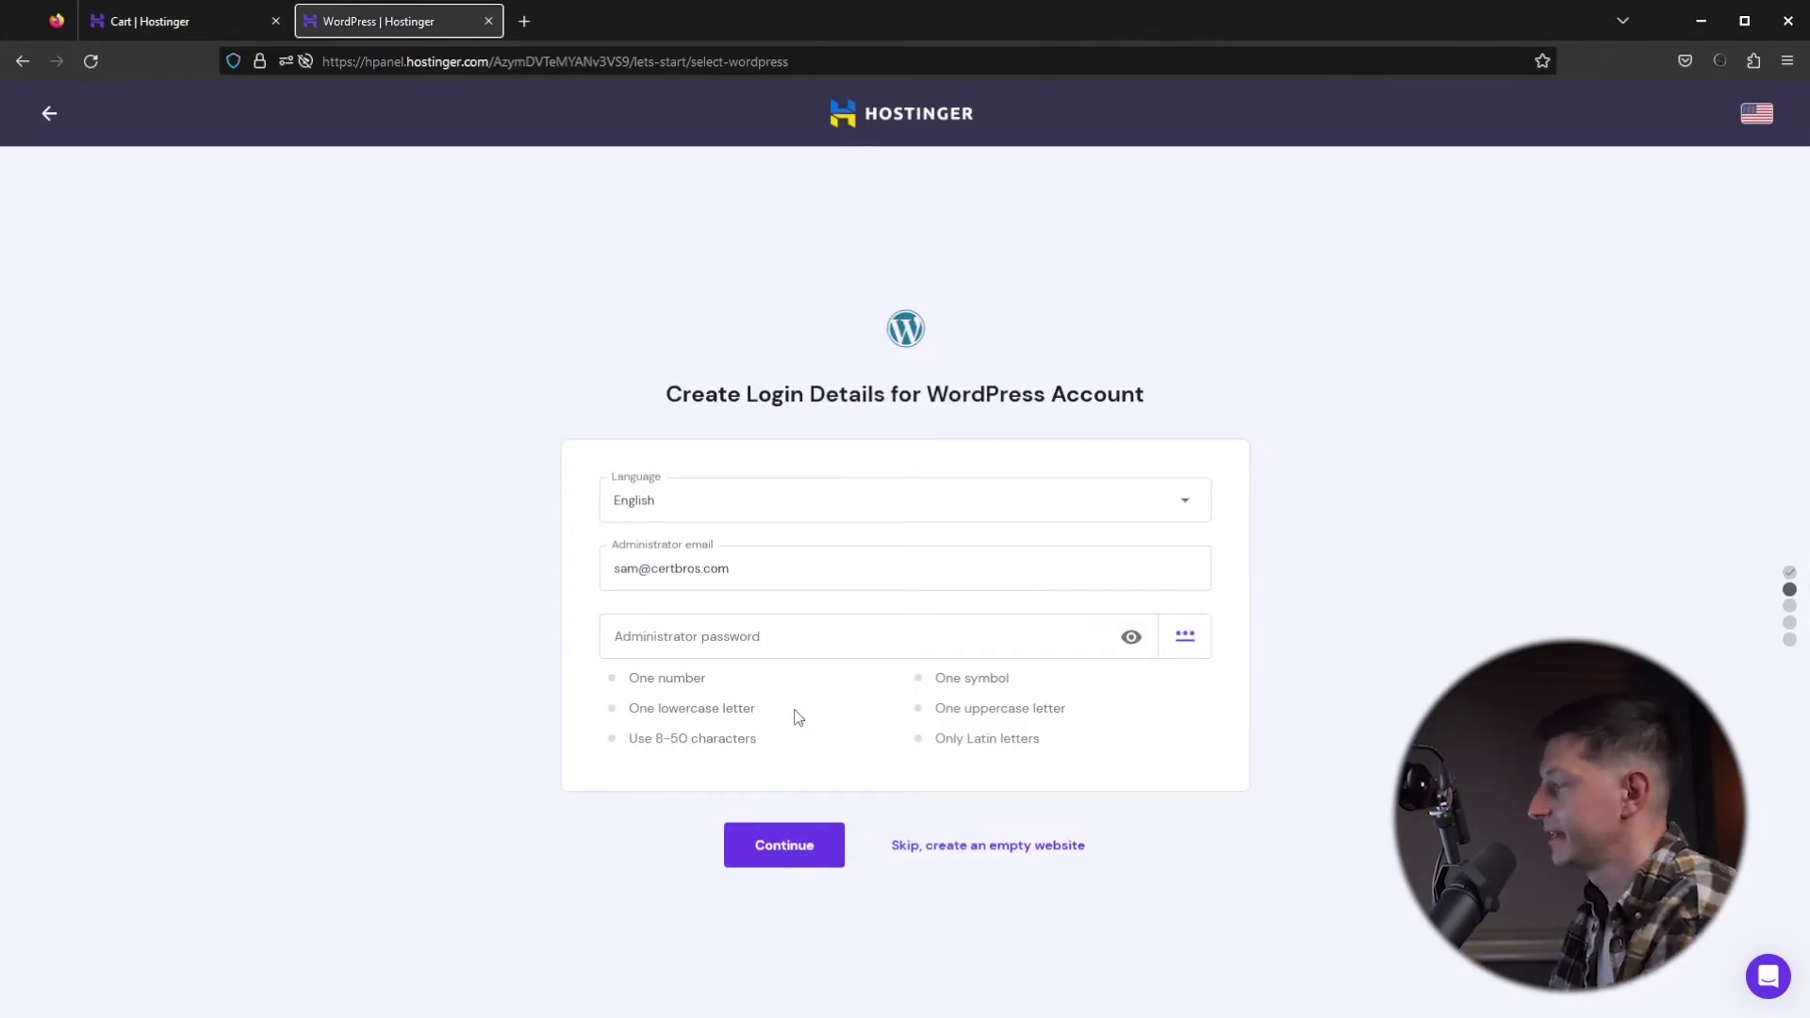
left_click(1037, 636)
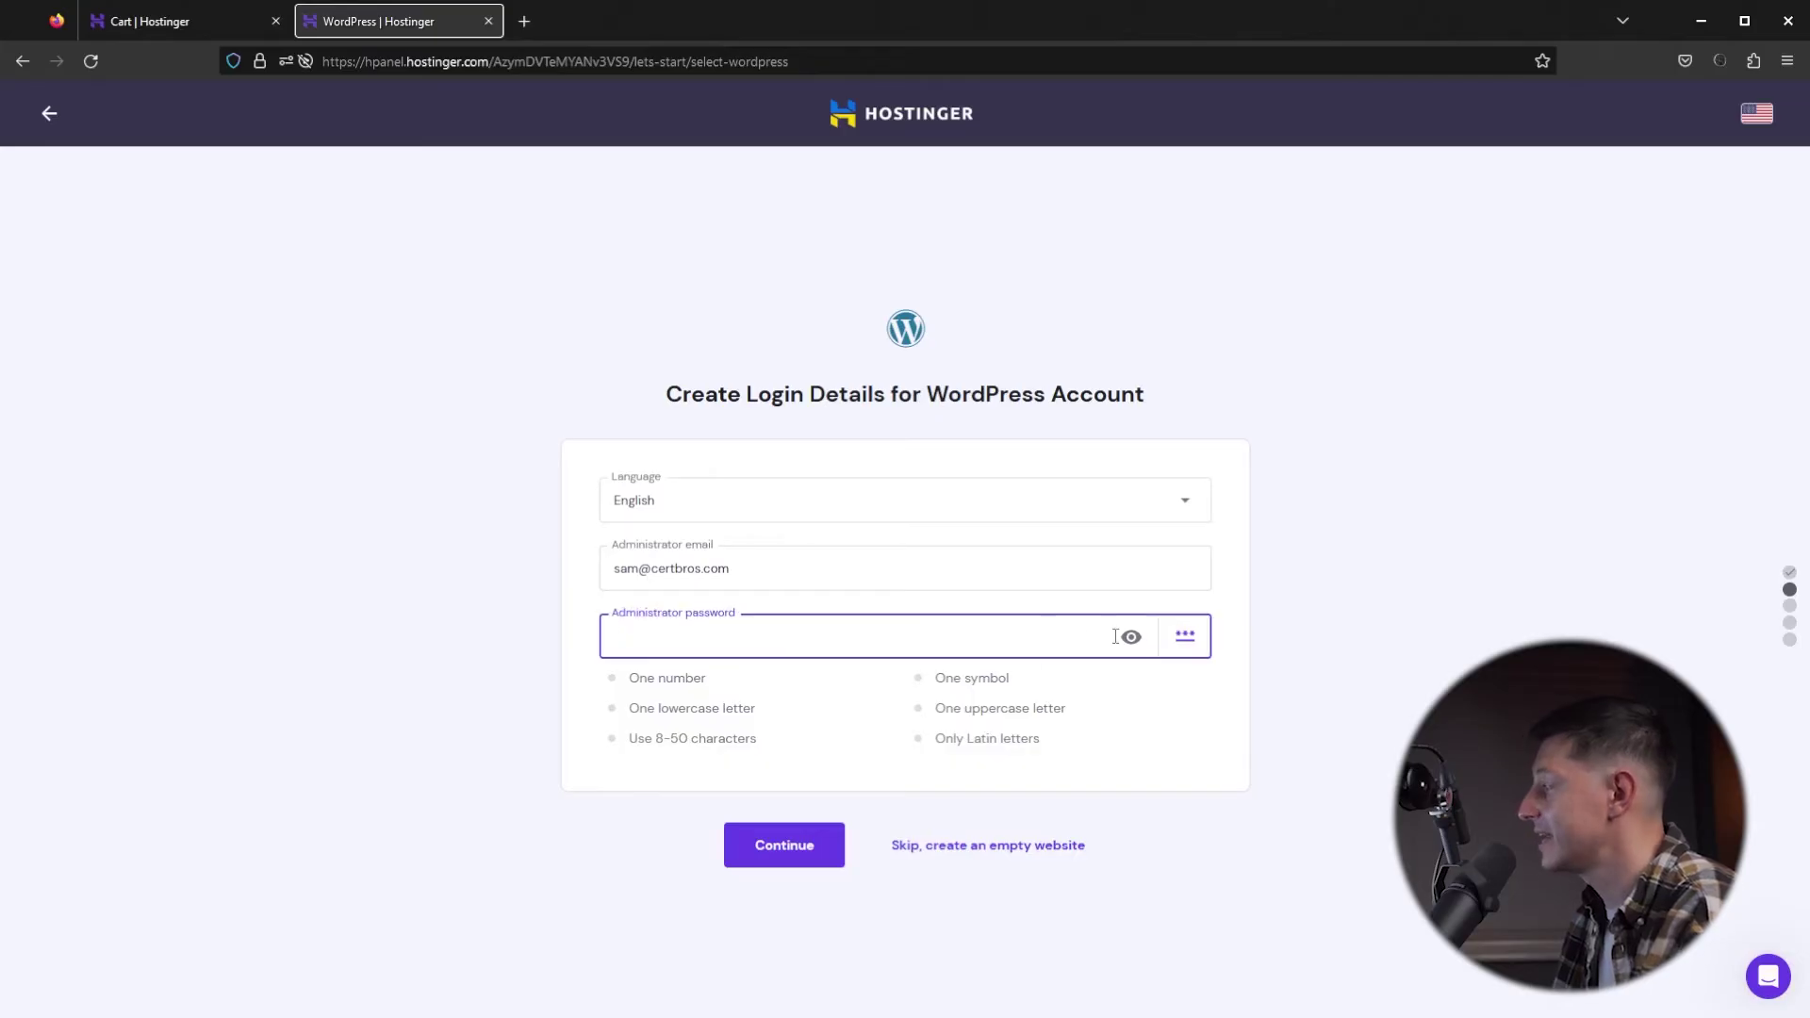
left_click(1183, 636)
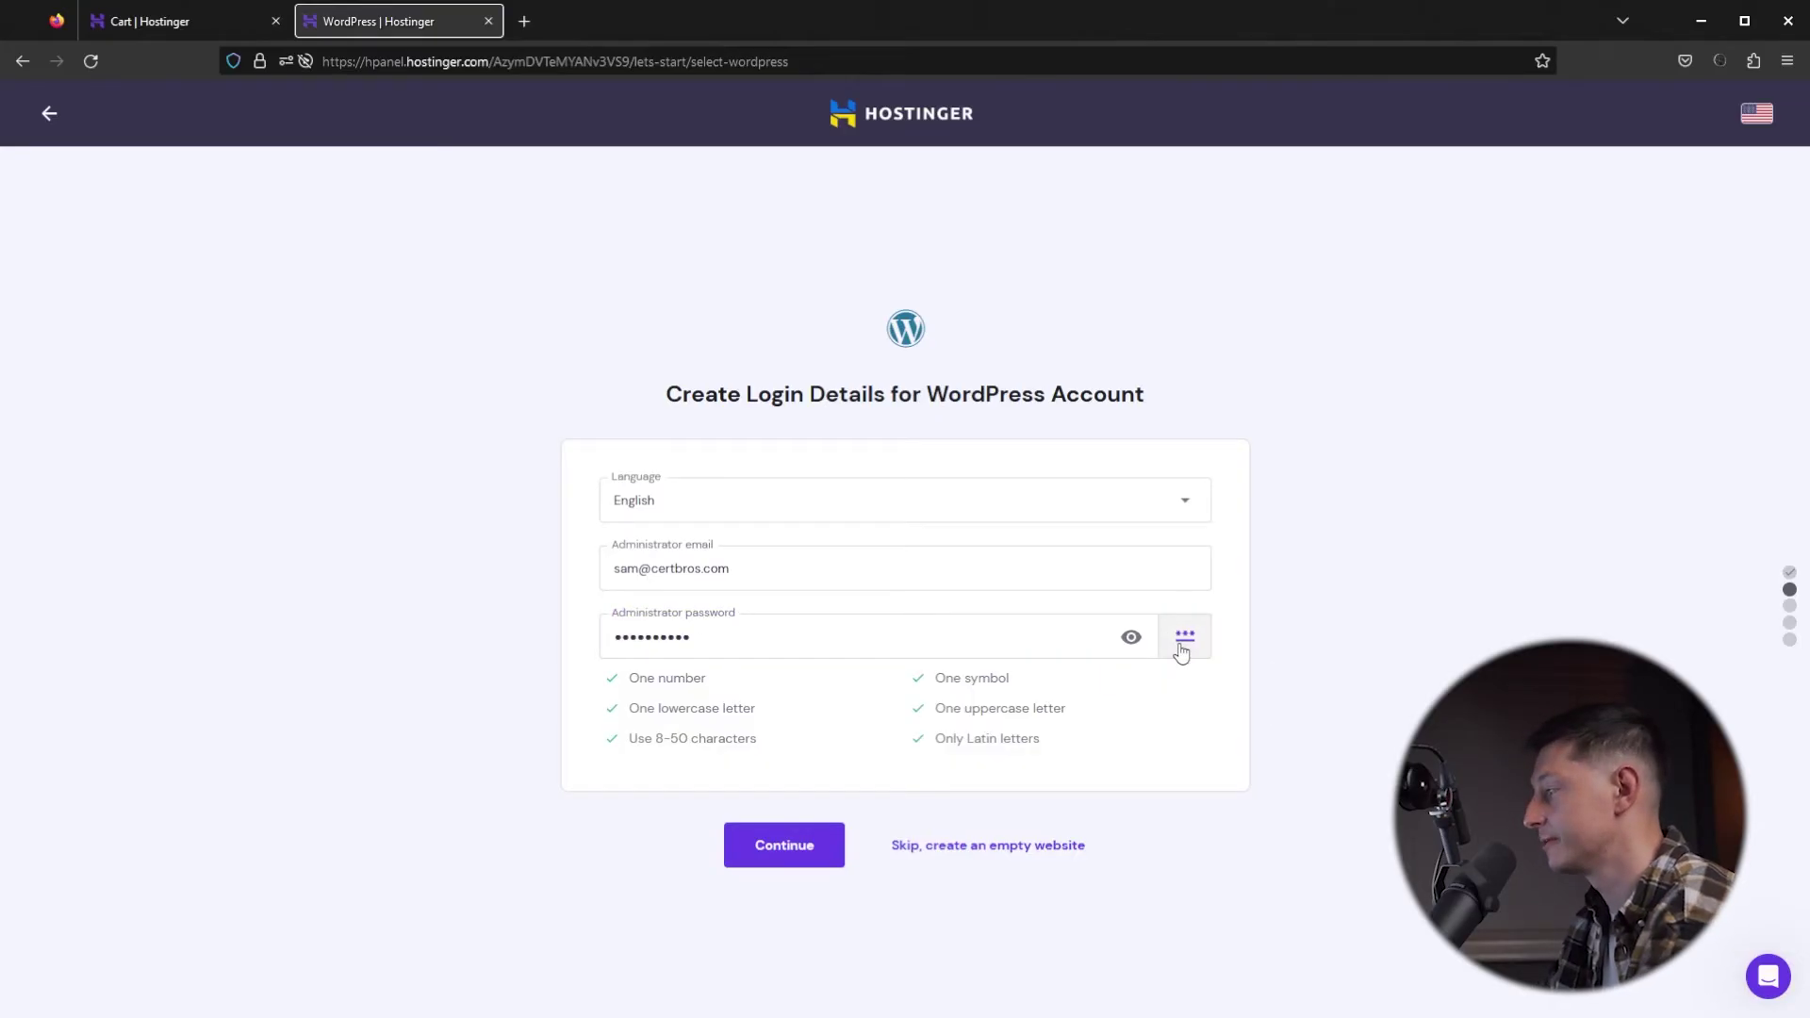
left_click(796, 851)
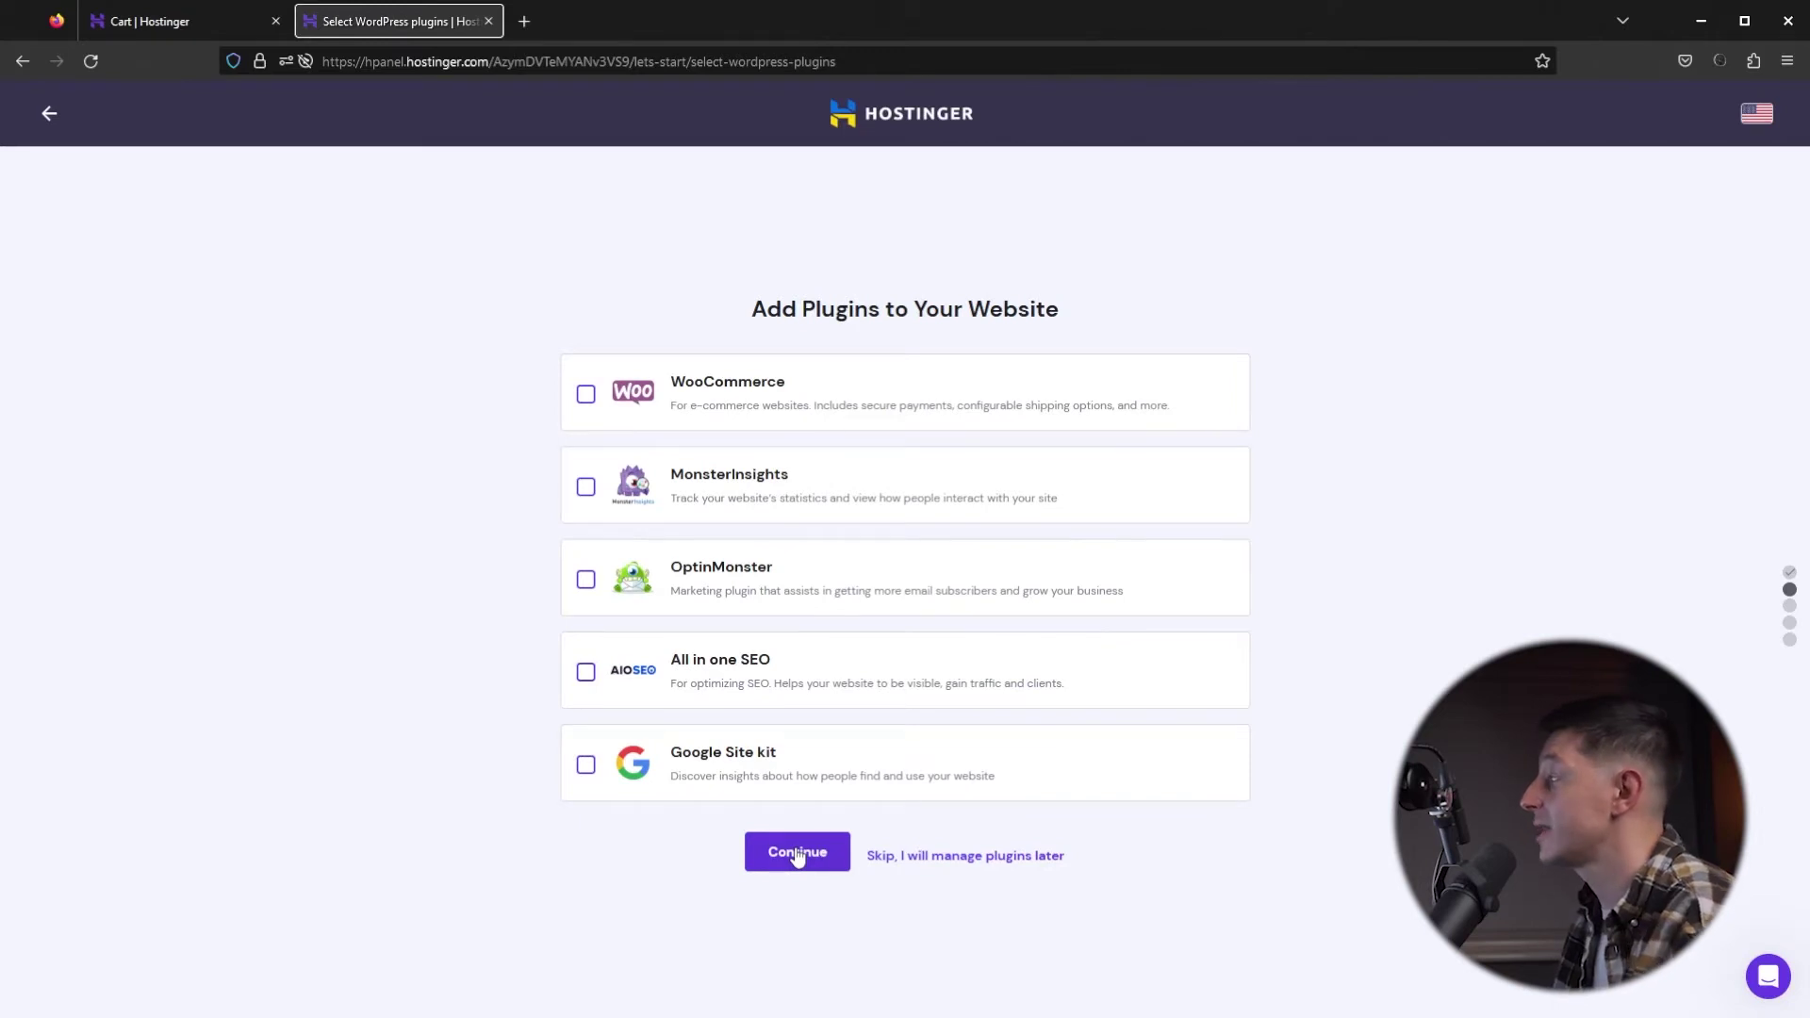
Step: Skip adding plugins and select the Slick Blog template from the expanded template list
left_click(939, 858)
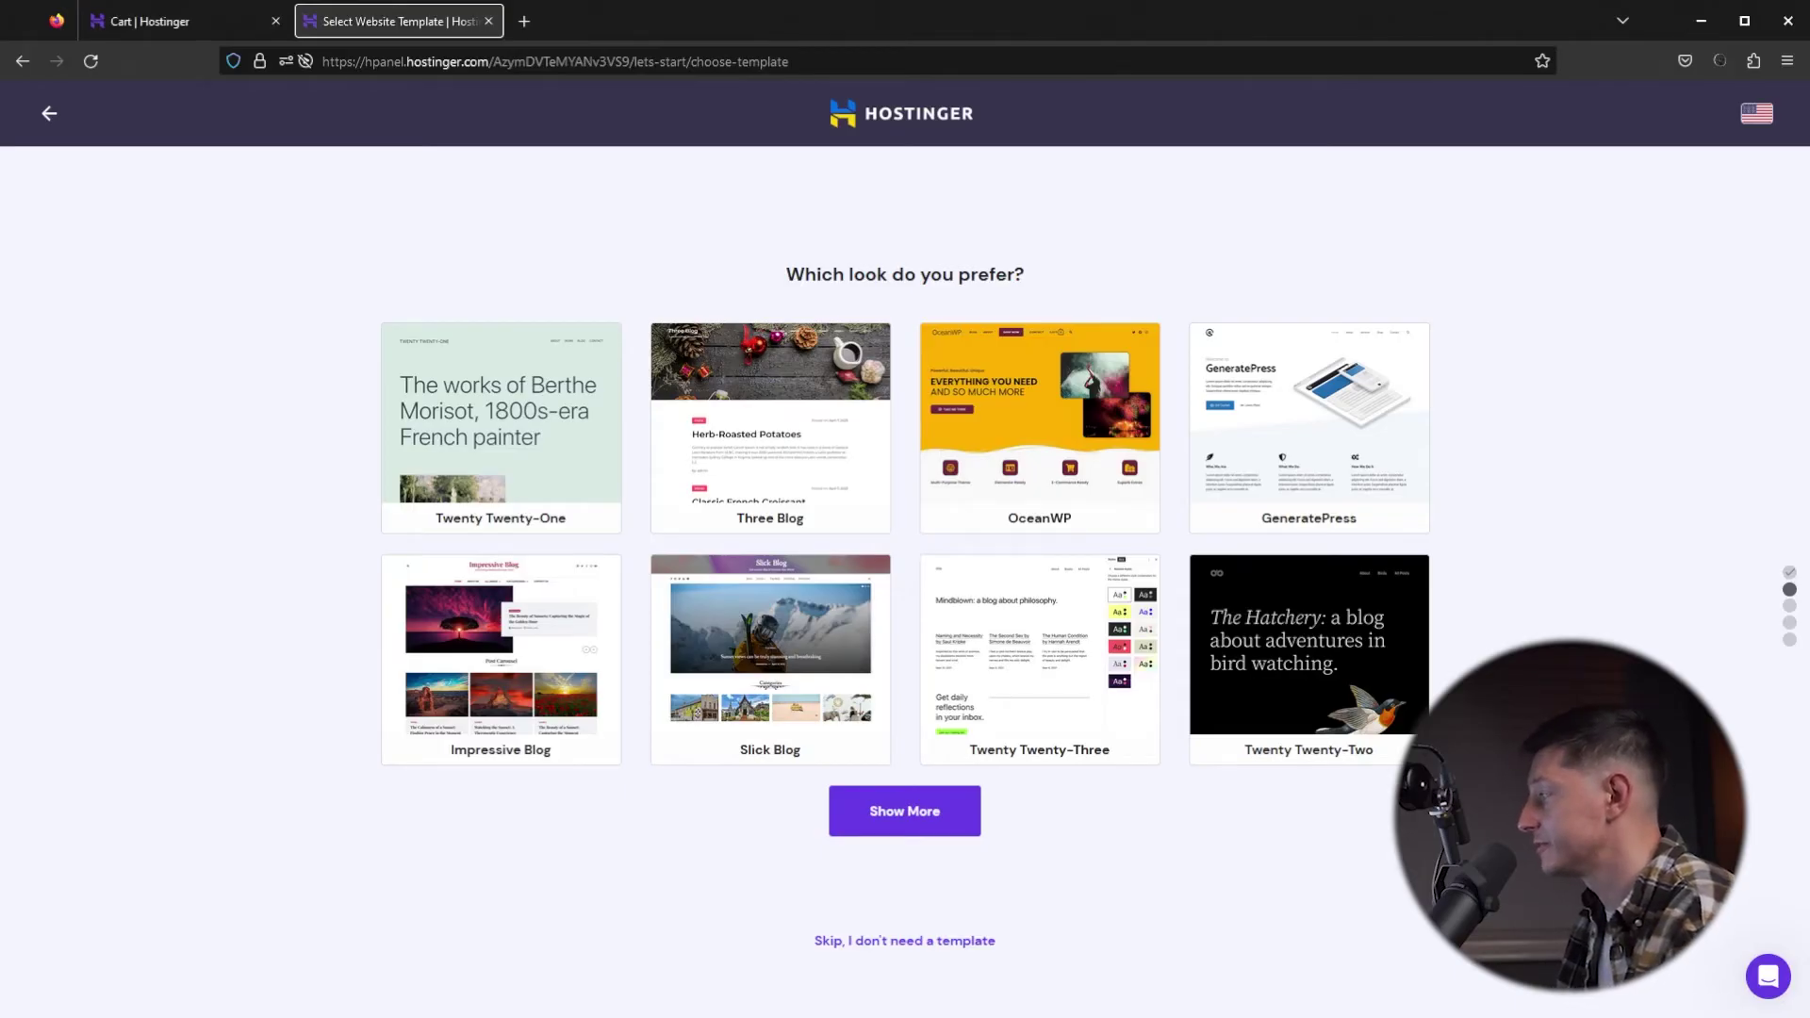
left_click(857, 803)
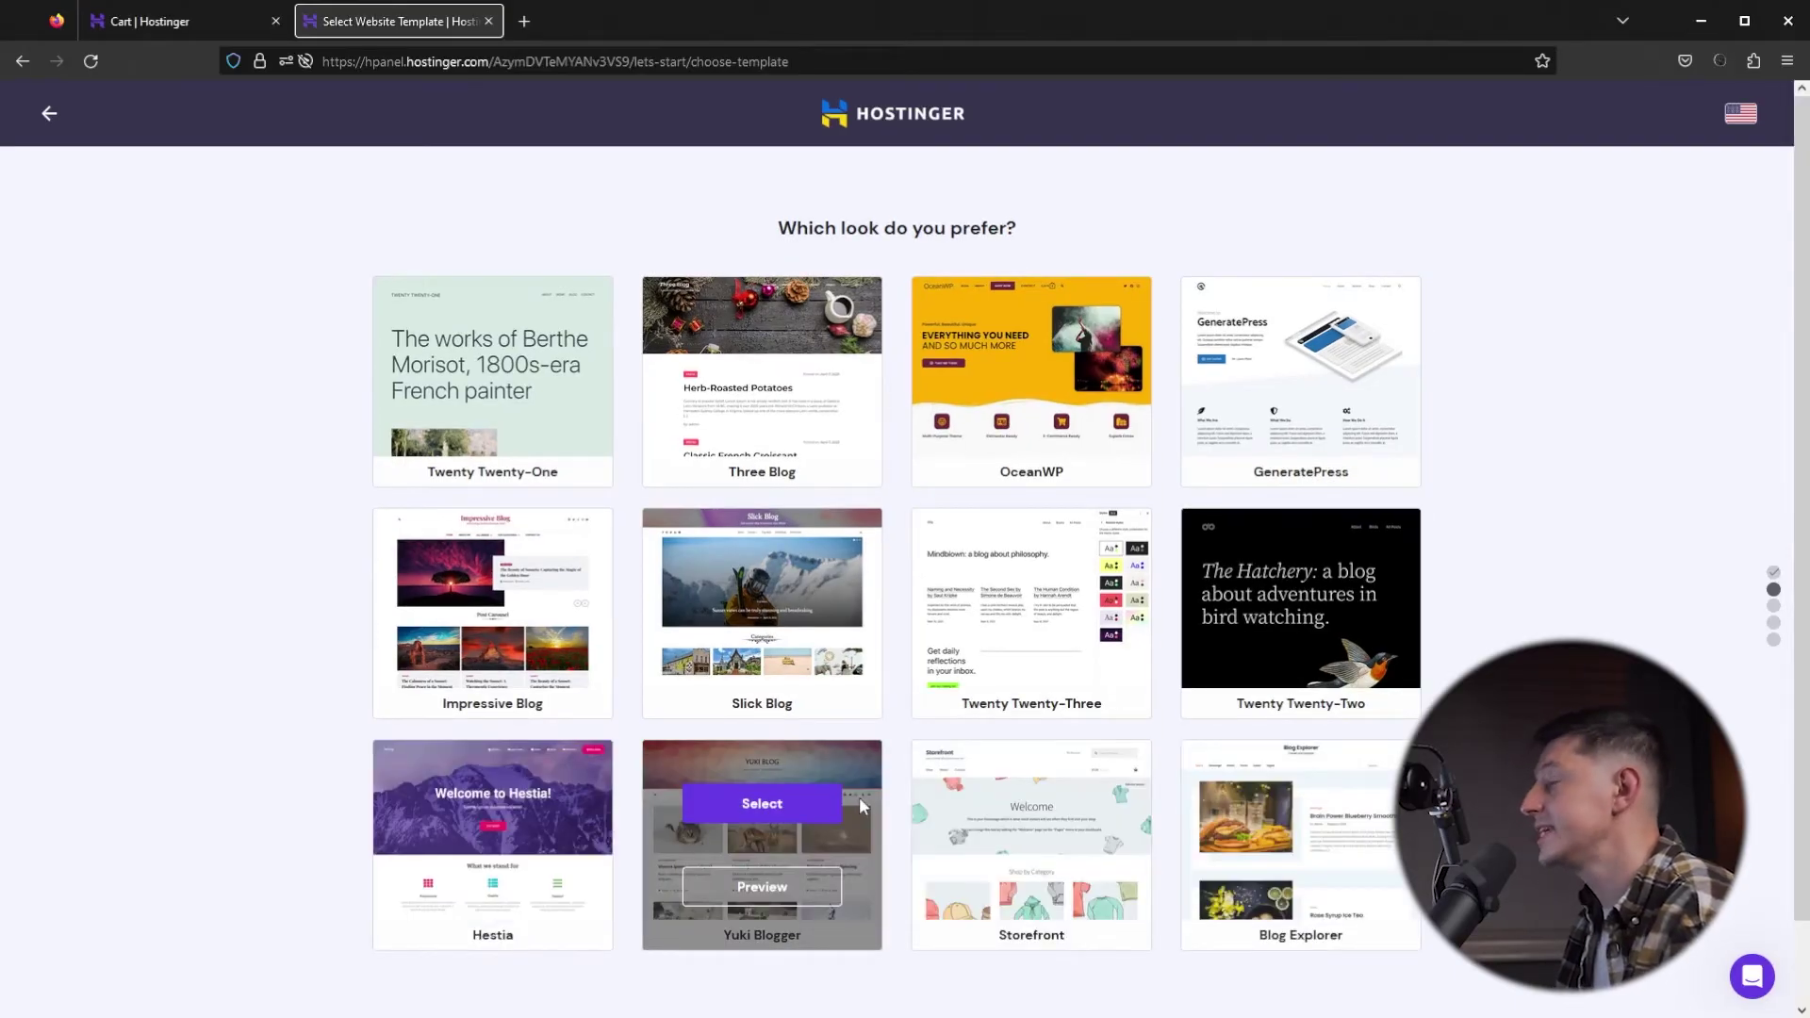
scroll(858, 798, "down", 1)
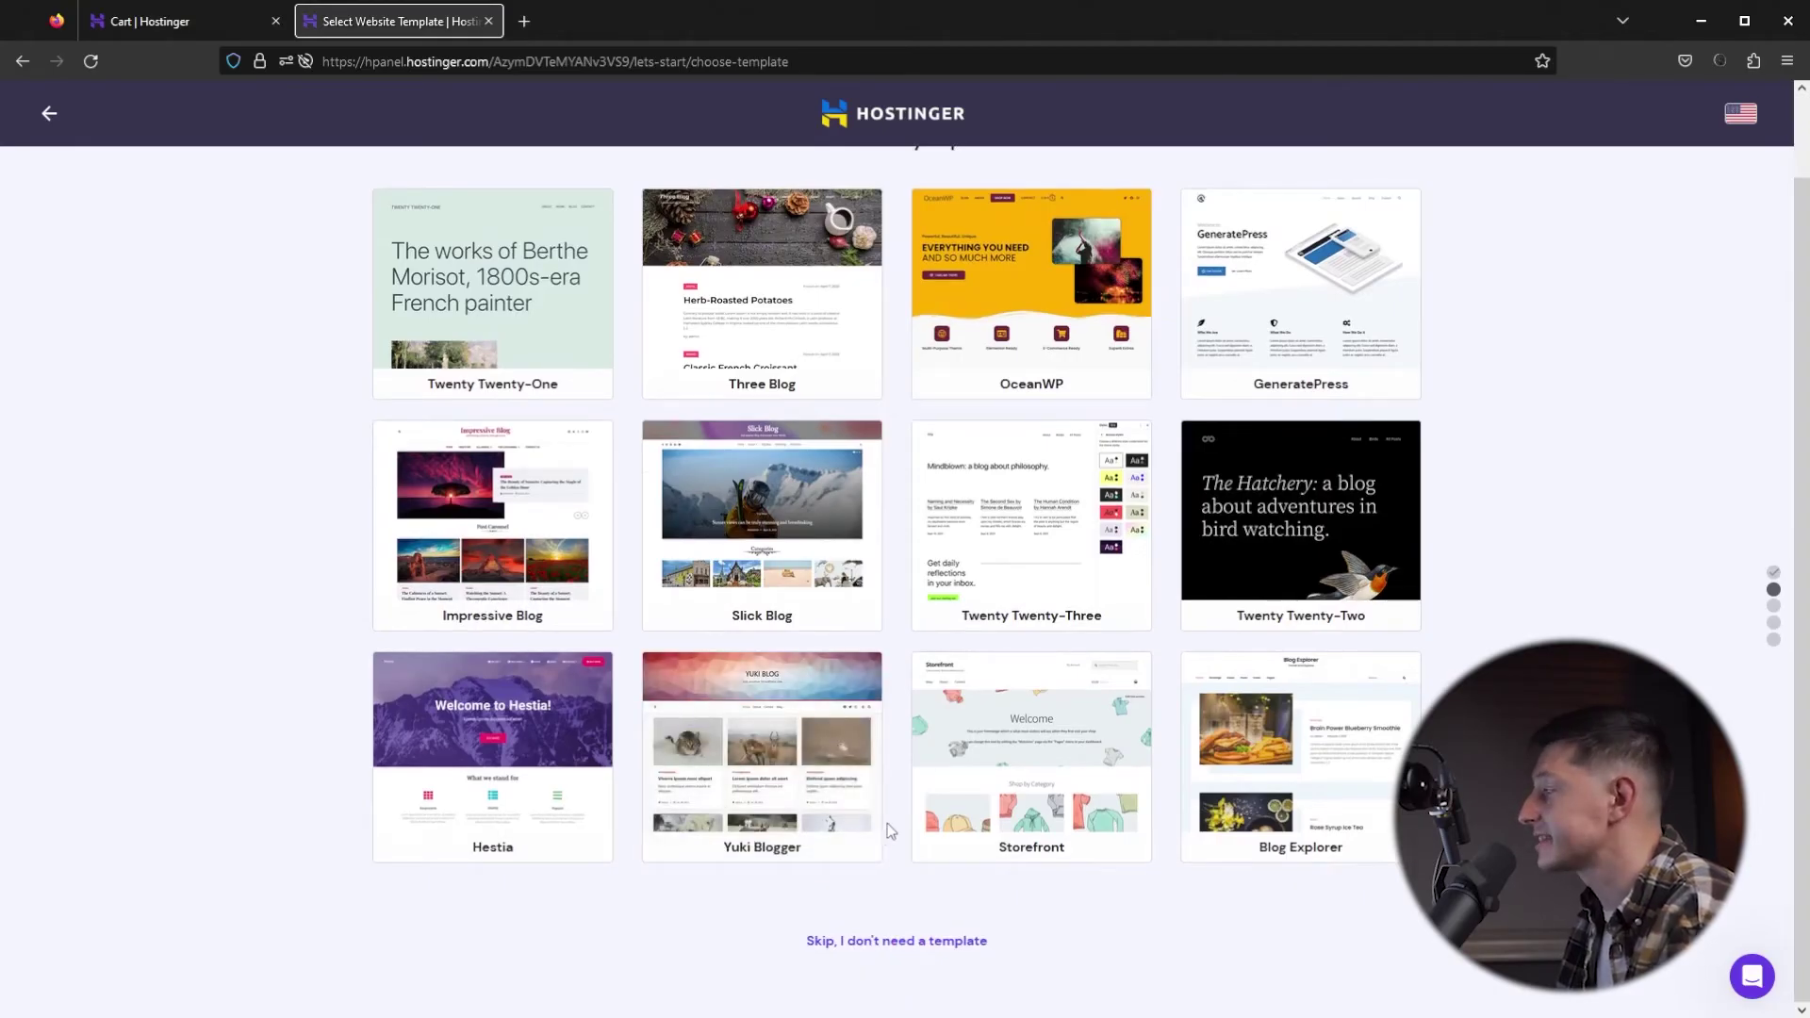
mouse_move(799, 624)
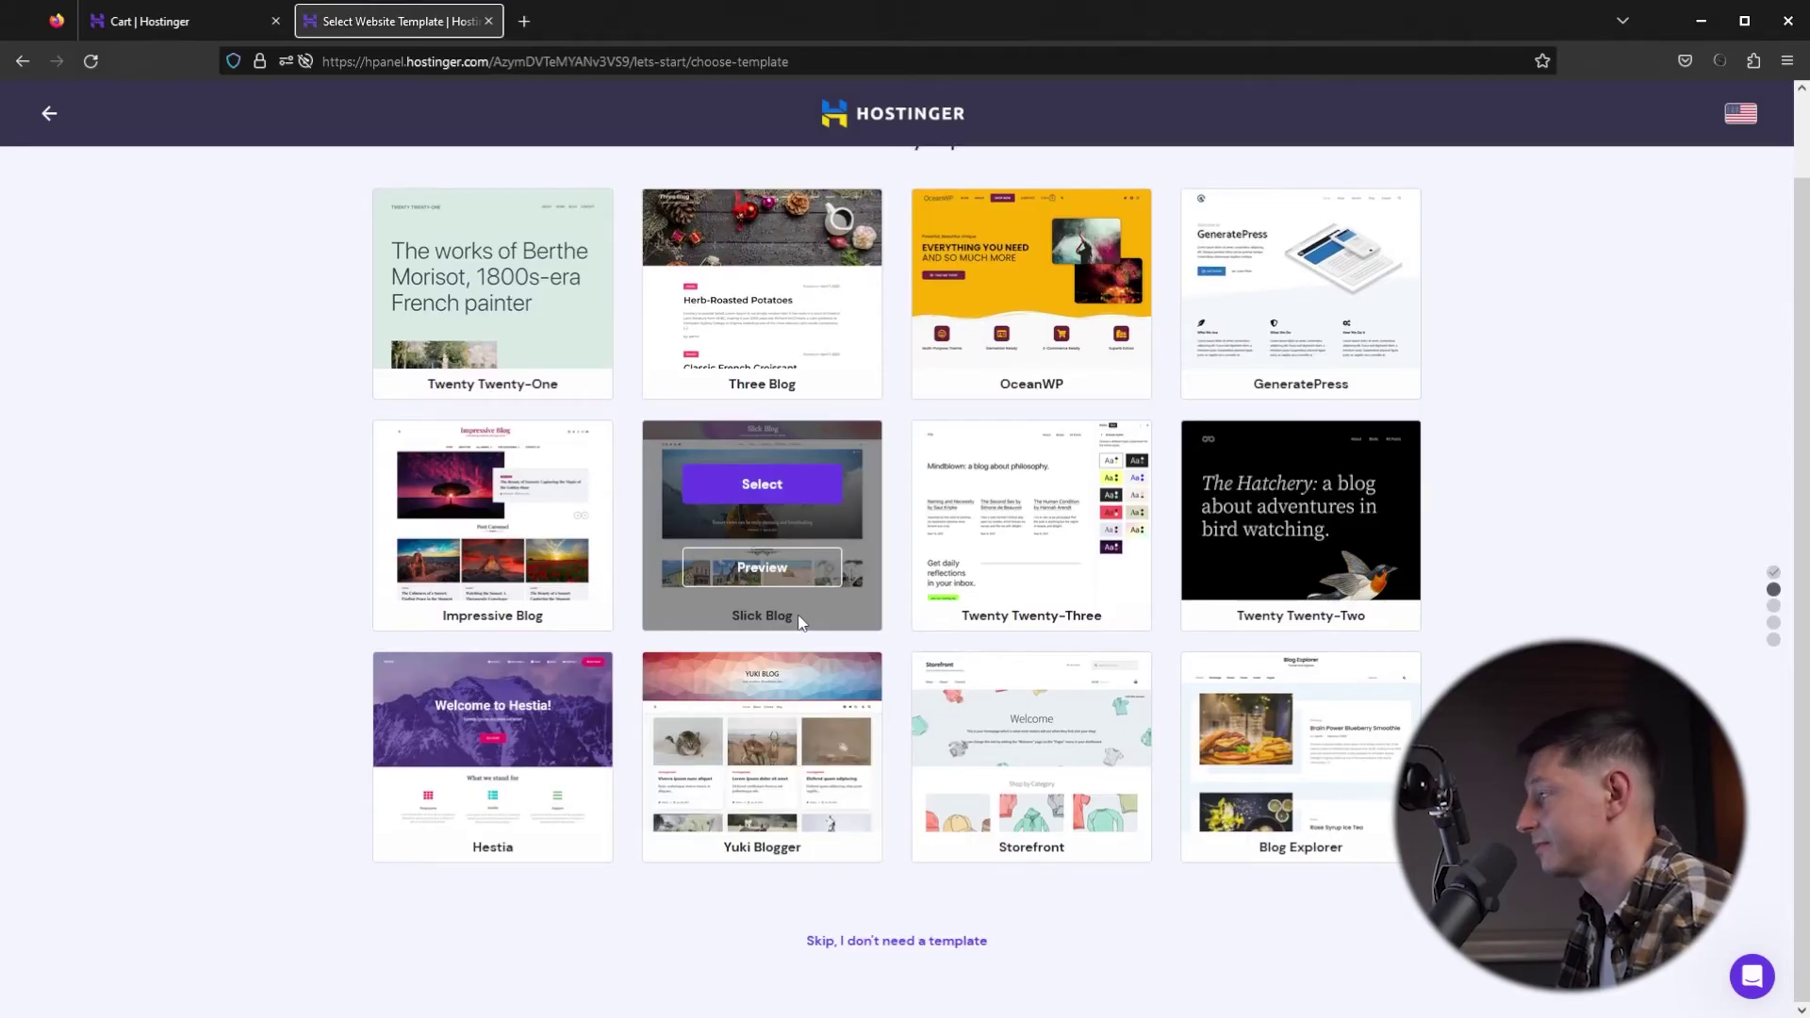
left_click(788, 488)
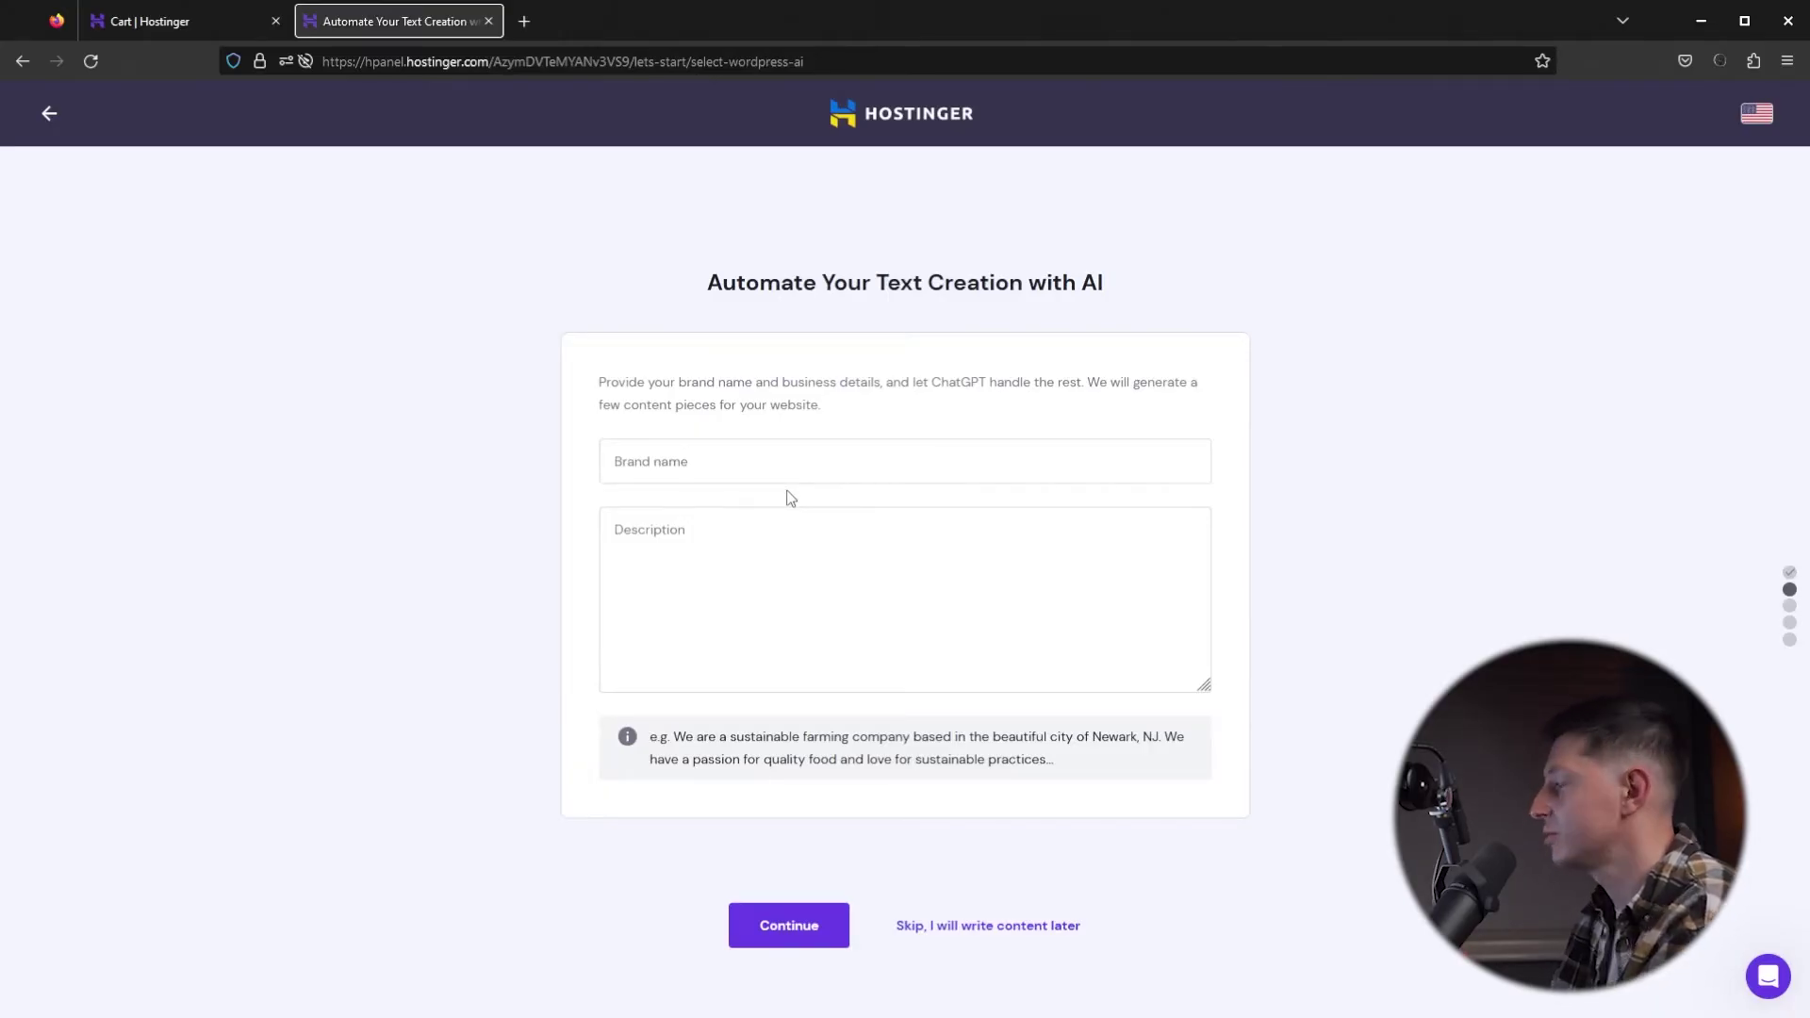
Step: Skip the AI text creation and finish the website setup with the already registered .online domain
left_click(958, 927)
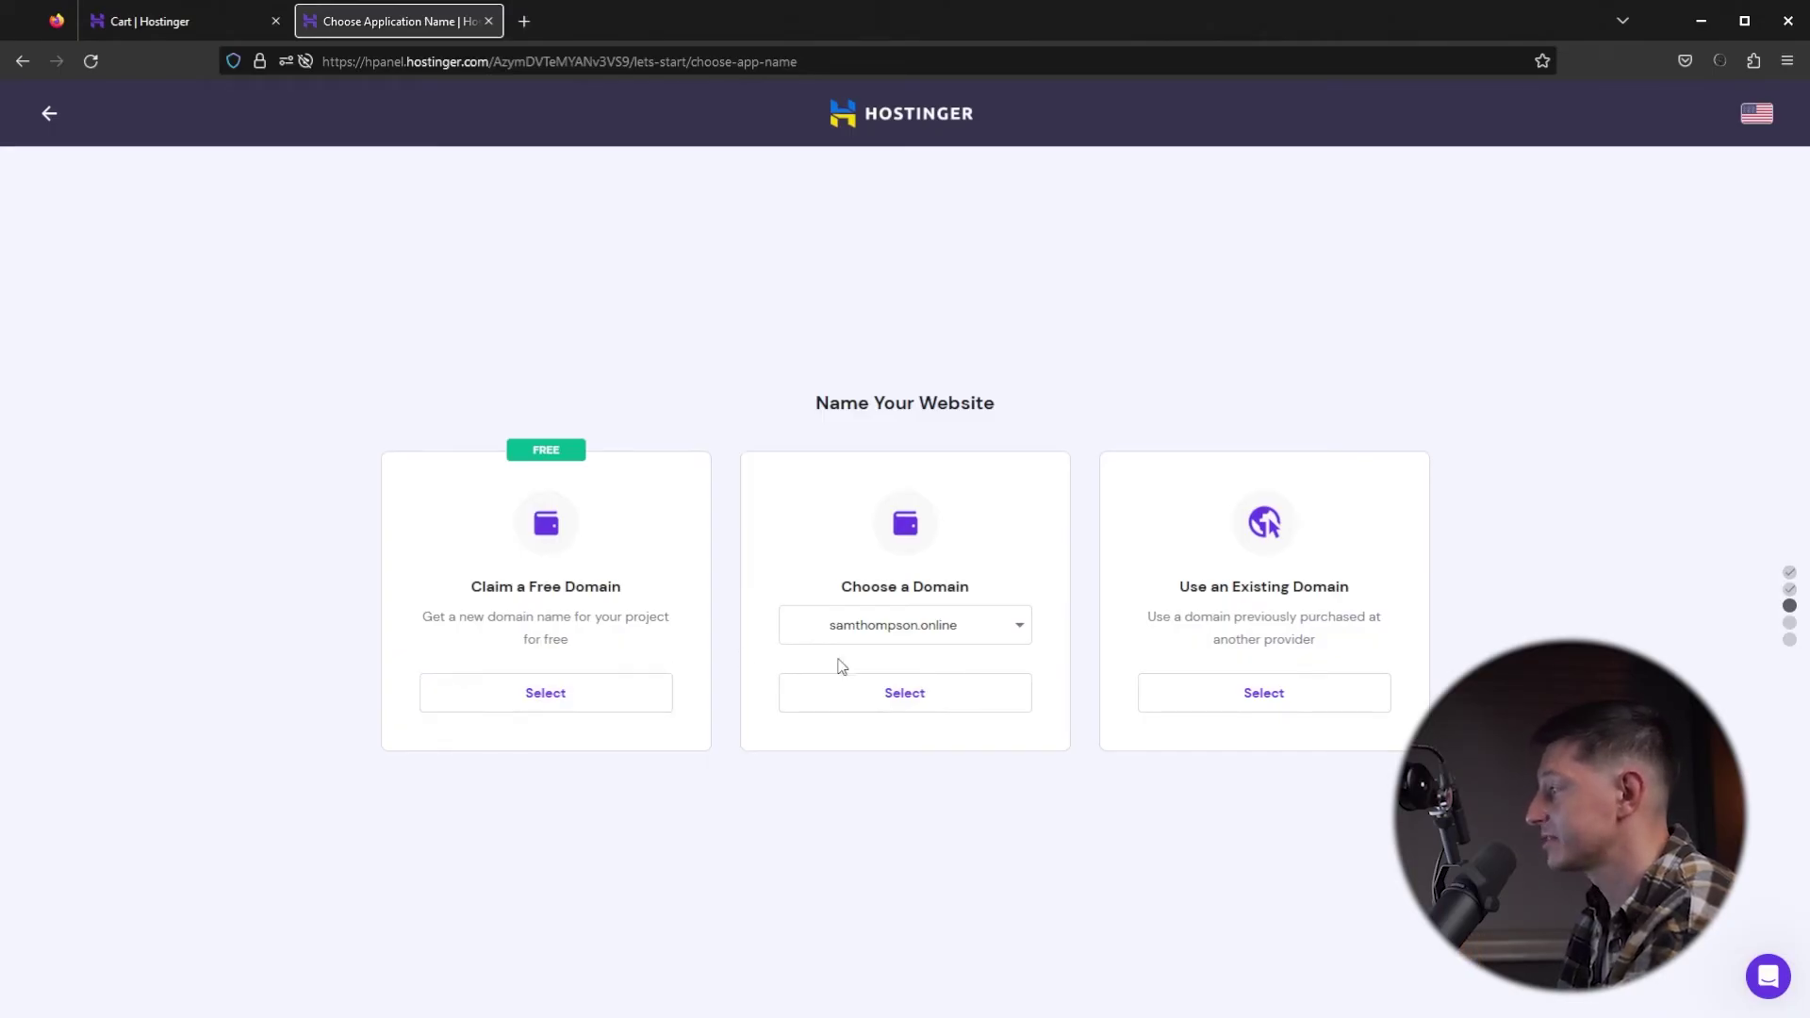
left_click(933, 694)
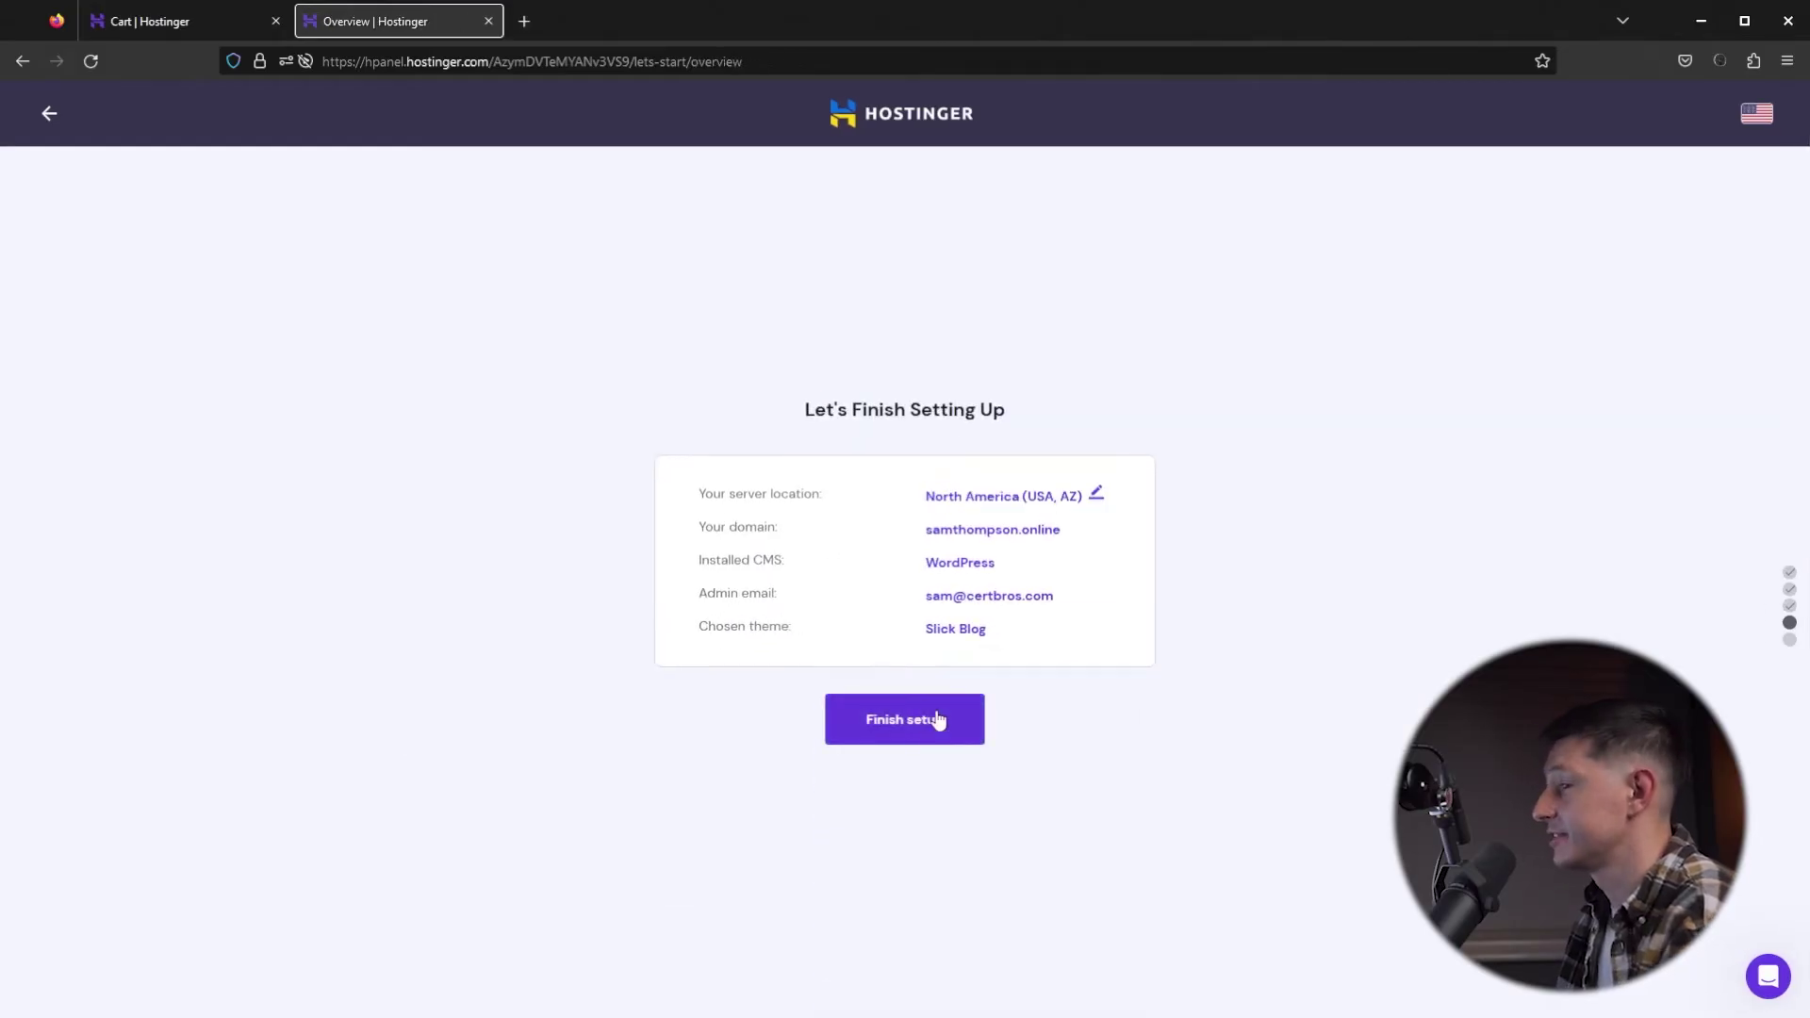
left_click(935, 715)
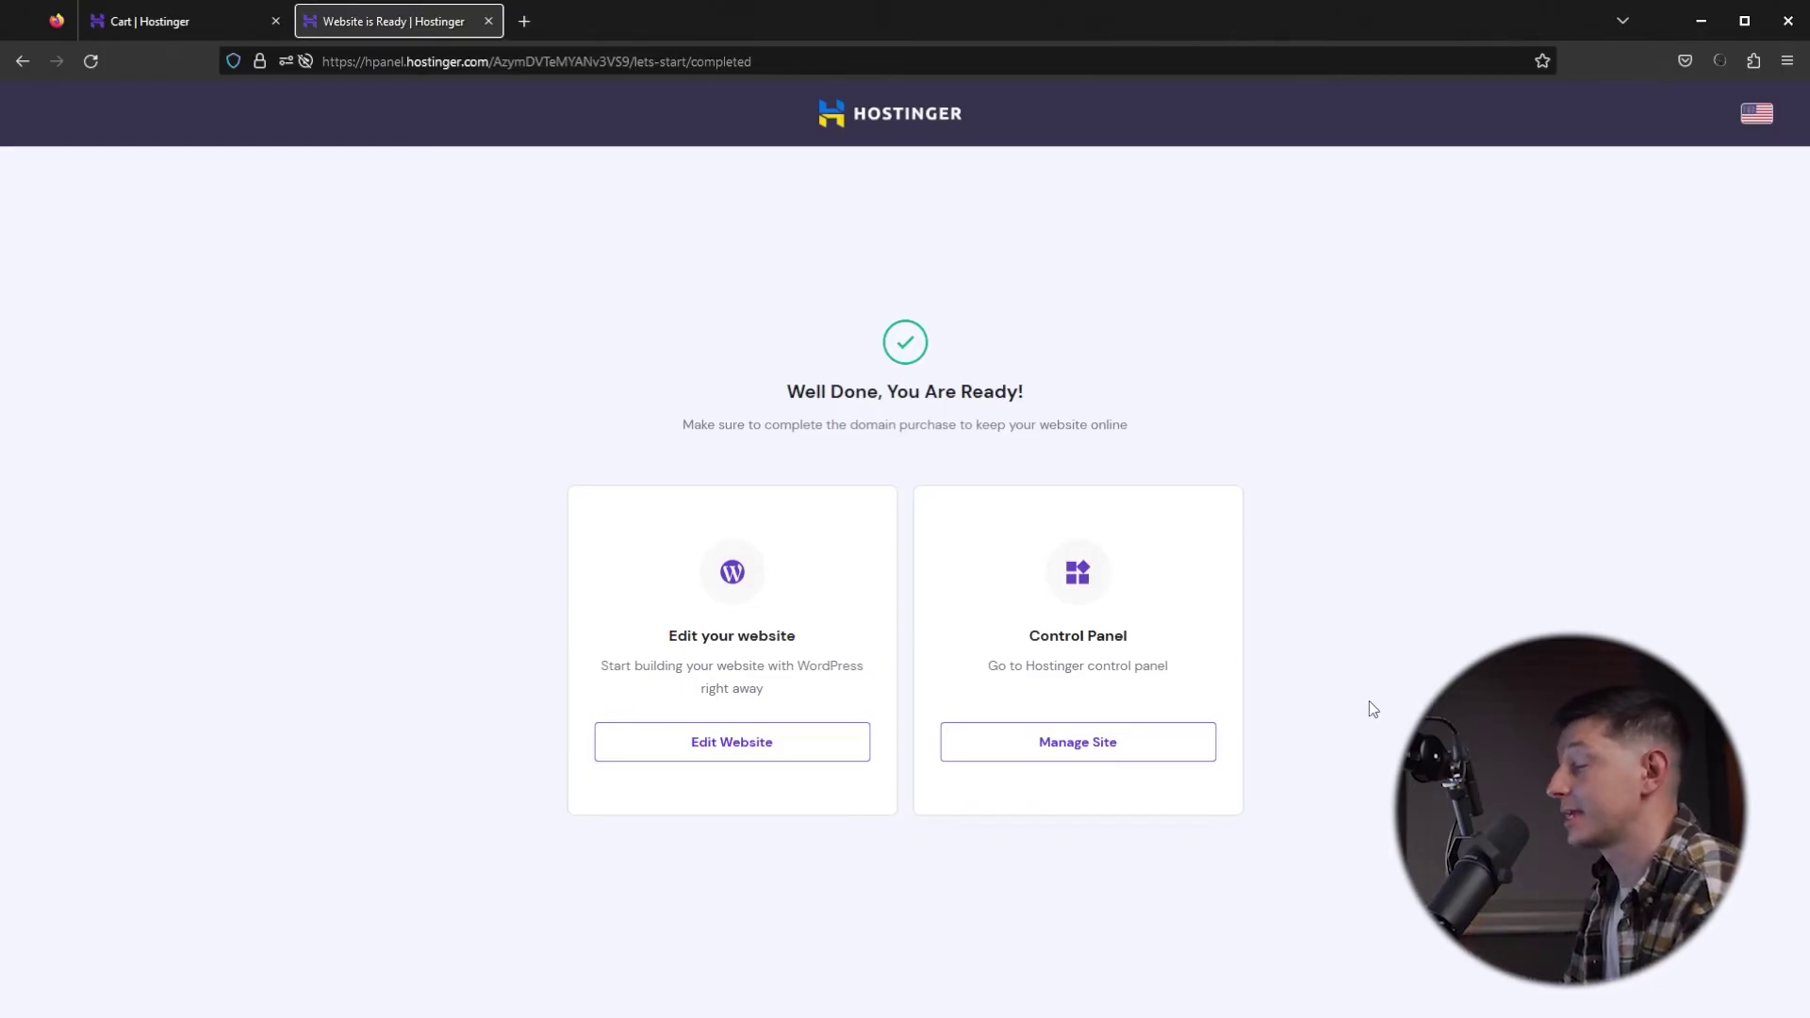
Step: Open the new website's WordPress admin and open Sample Page in the block editor, dismissing the welcome guide
left_click(727, 755)
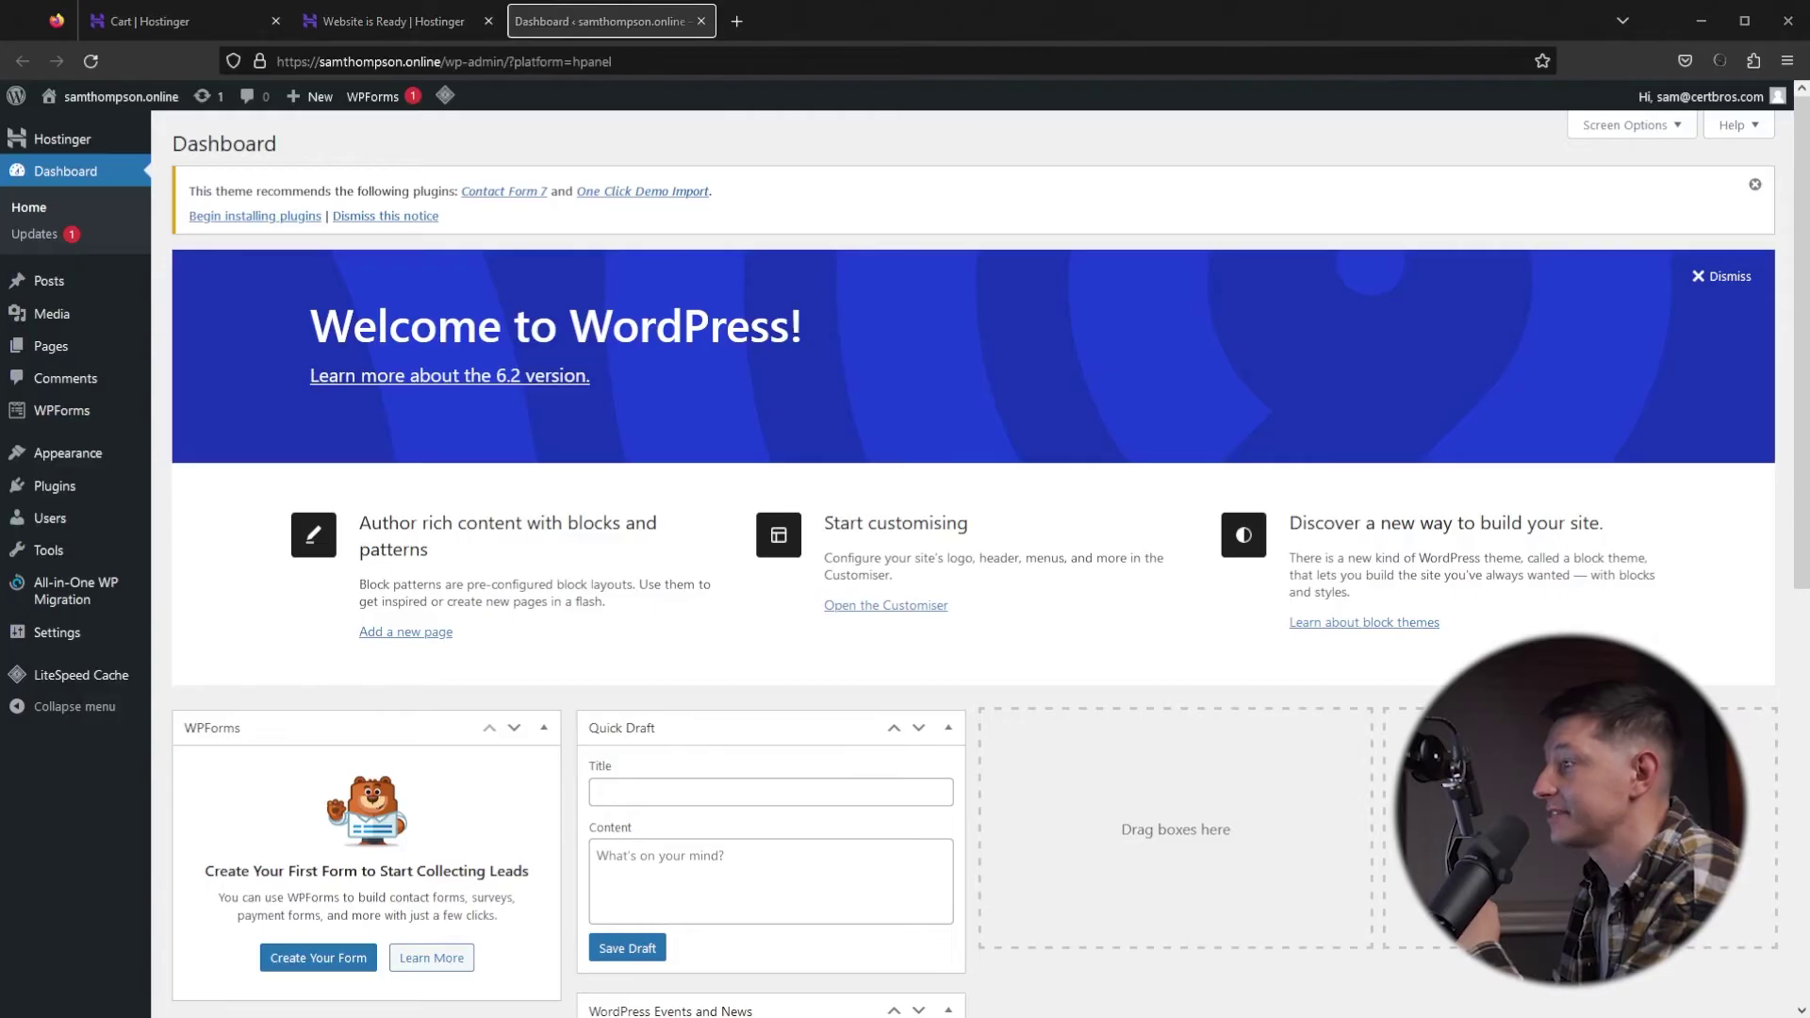
left_click(85, 358)
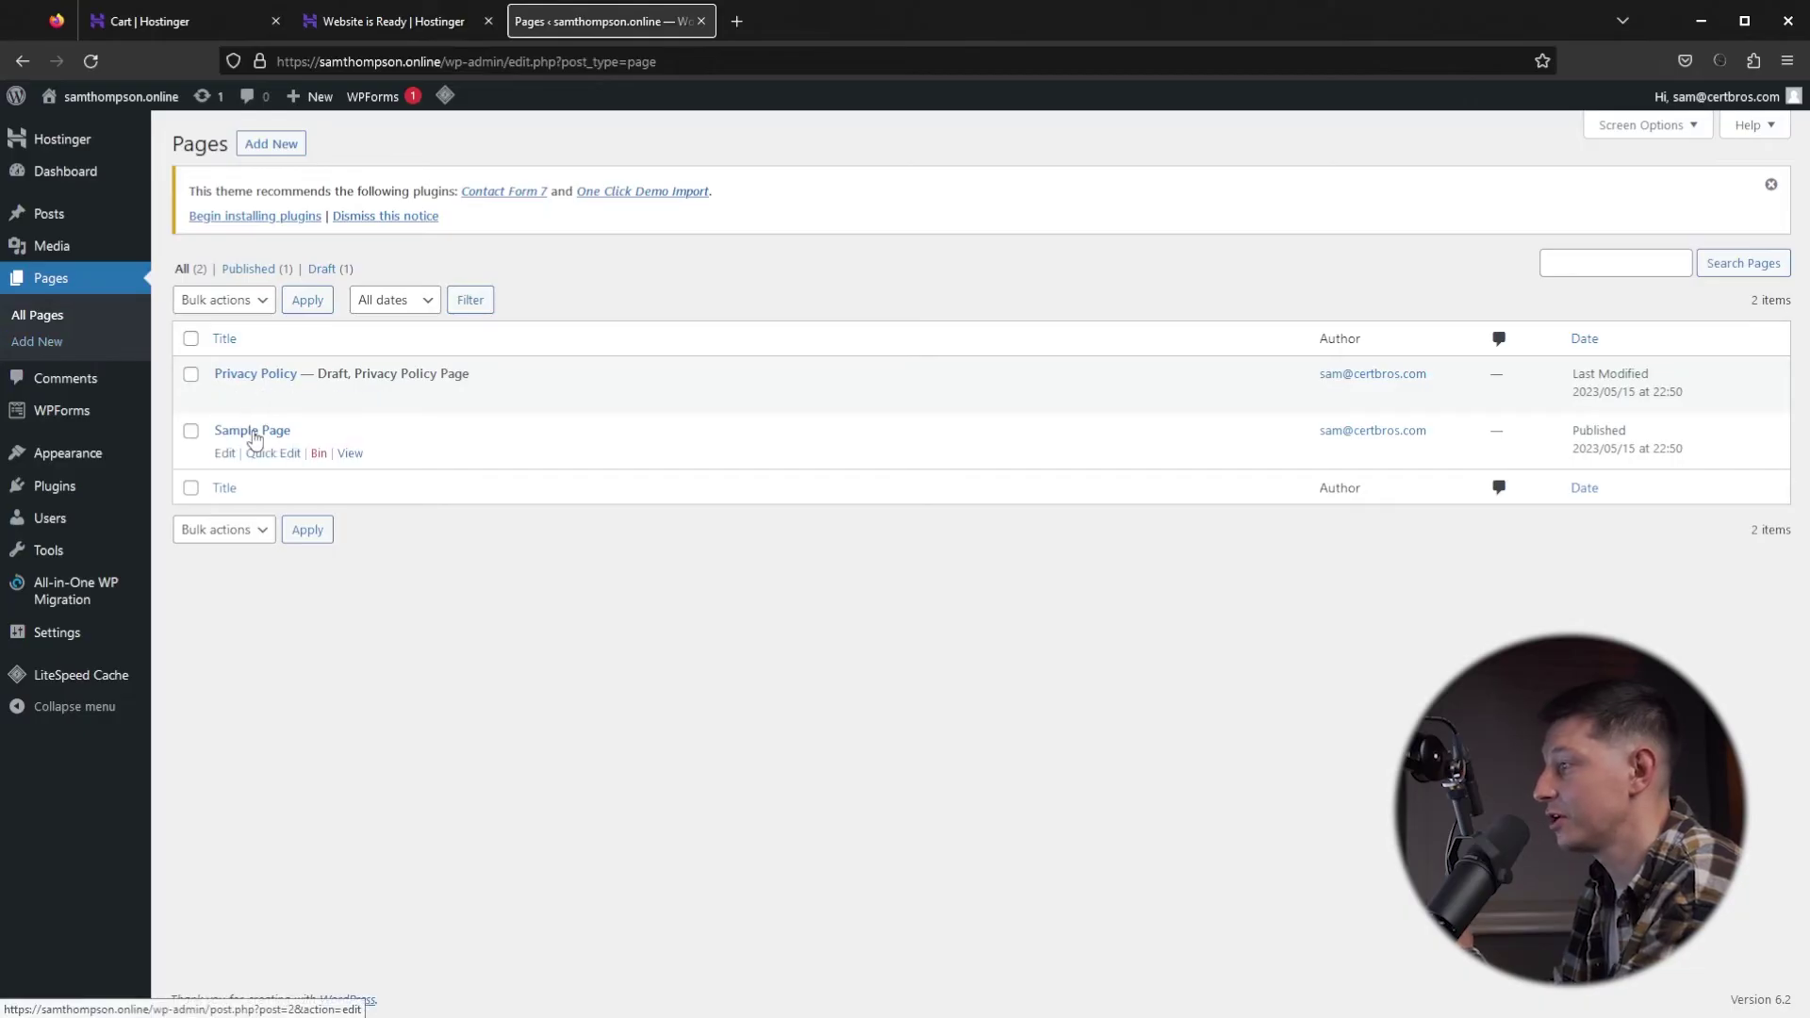
left_click(269, 455)
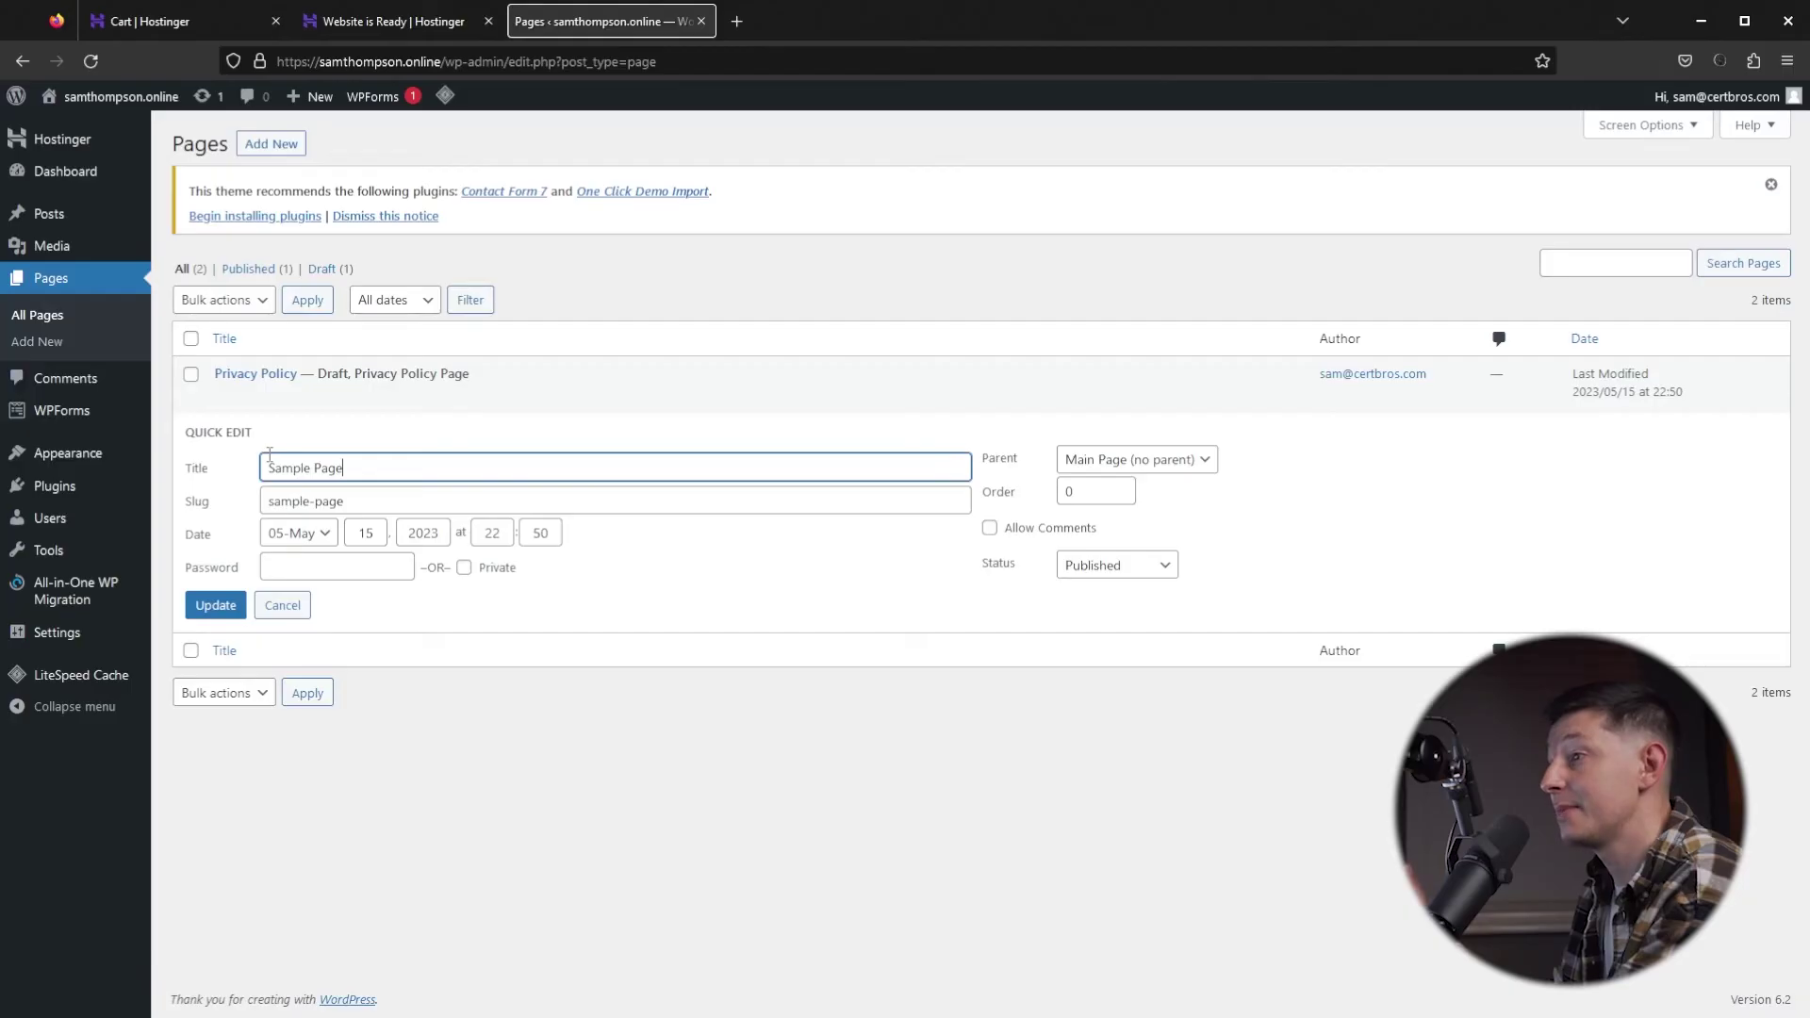
left_click(283, 606)
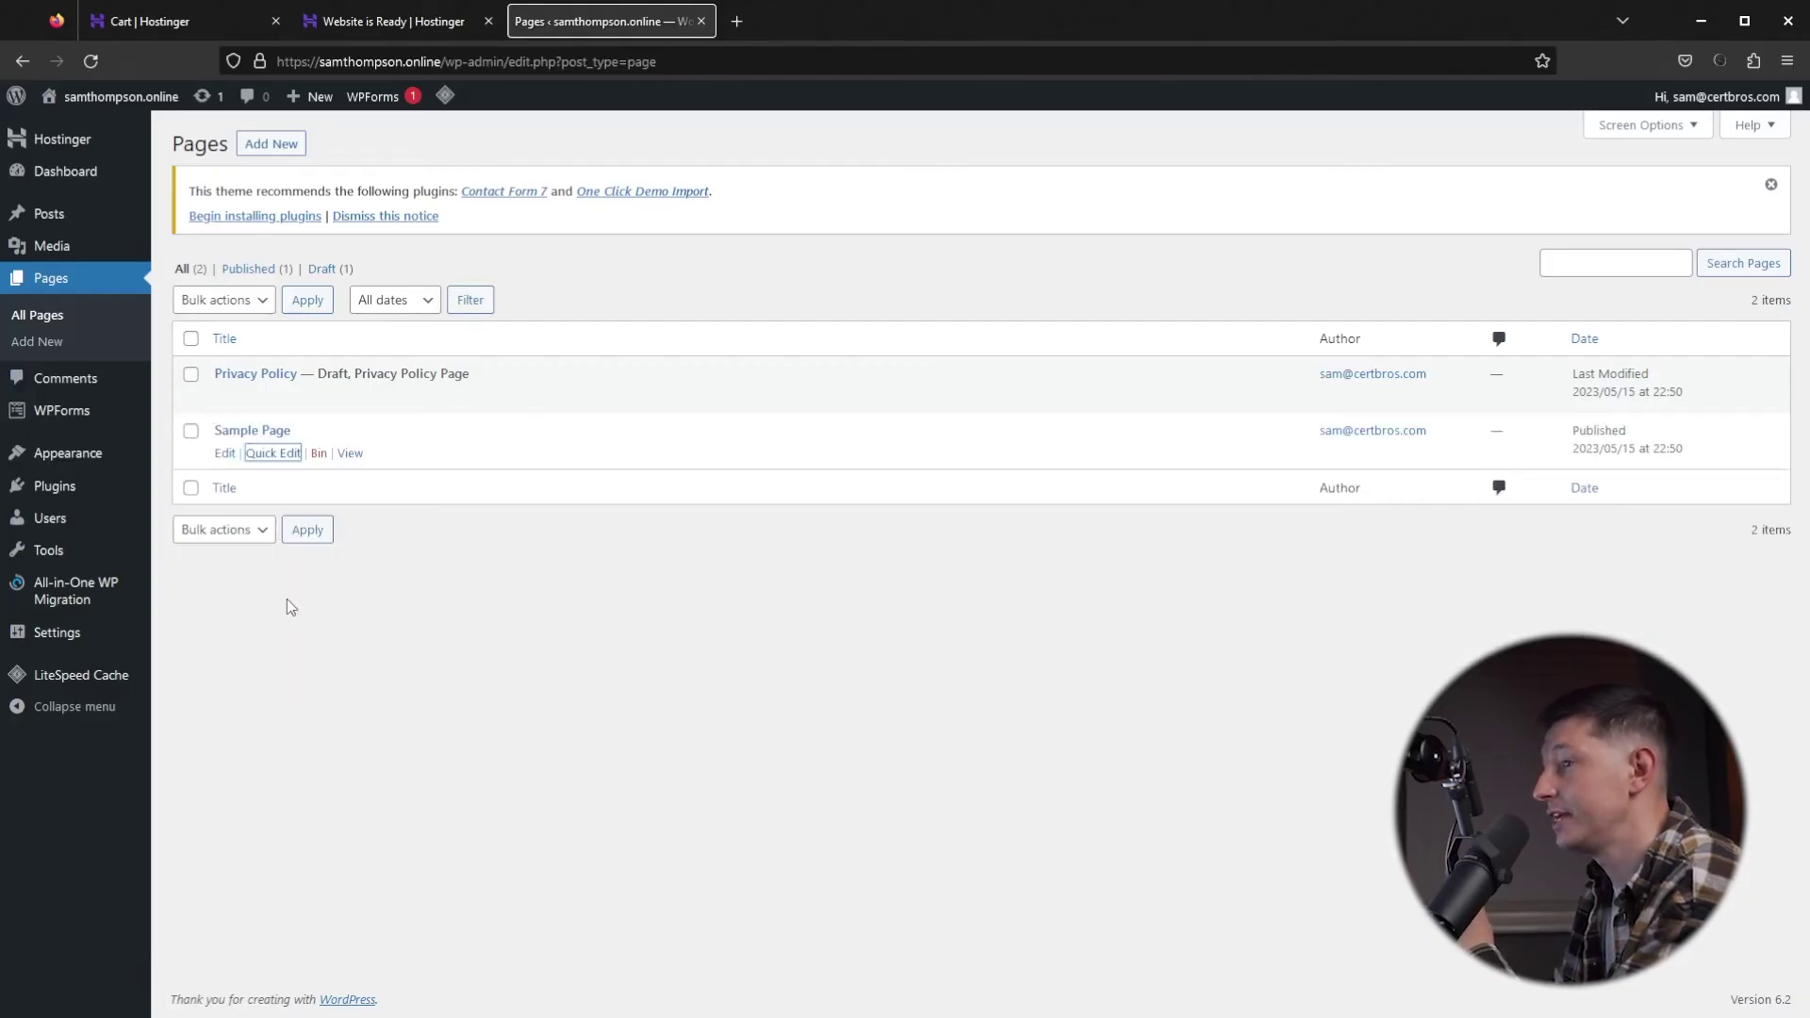
left_click(224, 454)
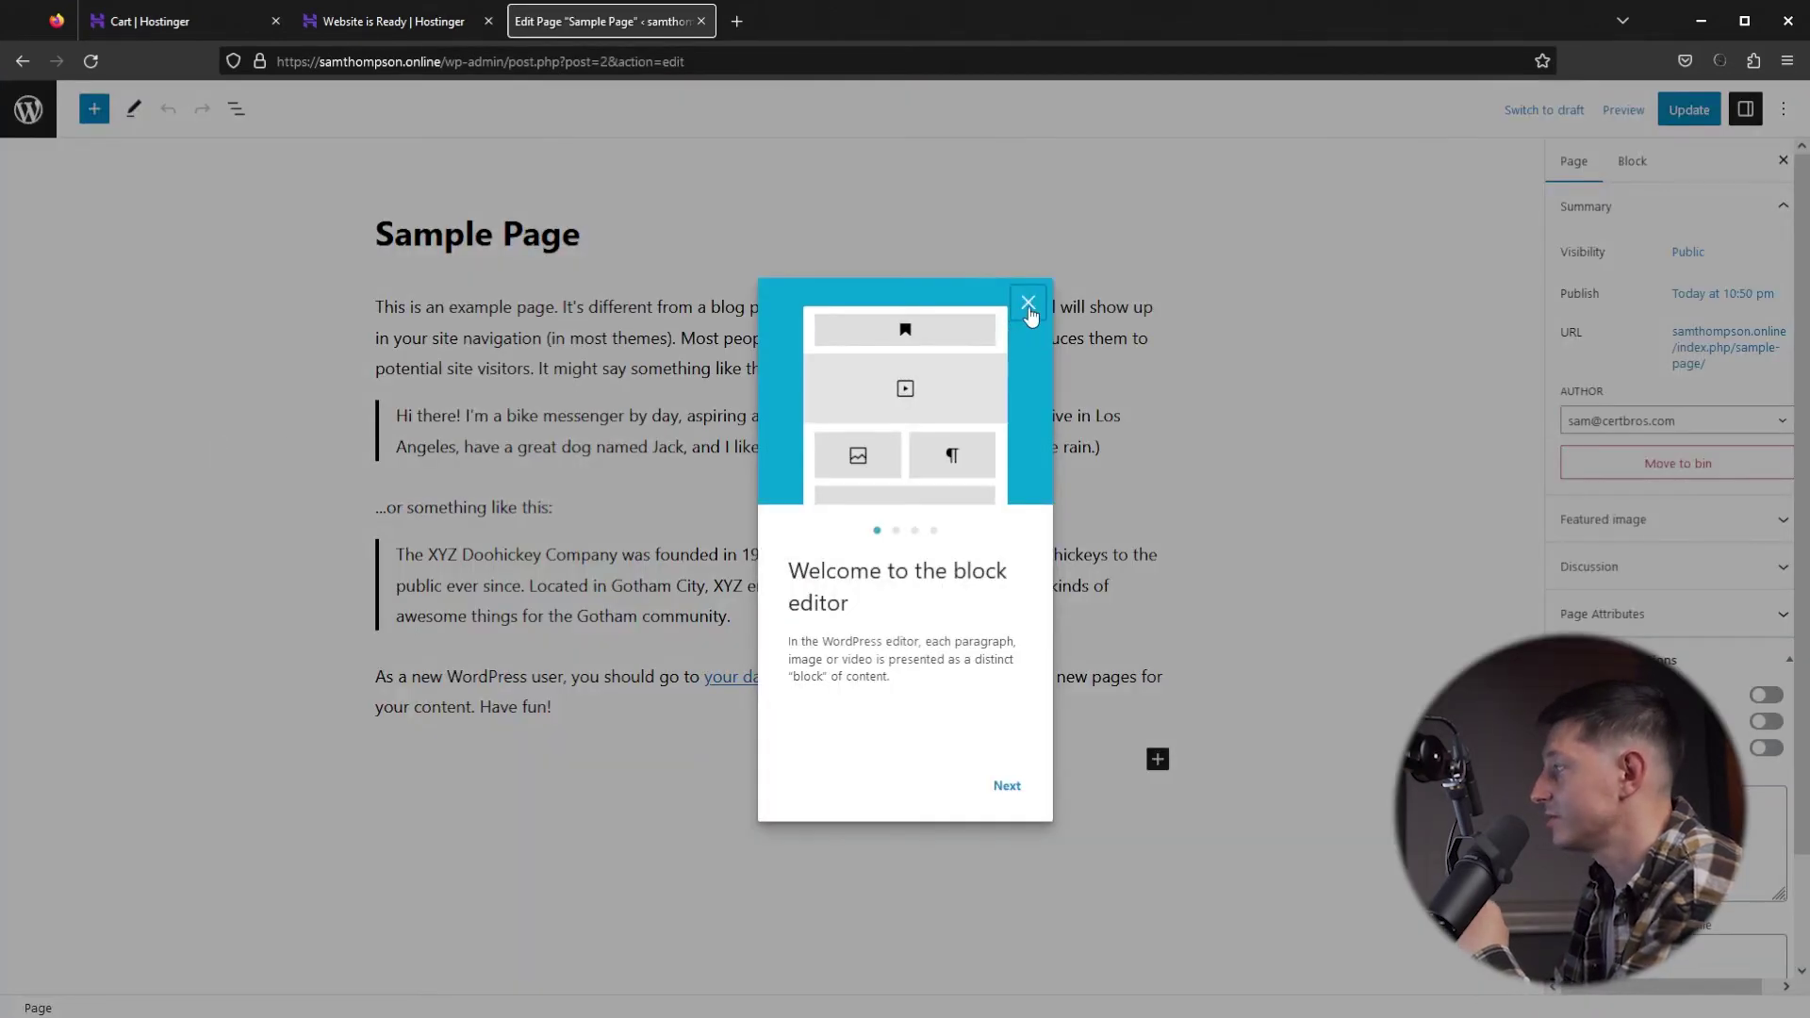
left_click(1028, 304)
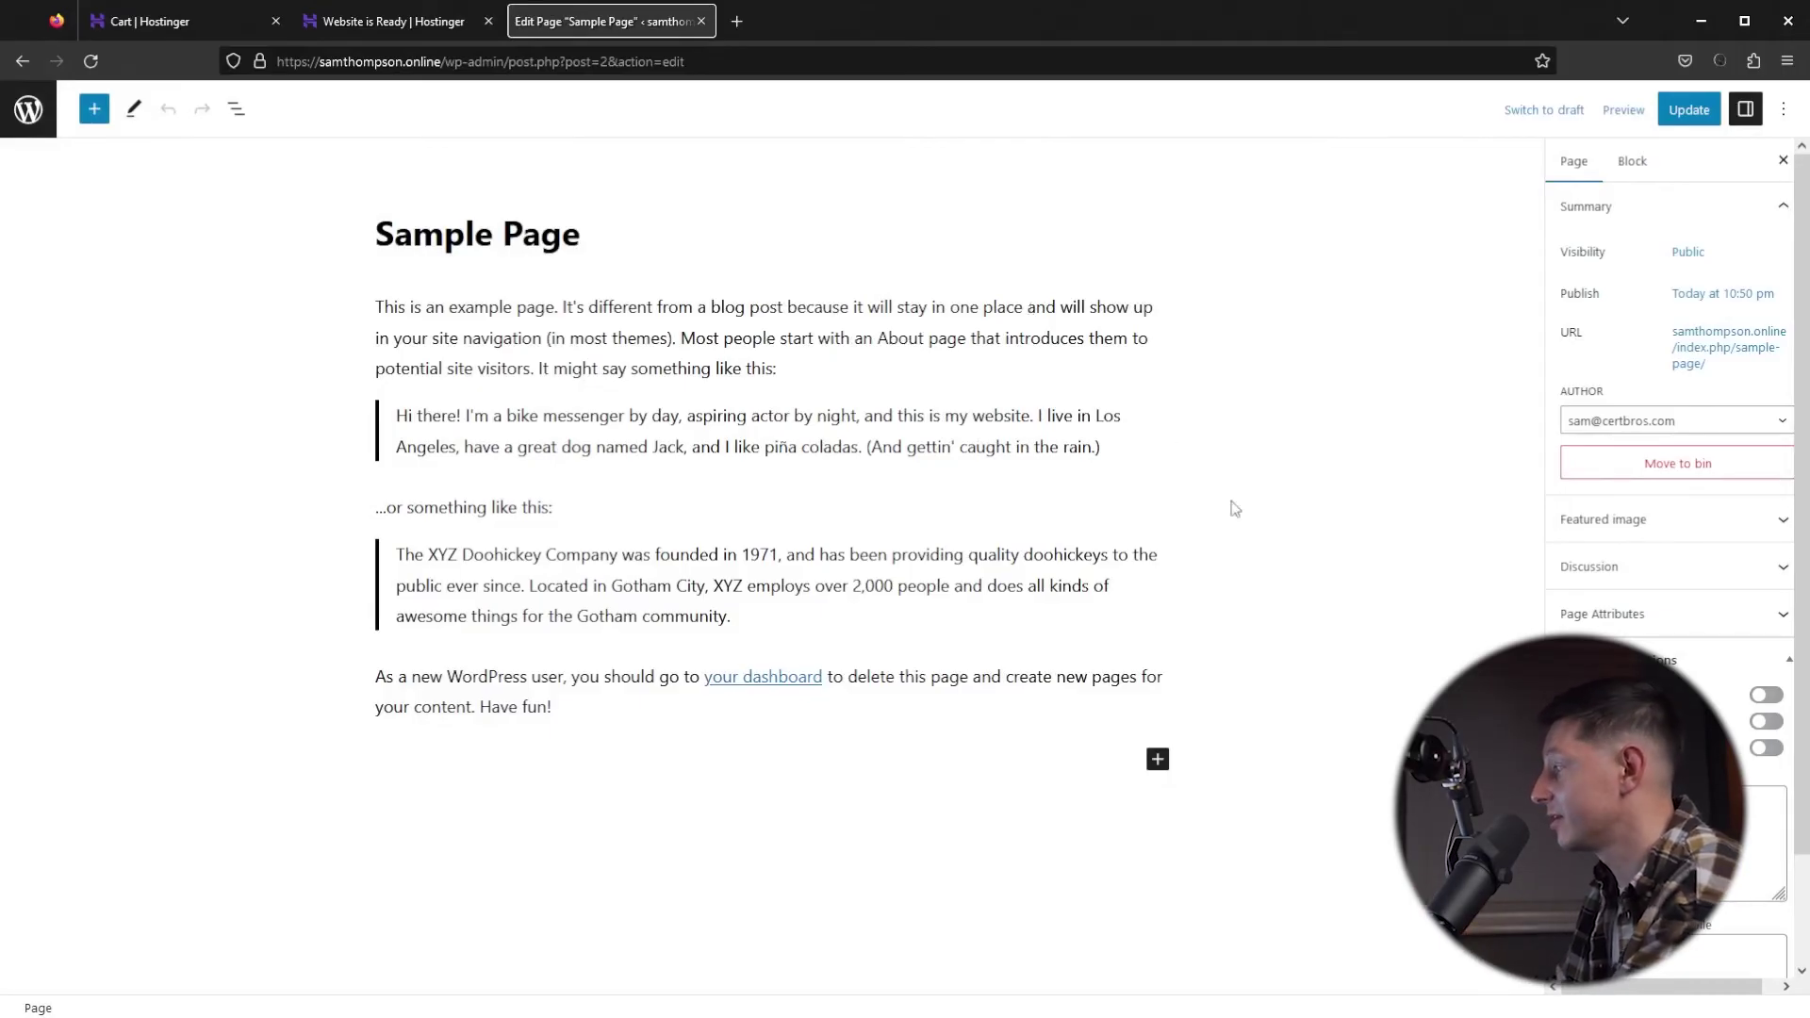
Step: Browse the full block library for Sample Page, from the text and media blocks to design and widgets
left_click(1157, 759)
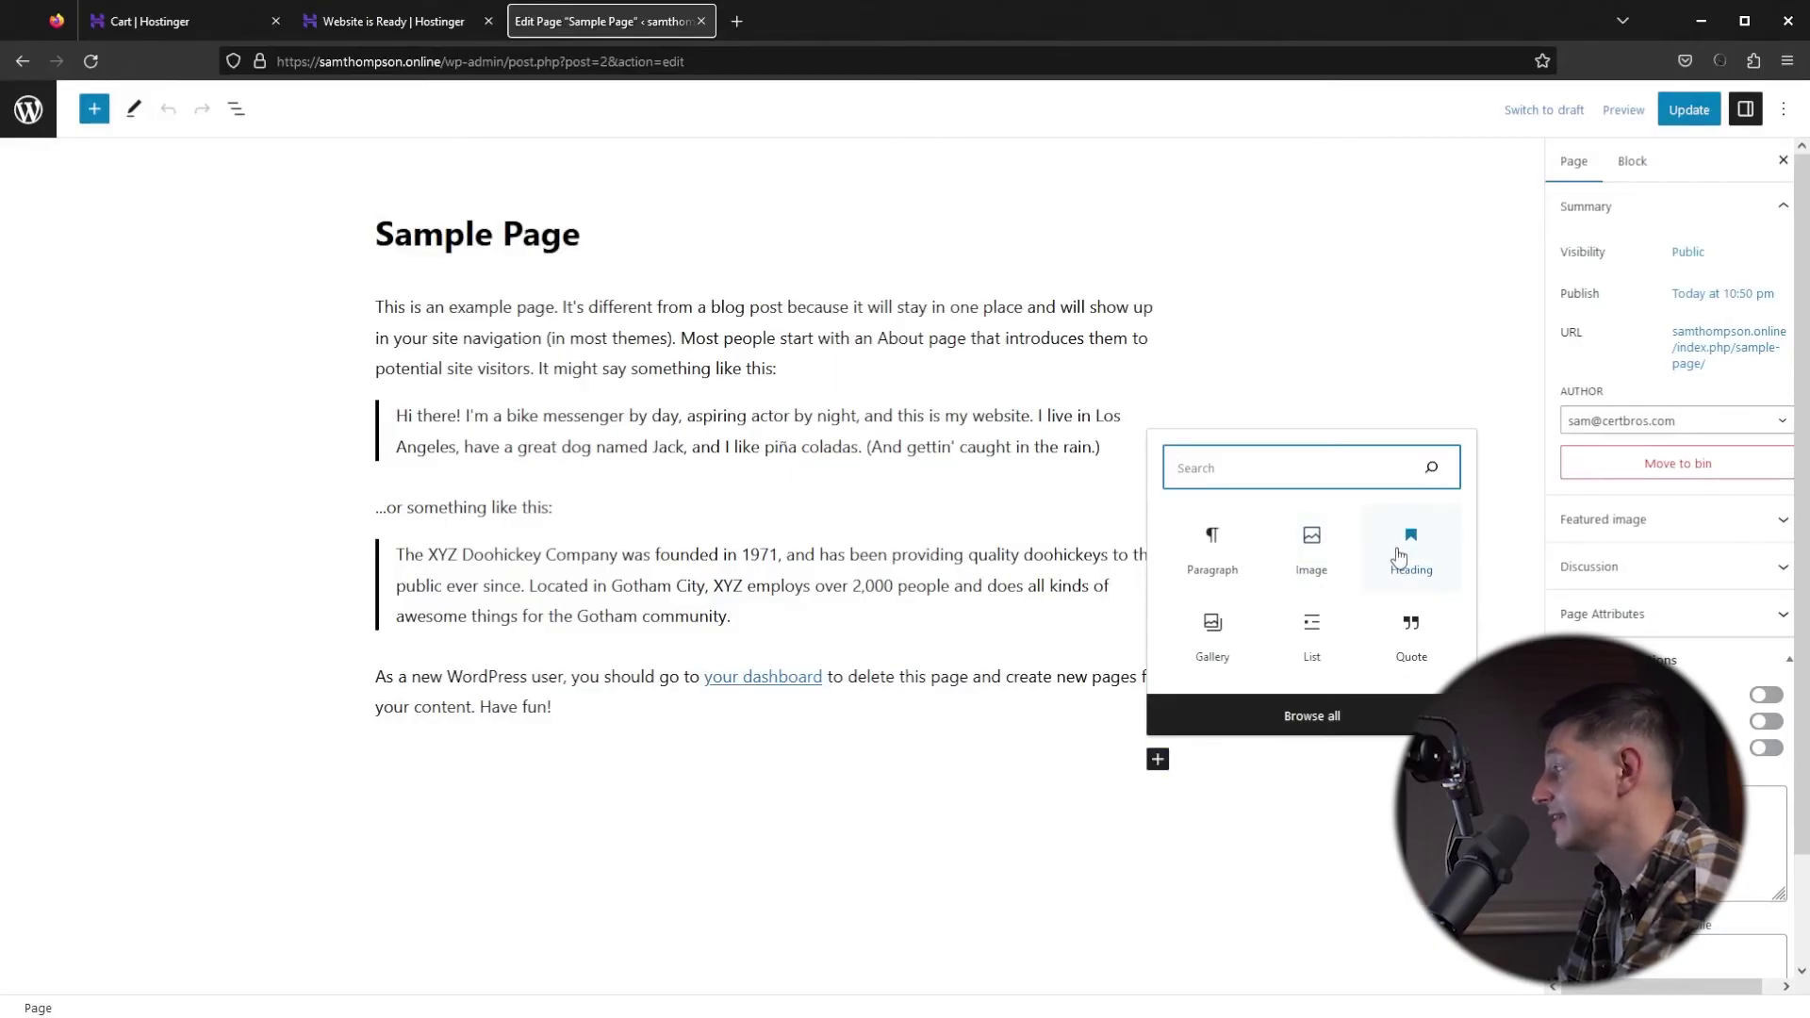
left_click(1352, 731)
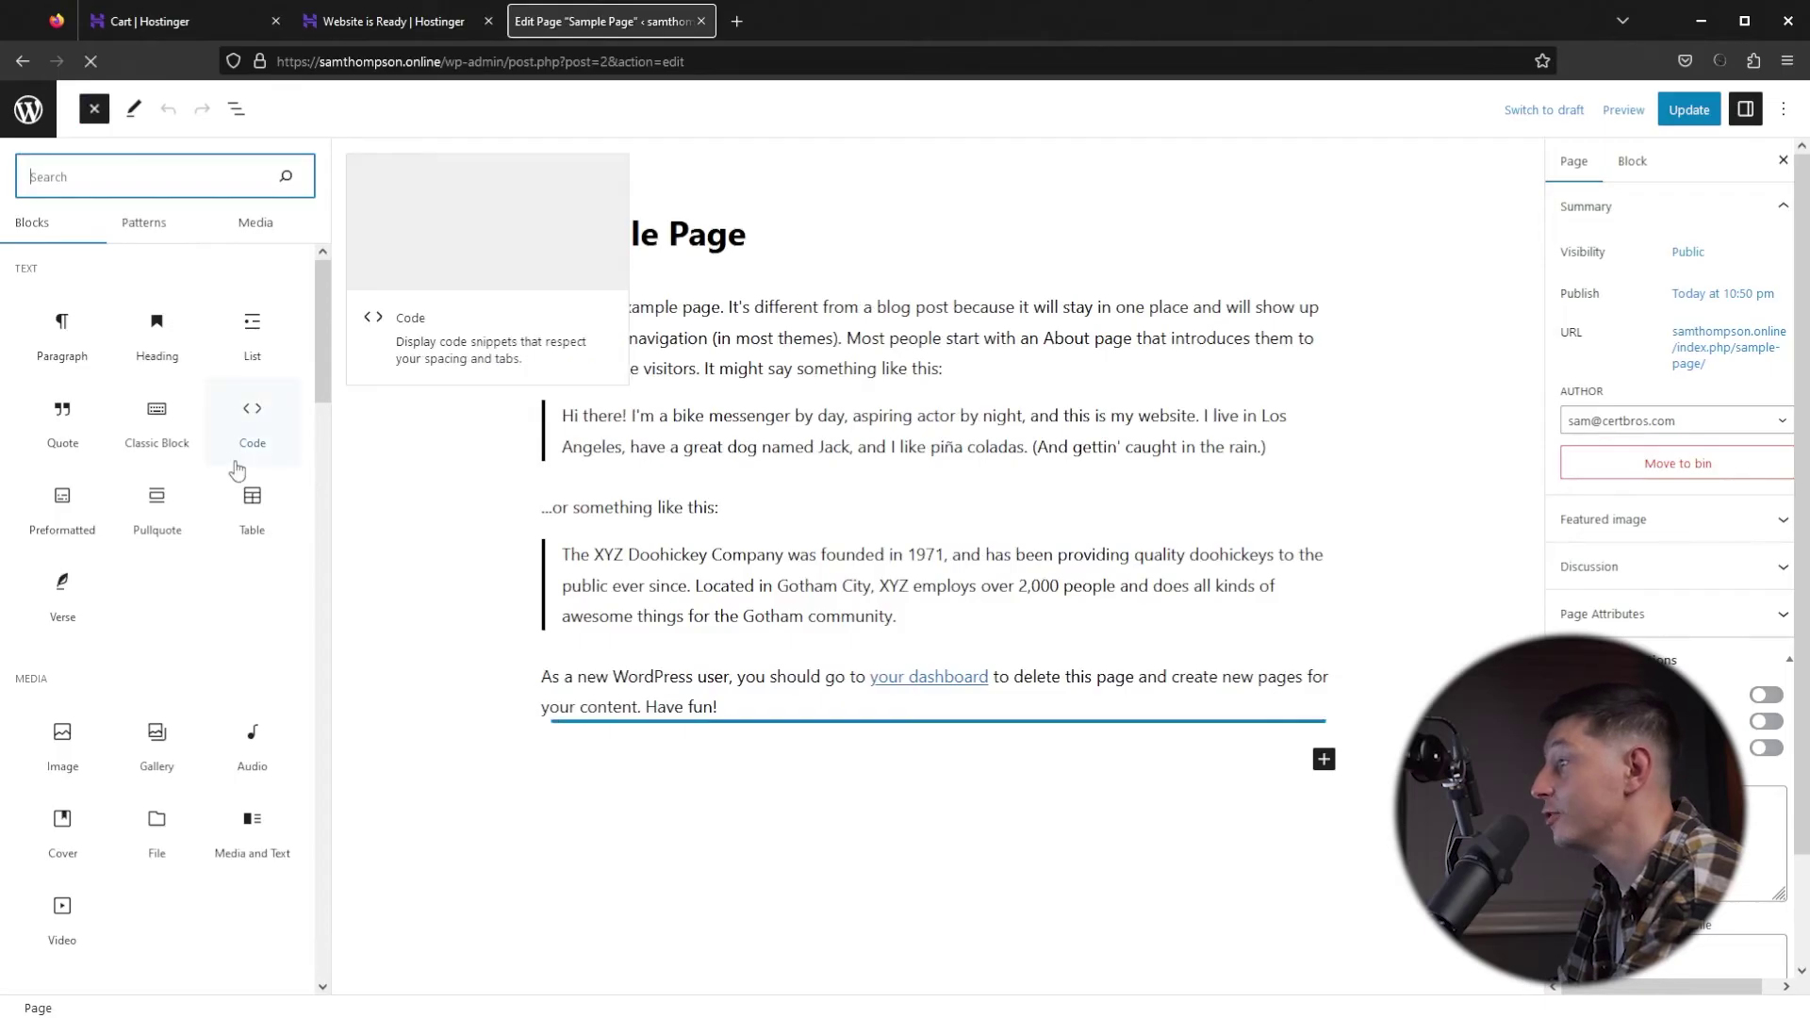
scroll(238, 469, "down", 2)
scroll(238, 468, "down", 5)
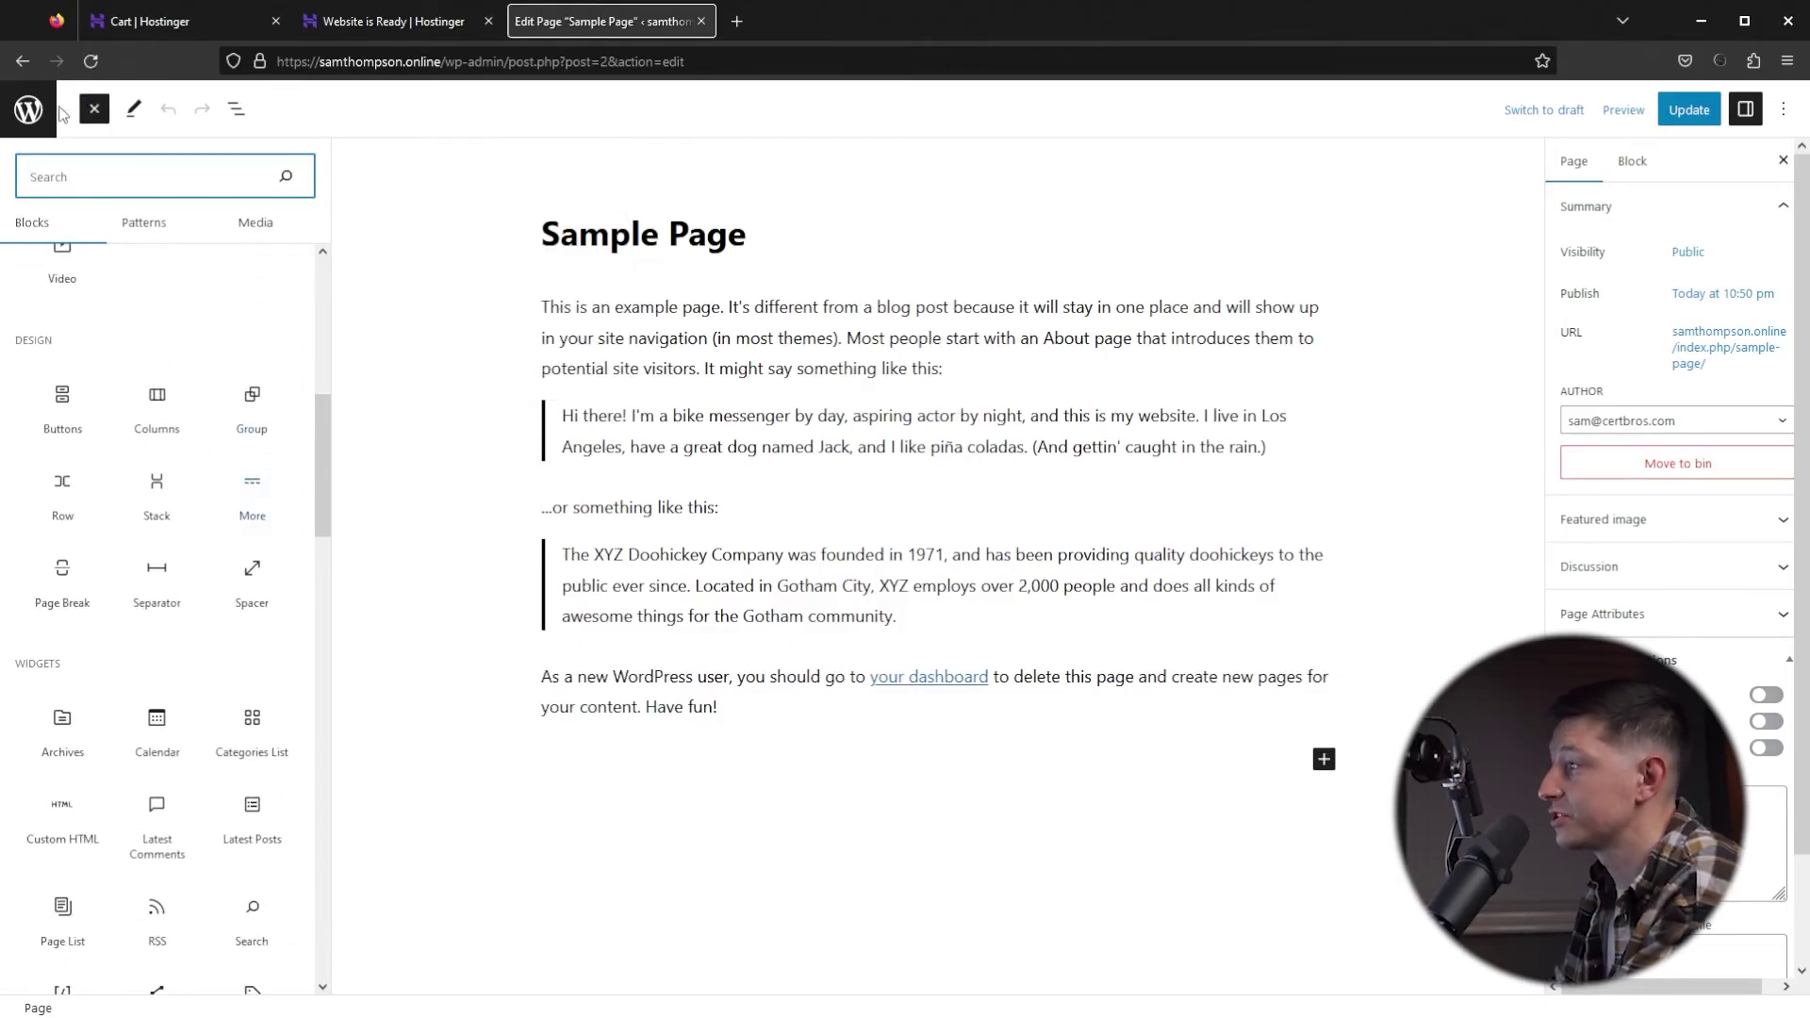
Step: Leave the Sample Page editor and start a new post from the site's list of posts
left_click(30, 109)
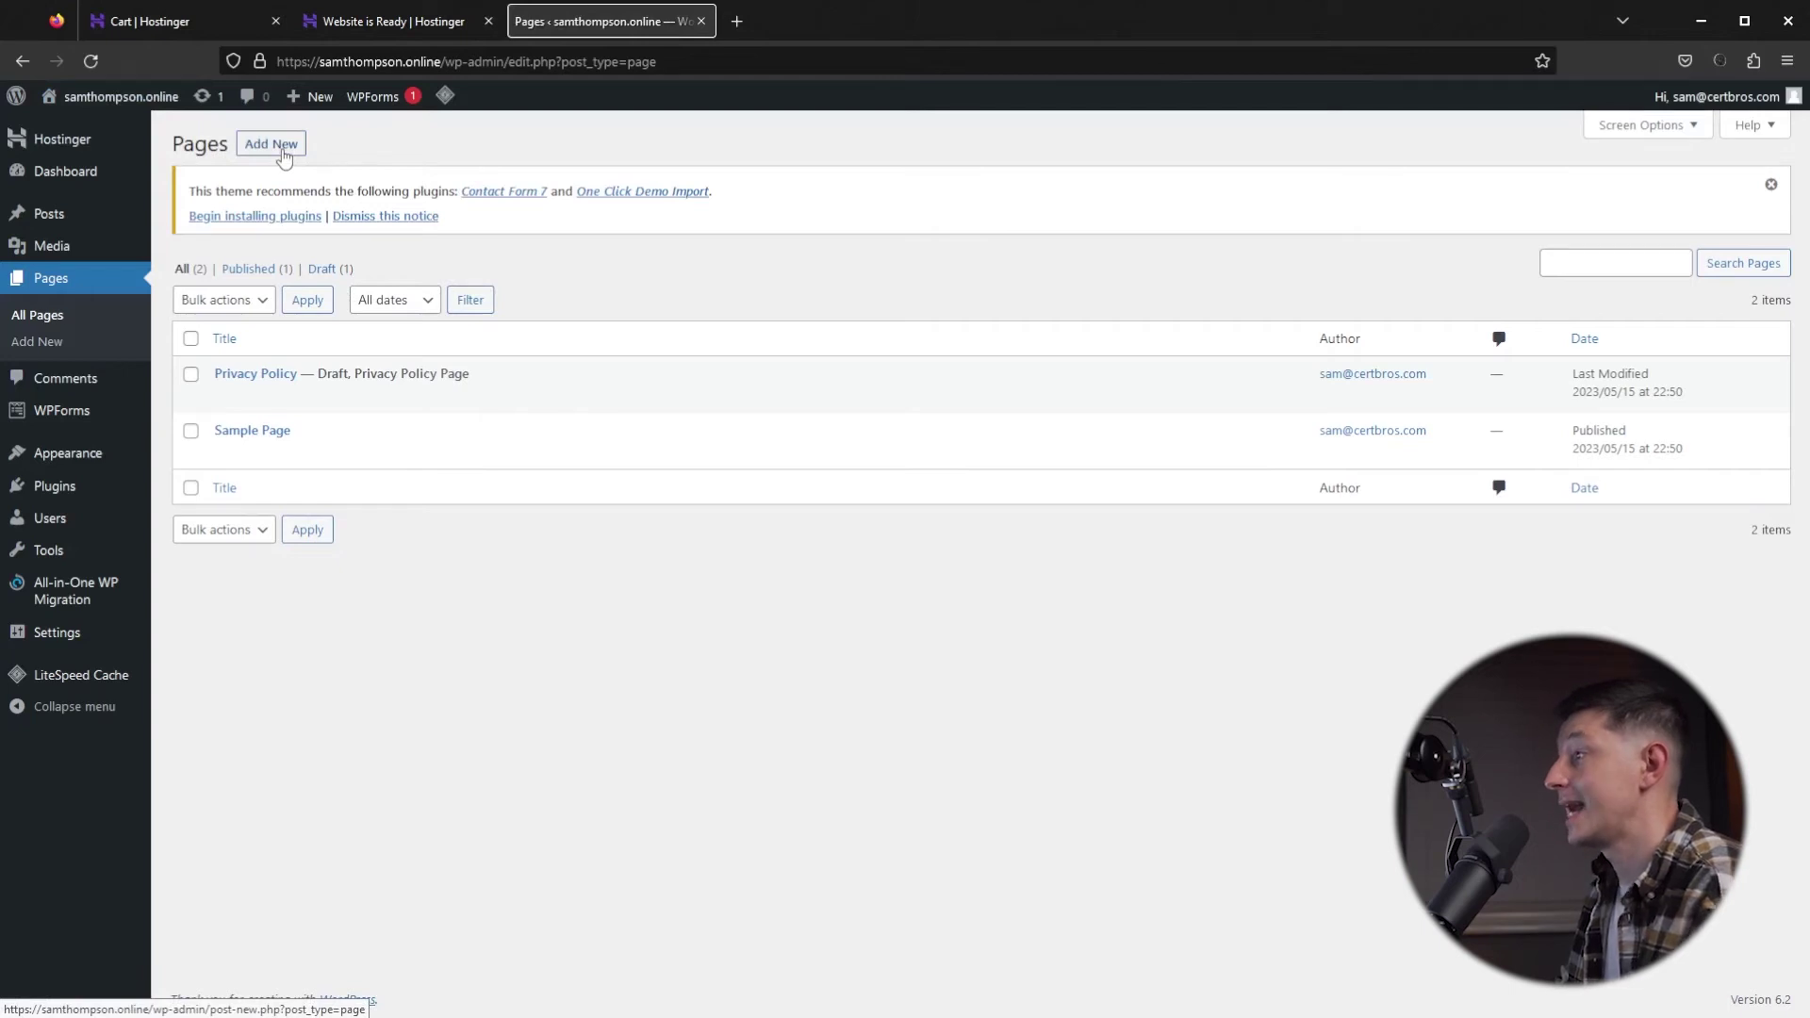
left_click(76, 223)
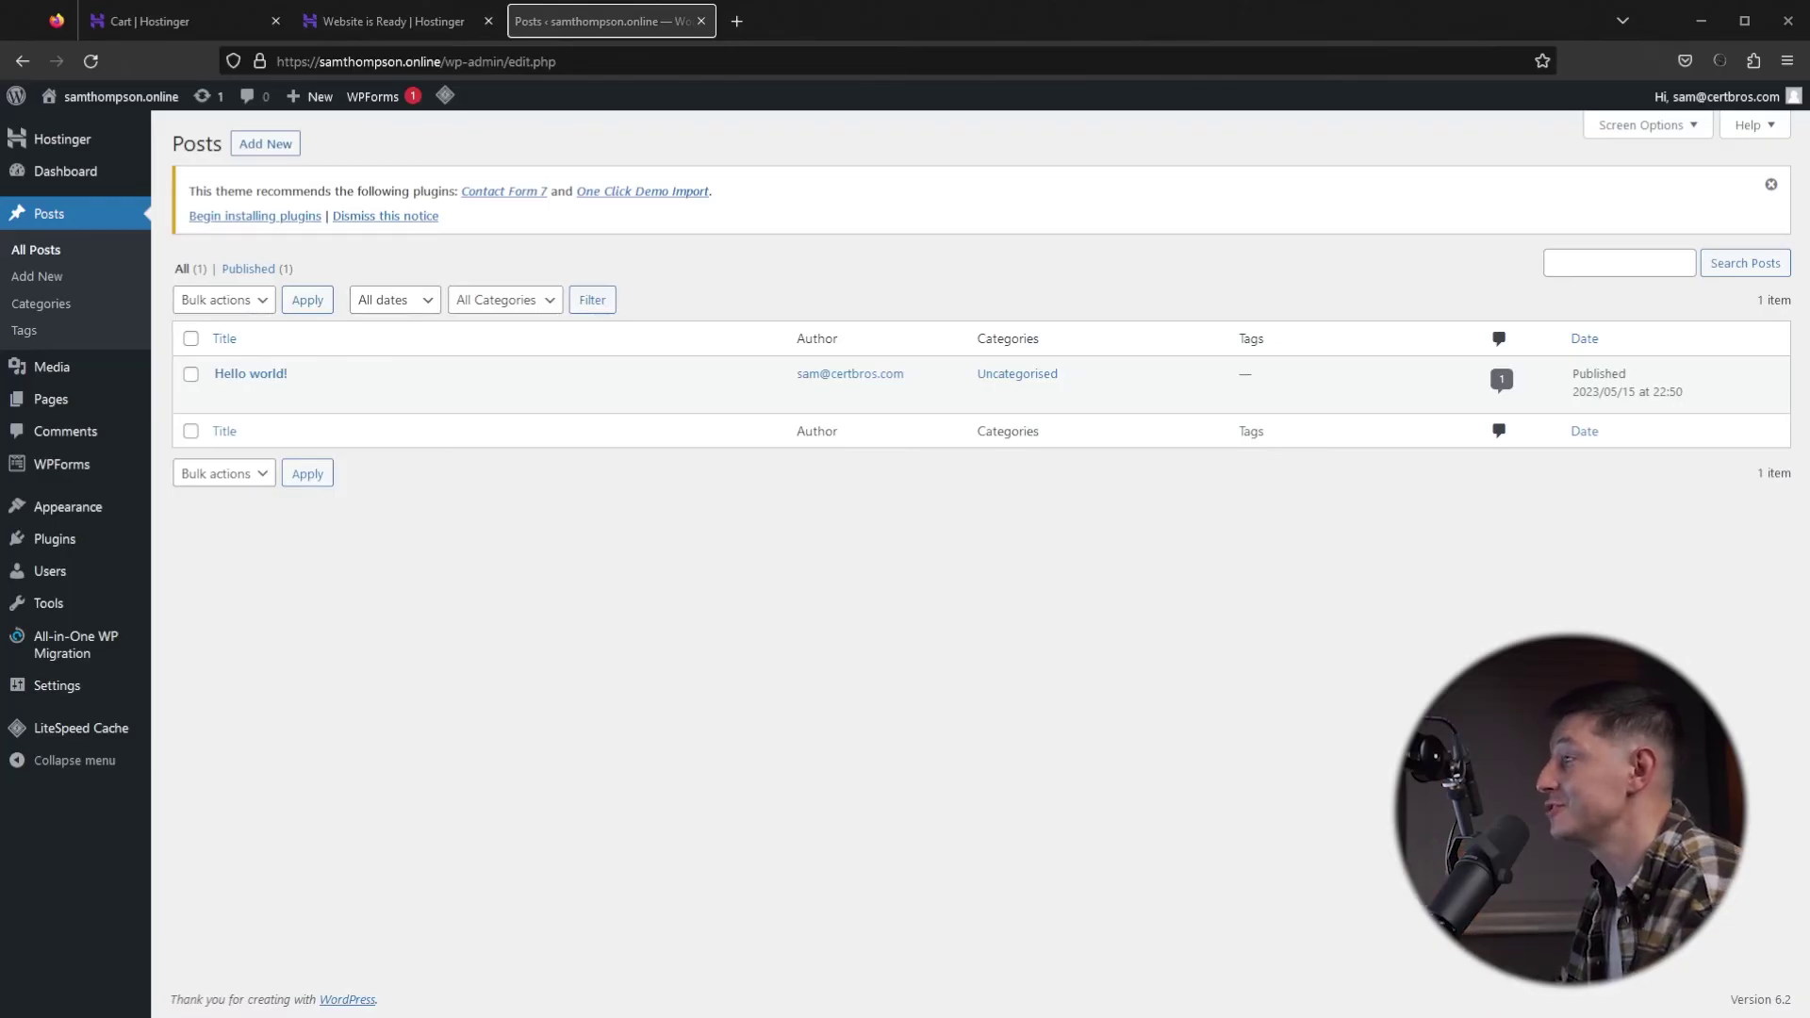
left_click(267, 149)
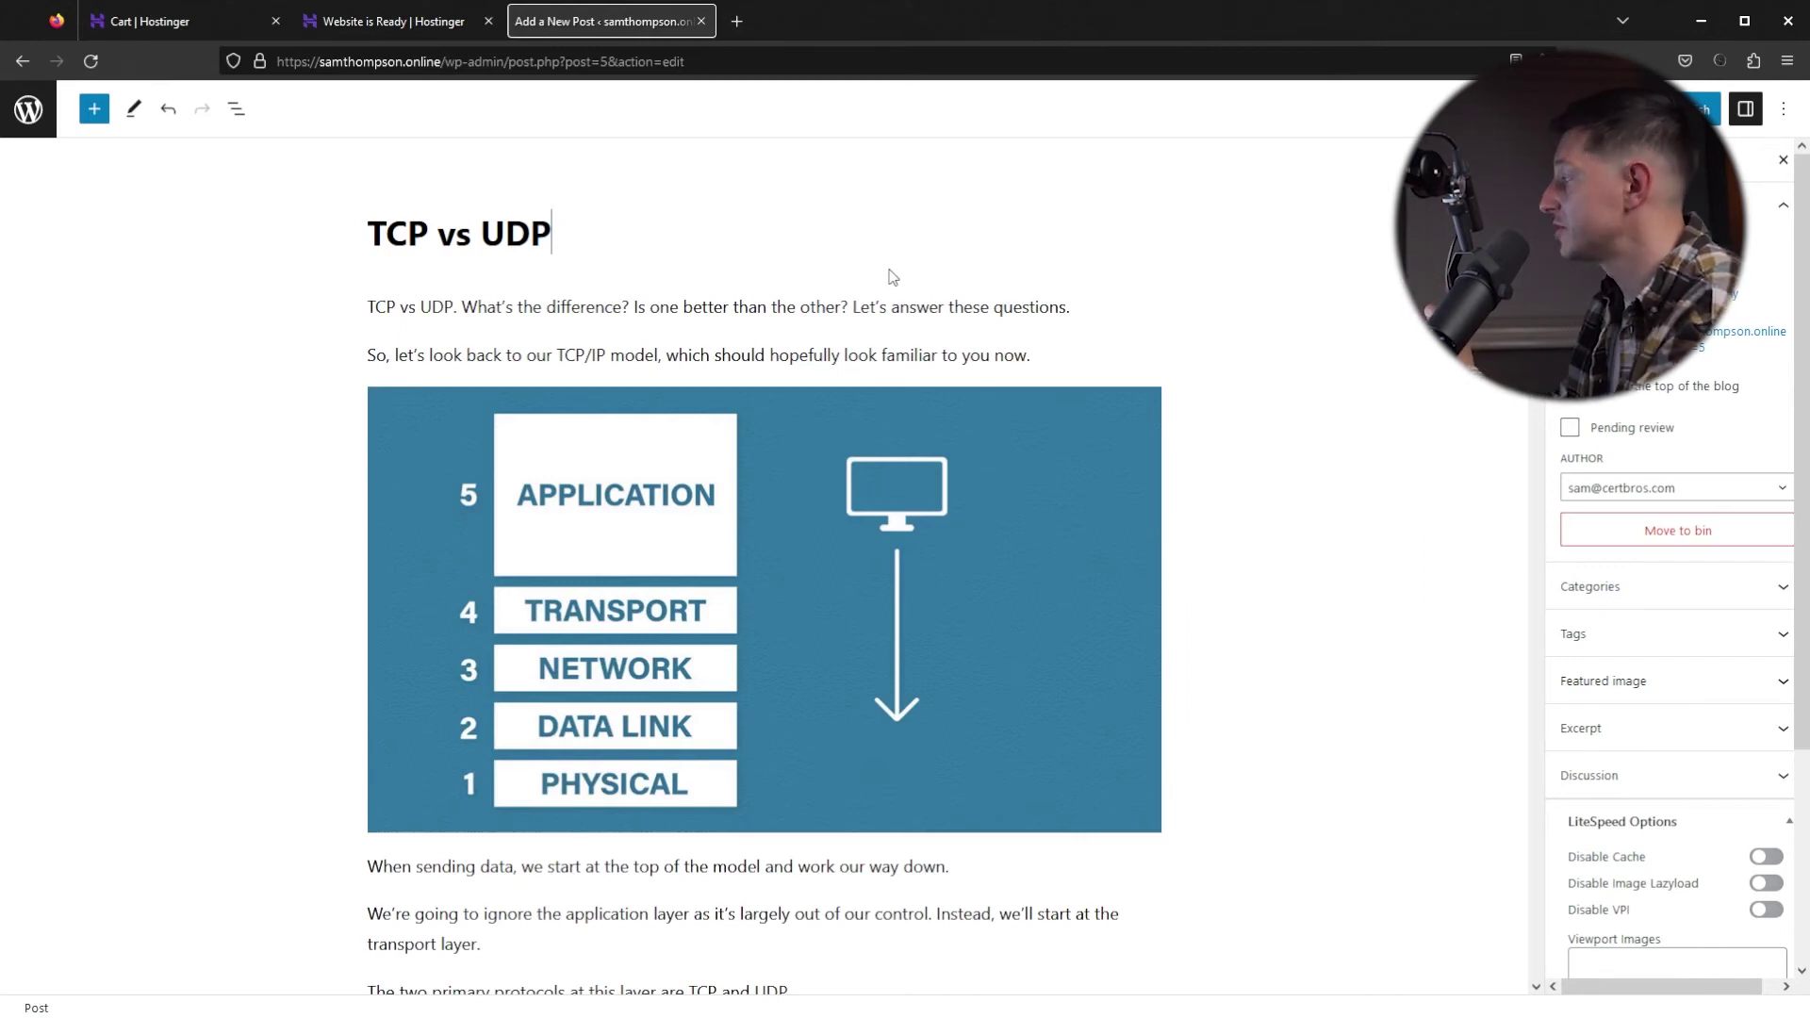
Step: Set the TCP vs UDP thumbnail from the media library as the post's featured image
left_click(1678, 681)
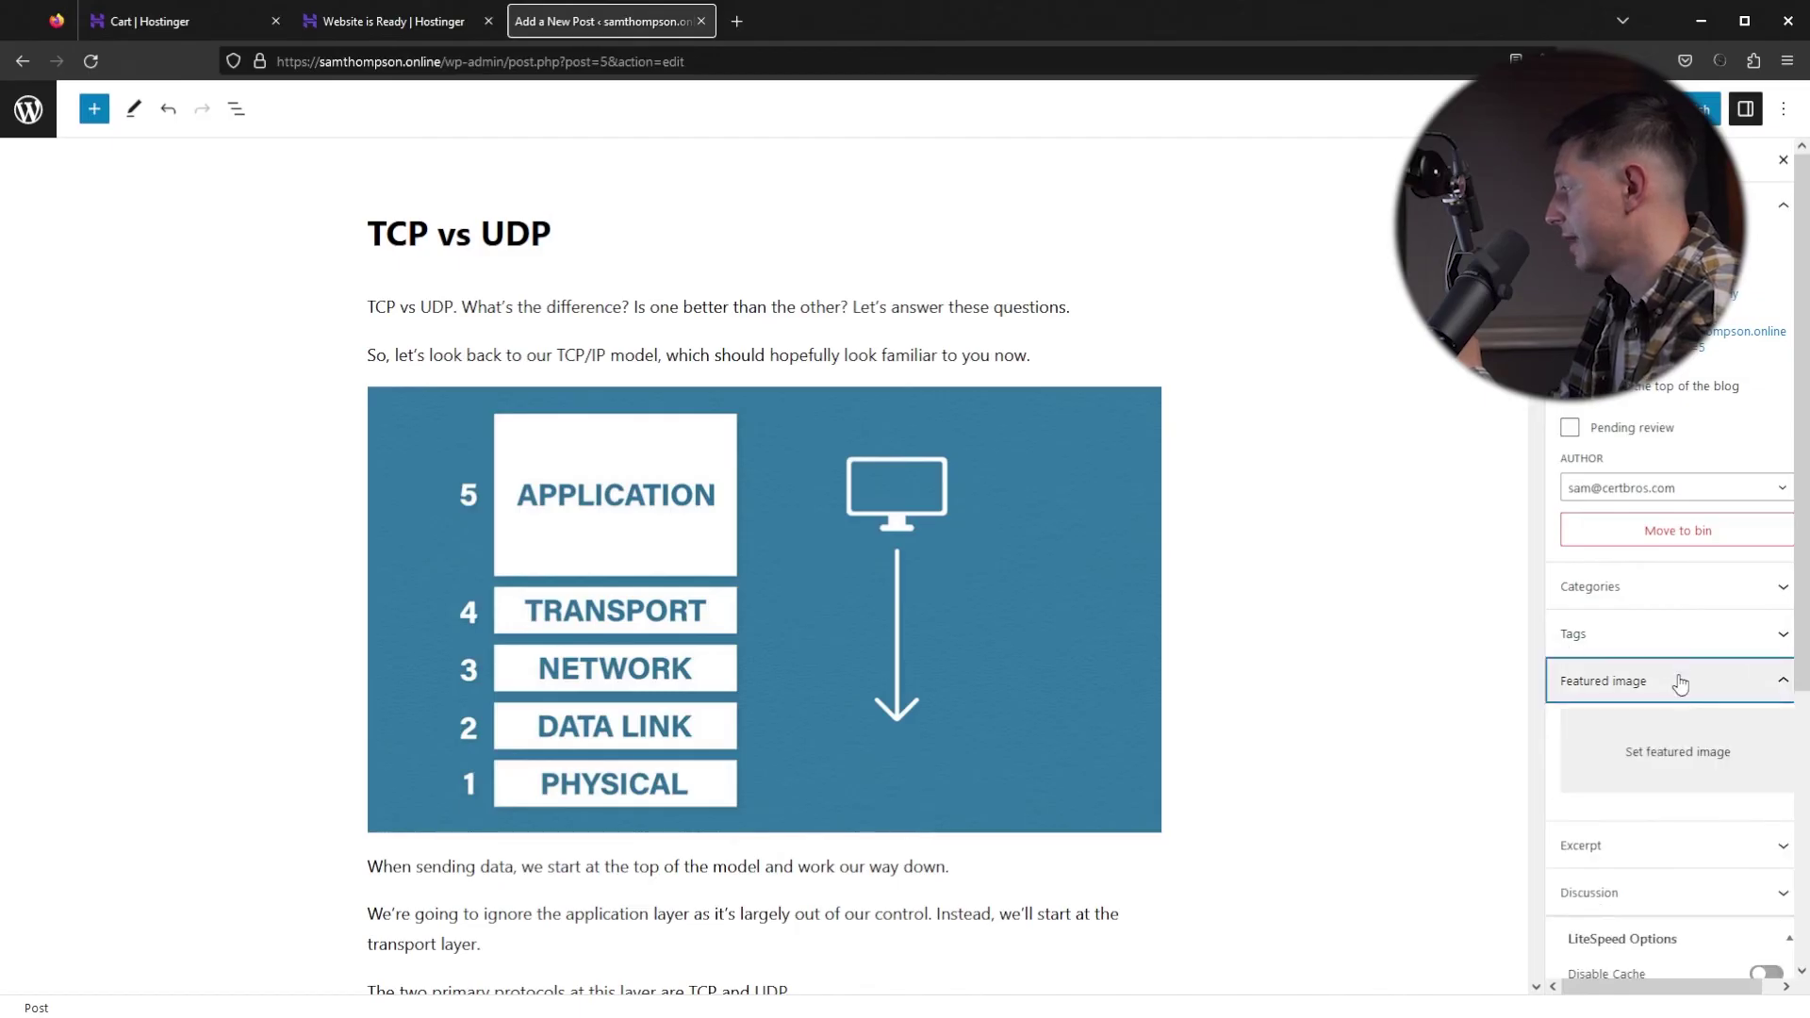
left_click(1699, 759)
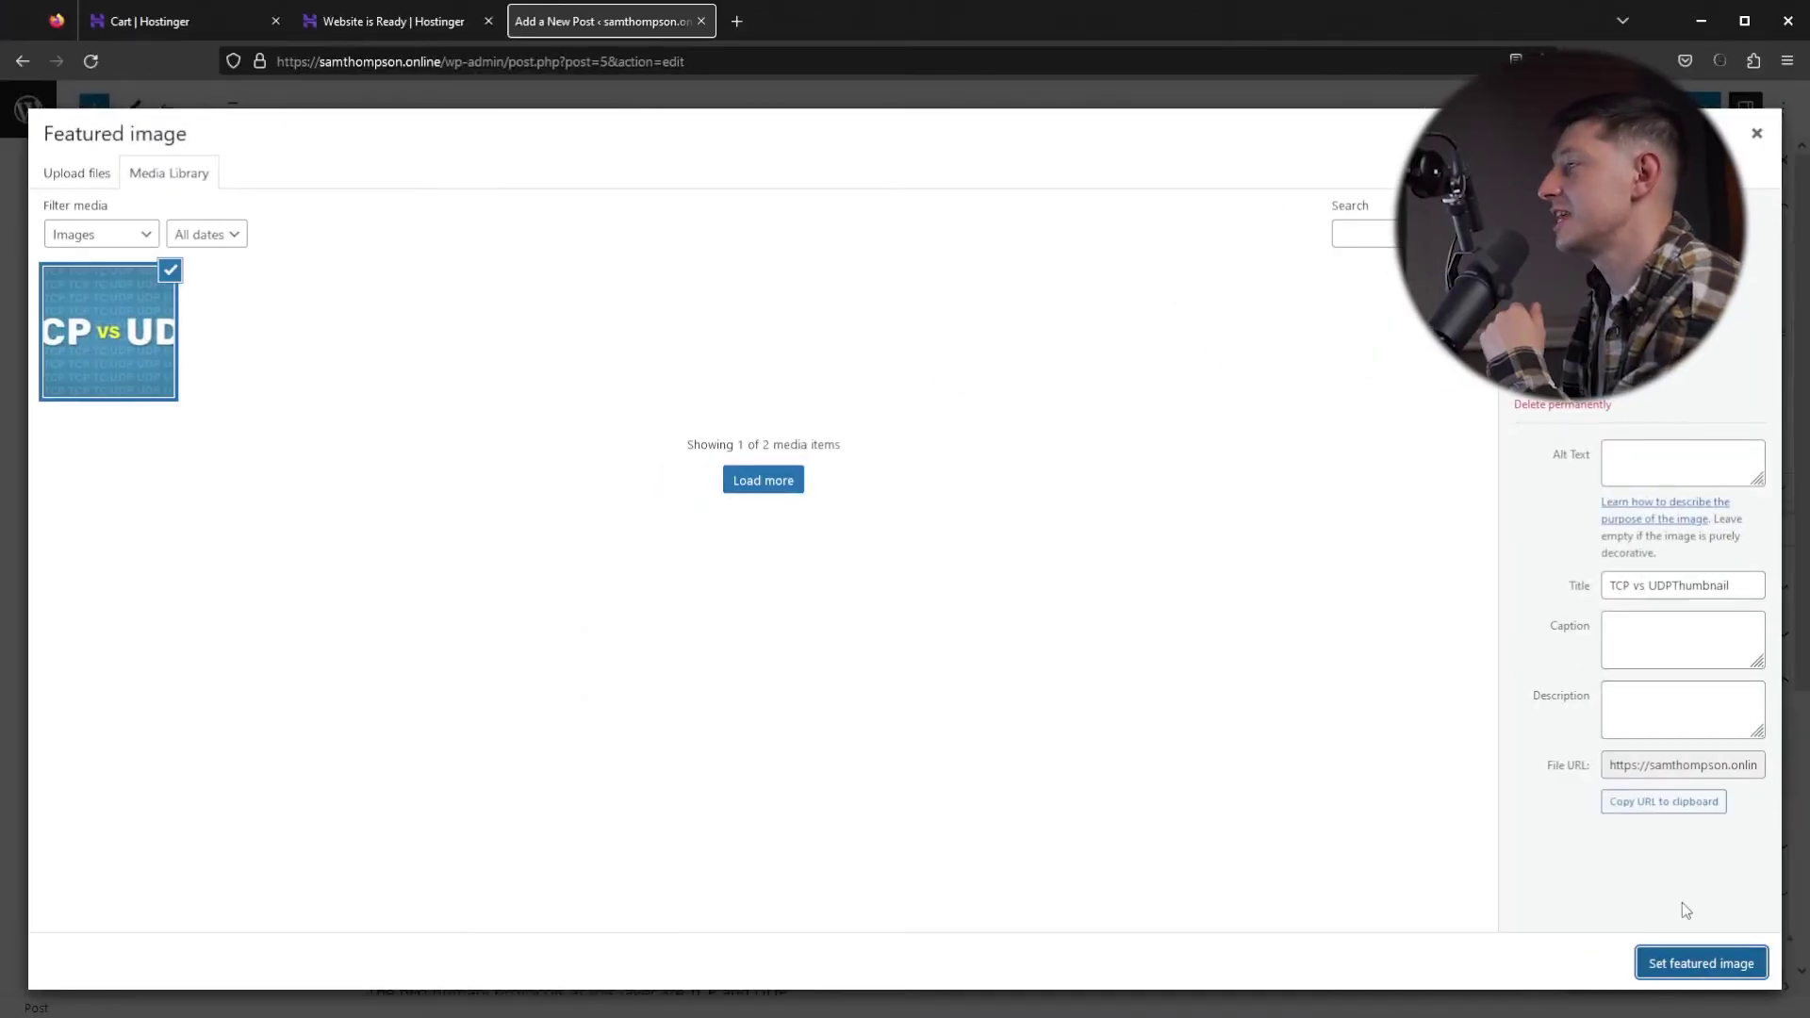
left_click(1690, 963)
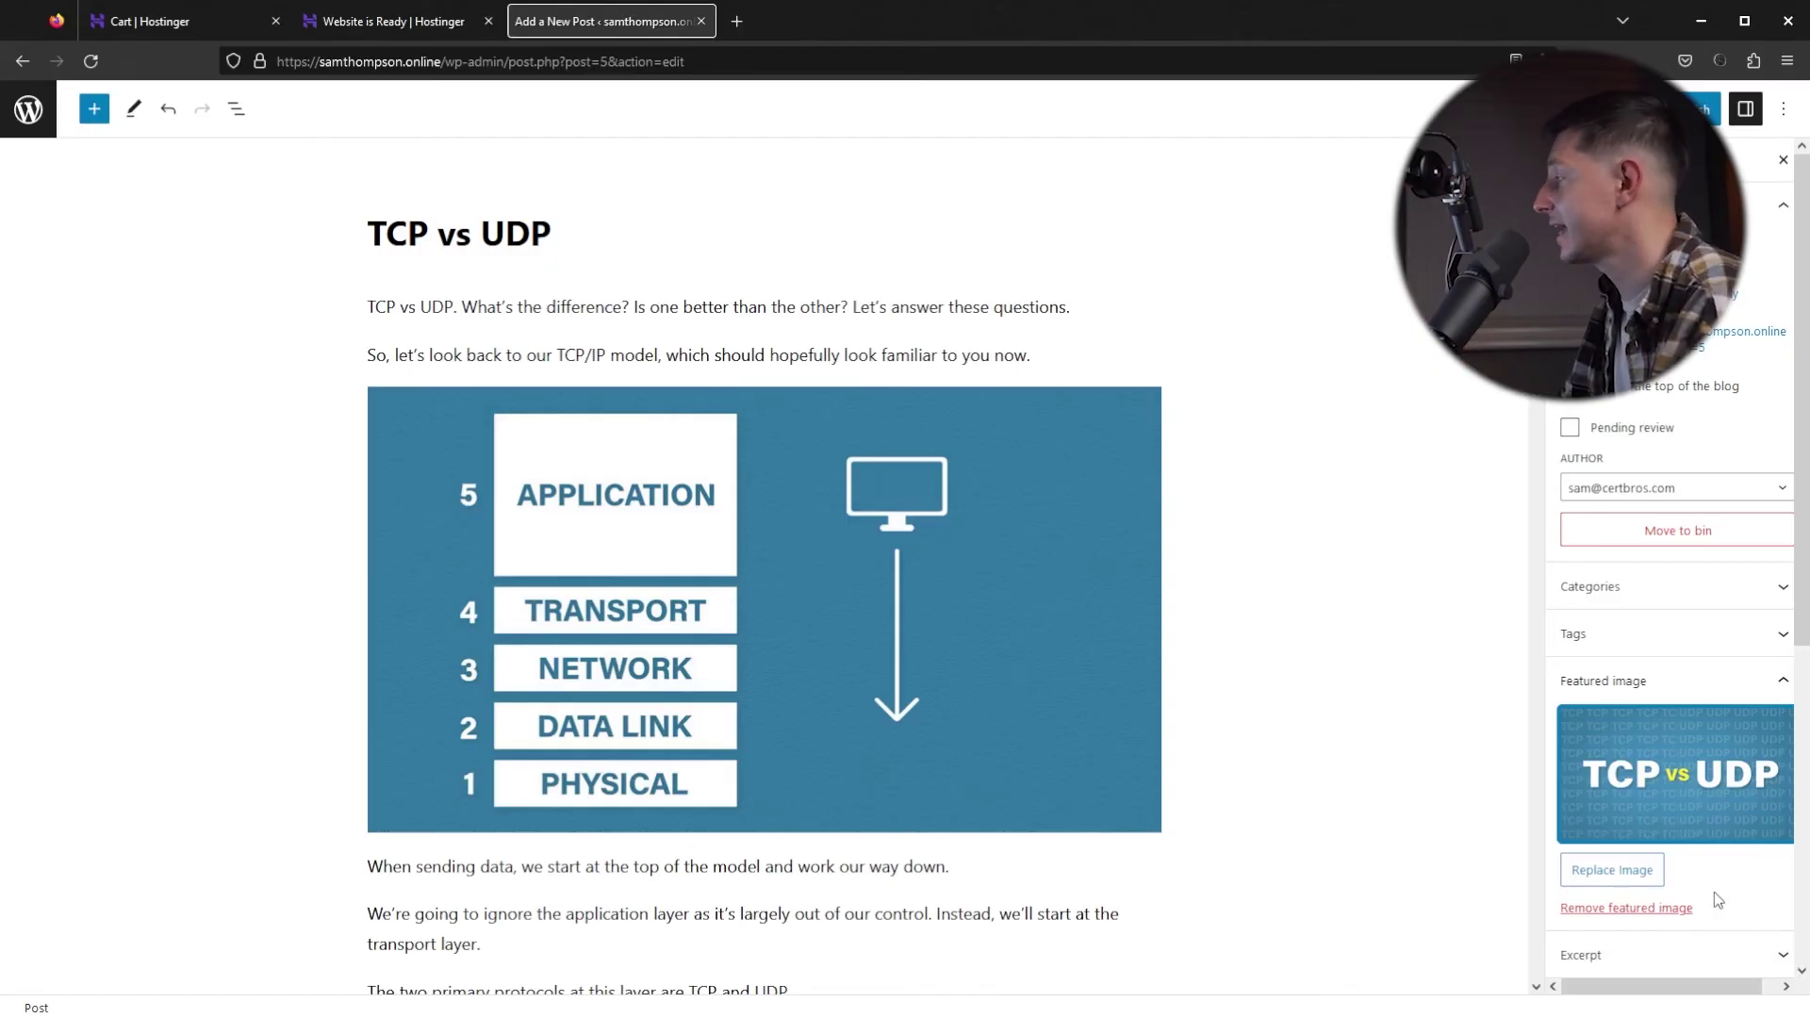
Step: Create a new category named Networking and assign it to the TCP vs UDP post
left_click(1630, 593)
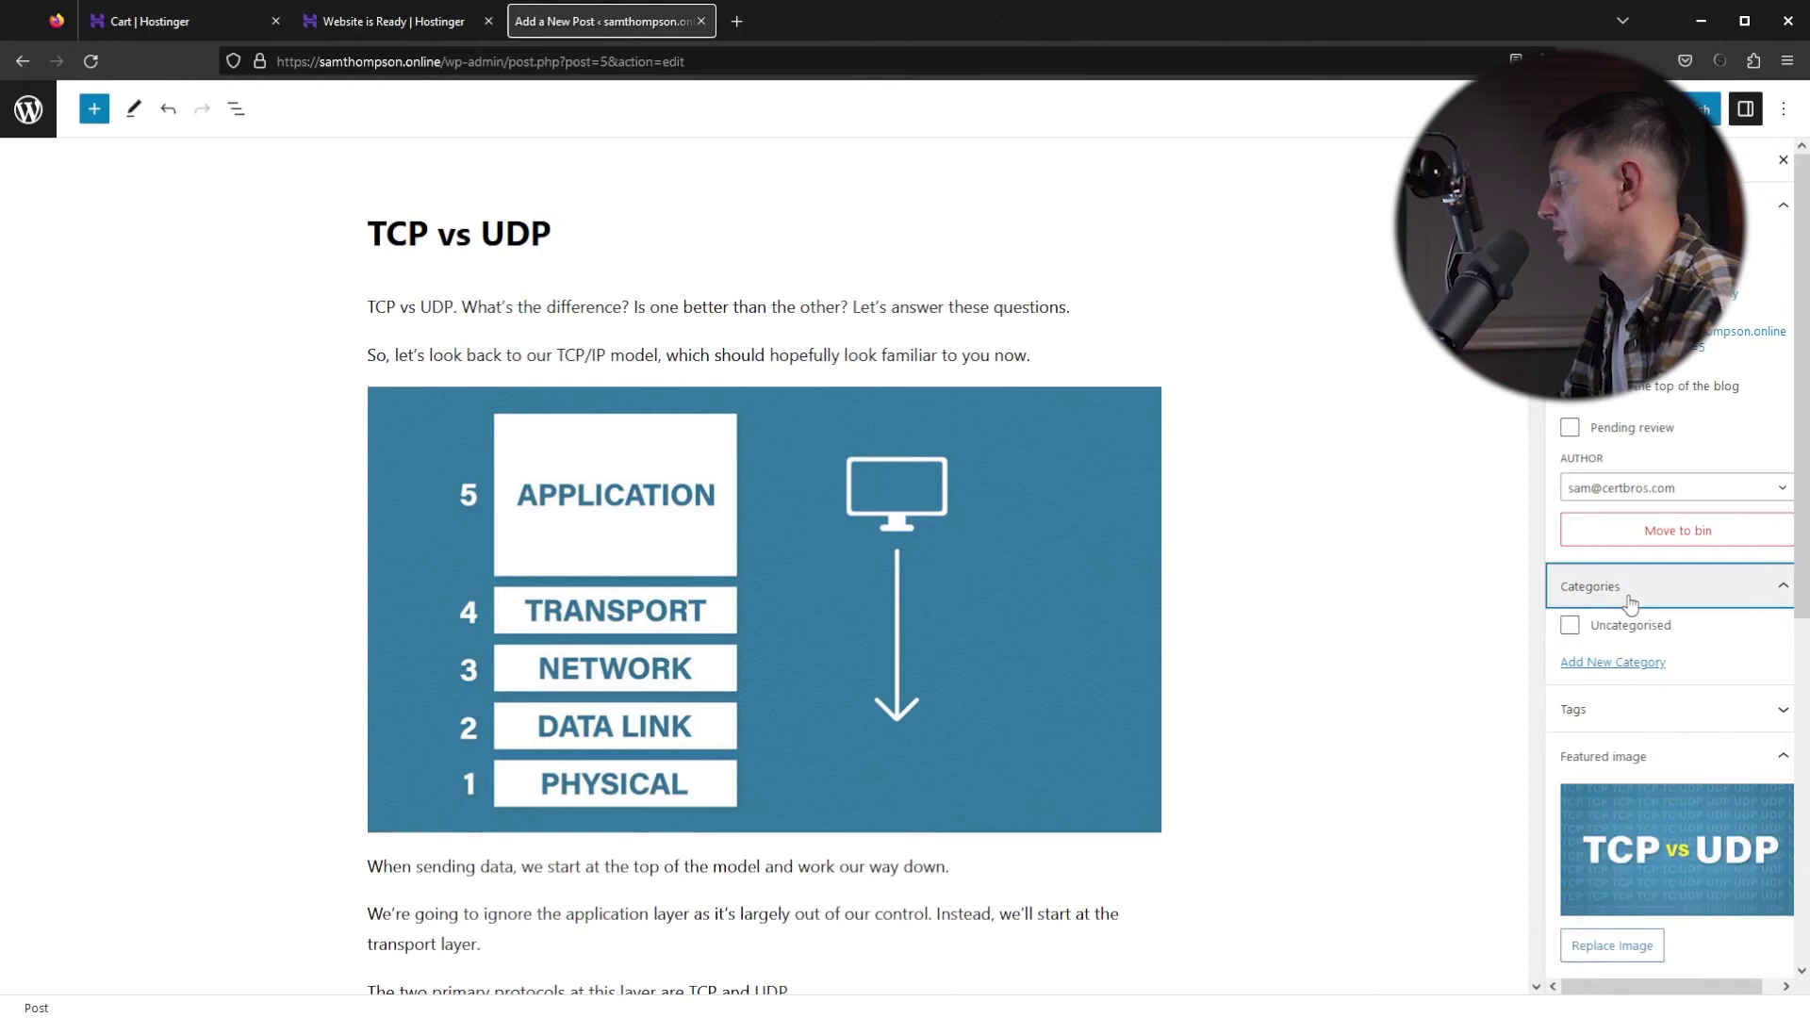
left_click(1611, 662)
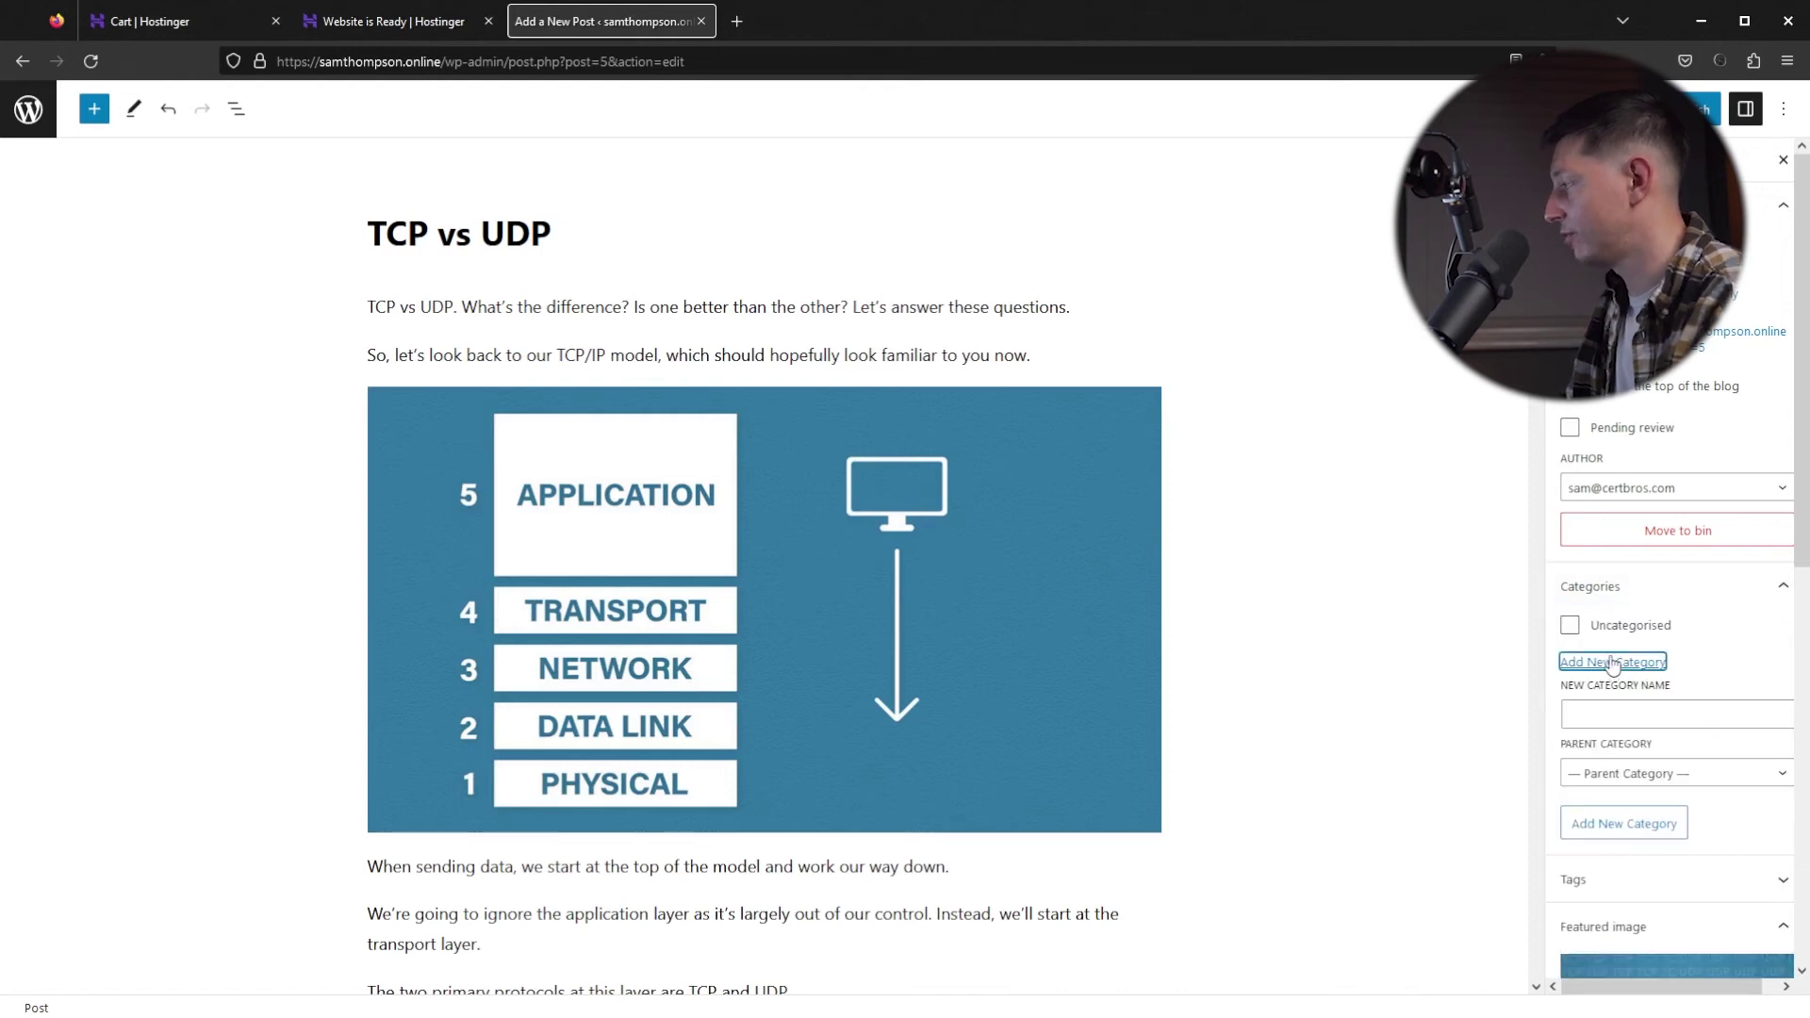
left_click(1625, 713)
type("Networking")
left_click(1635, 834)
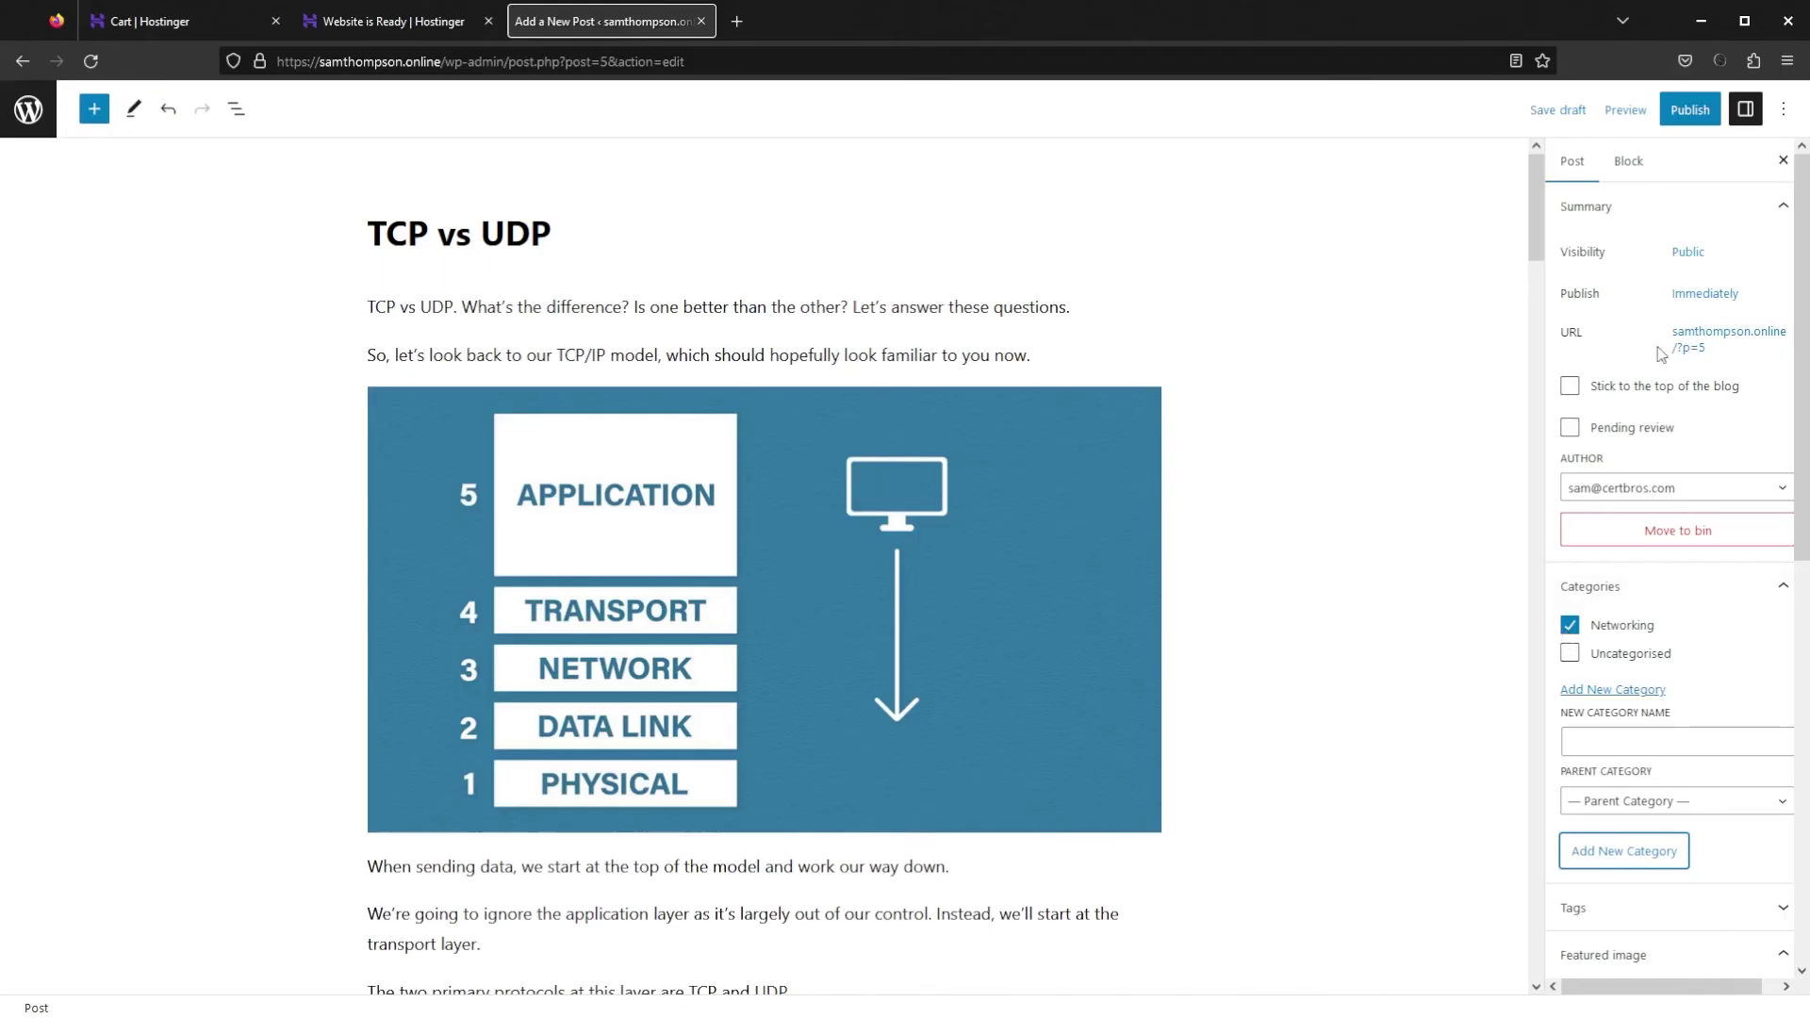
Step: Publish the TCP vs UDP post and move the default Hello world! post to the bin
left_click(1695, 122)
left_click(1673, 113)
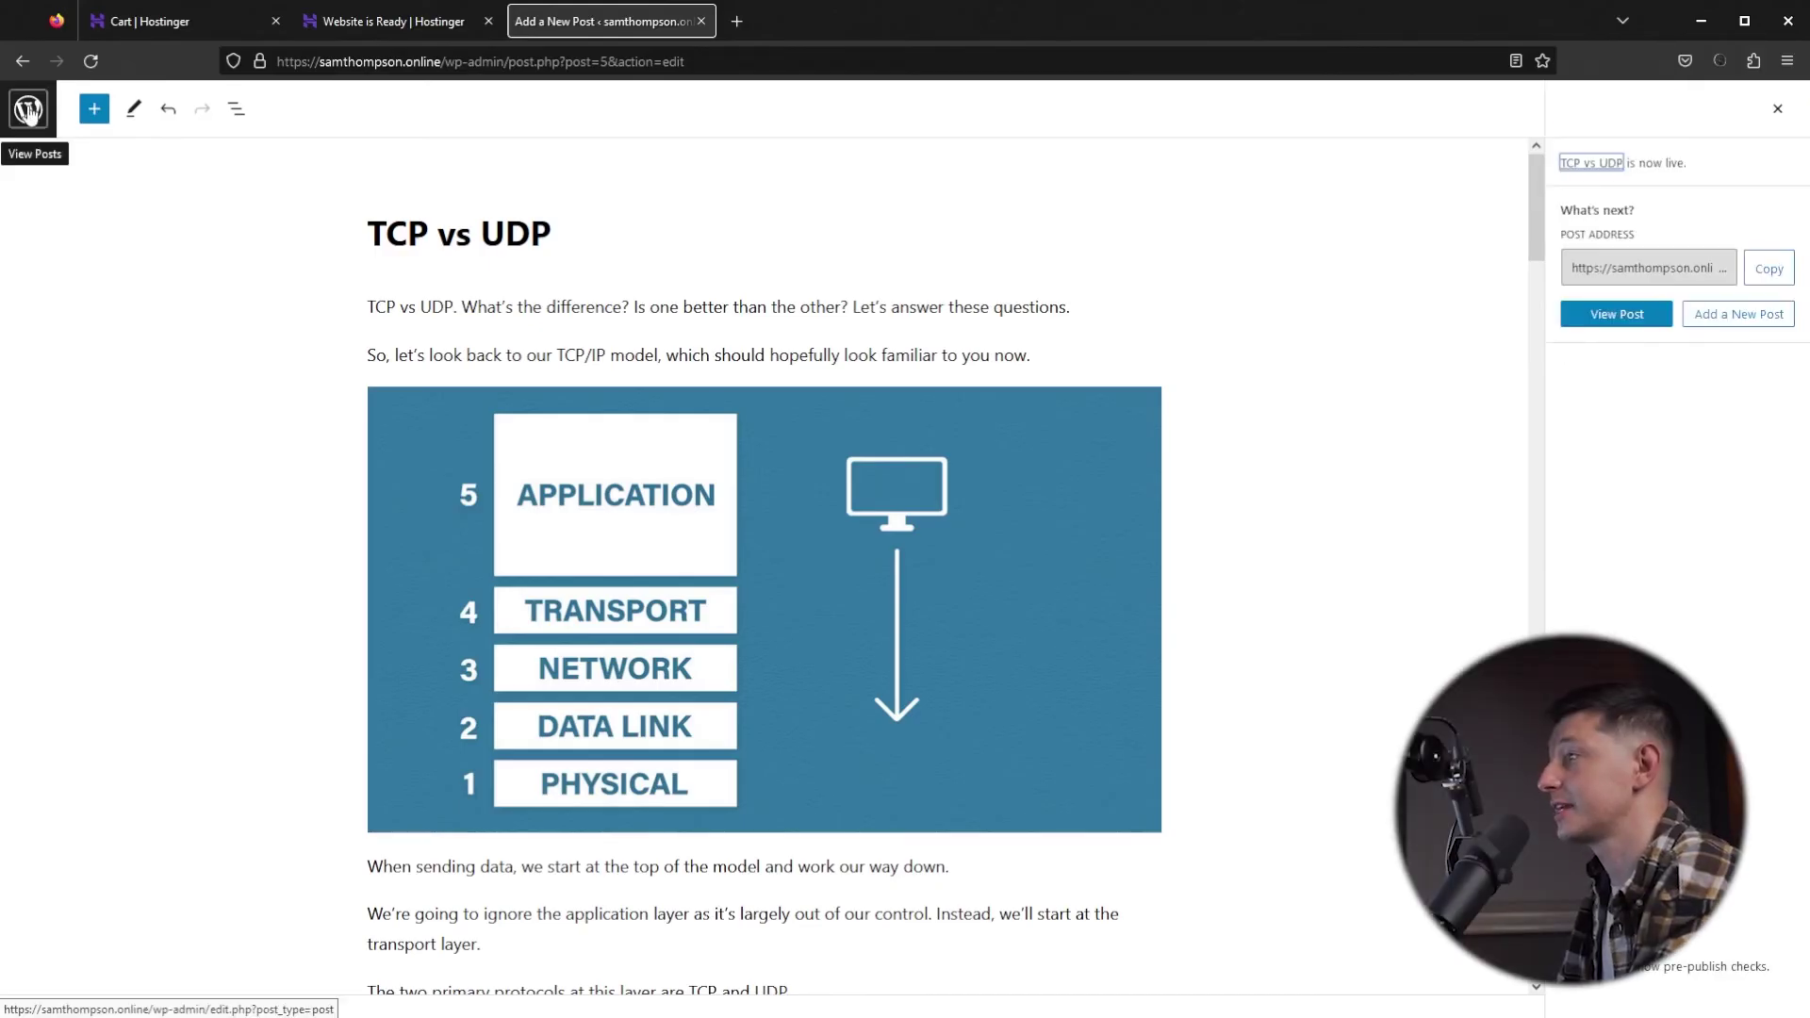
left_click(29, 111)
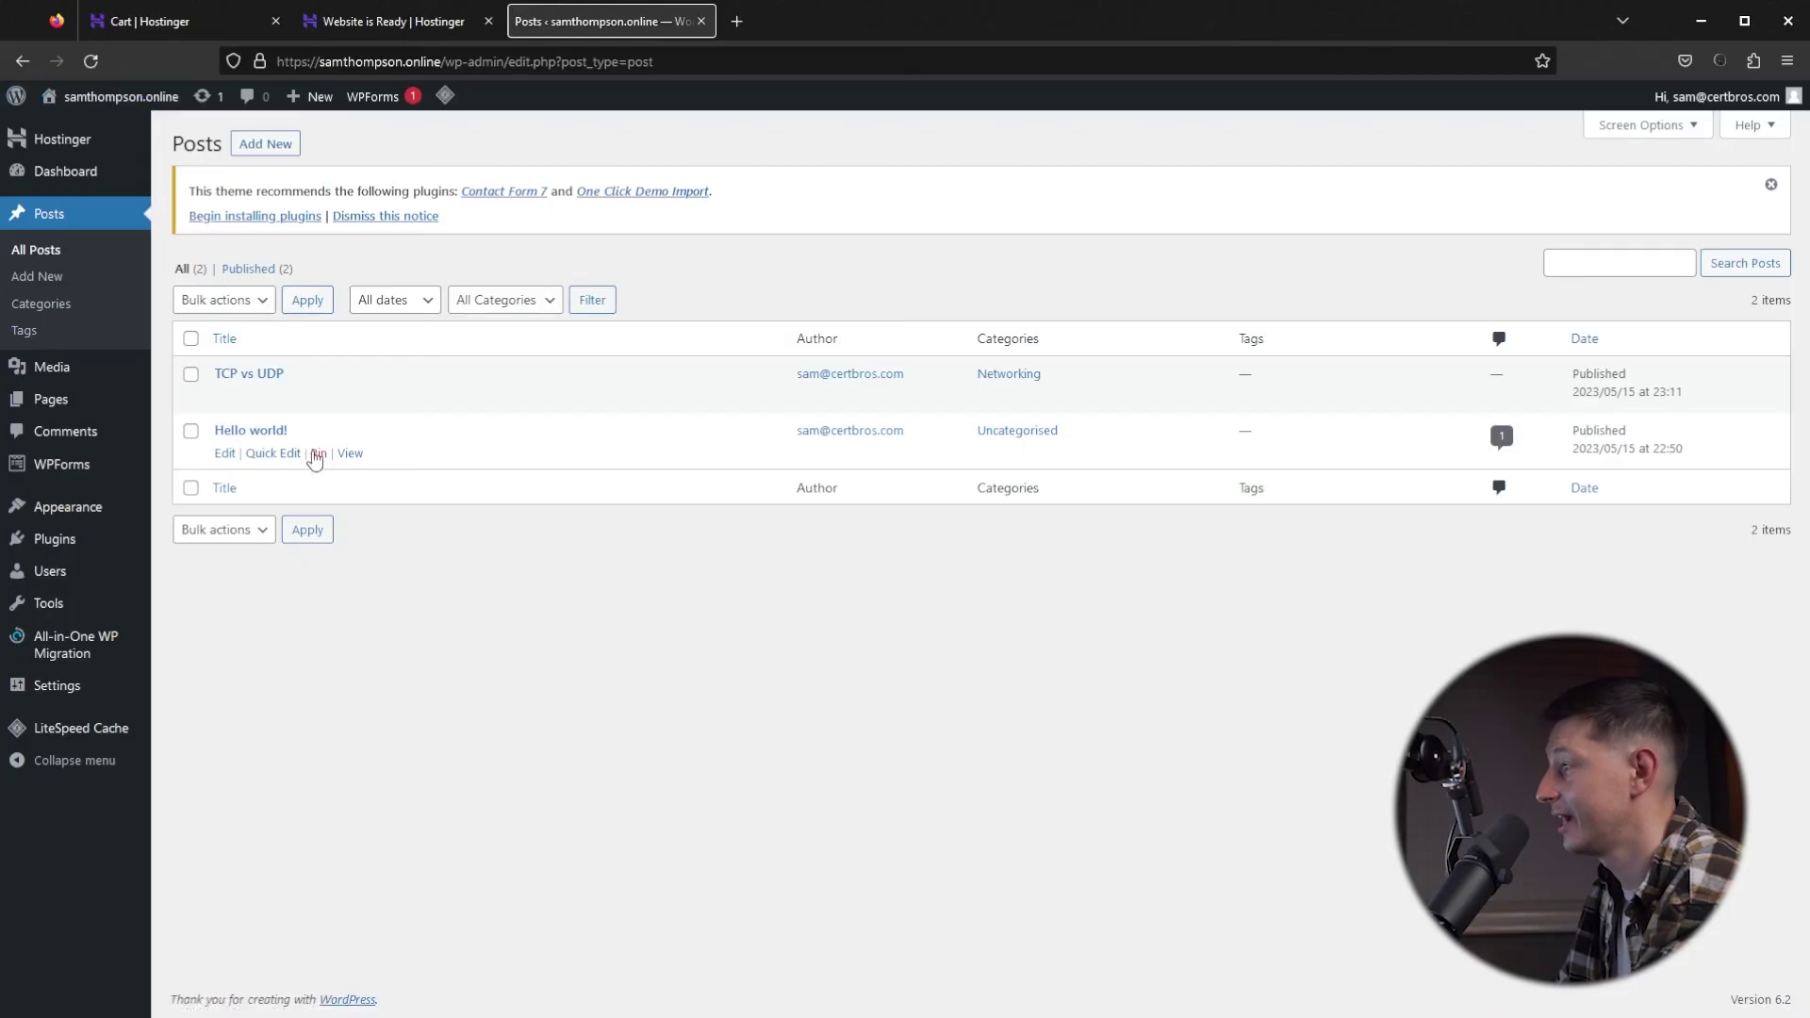
left_click(316, 453)
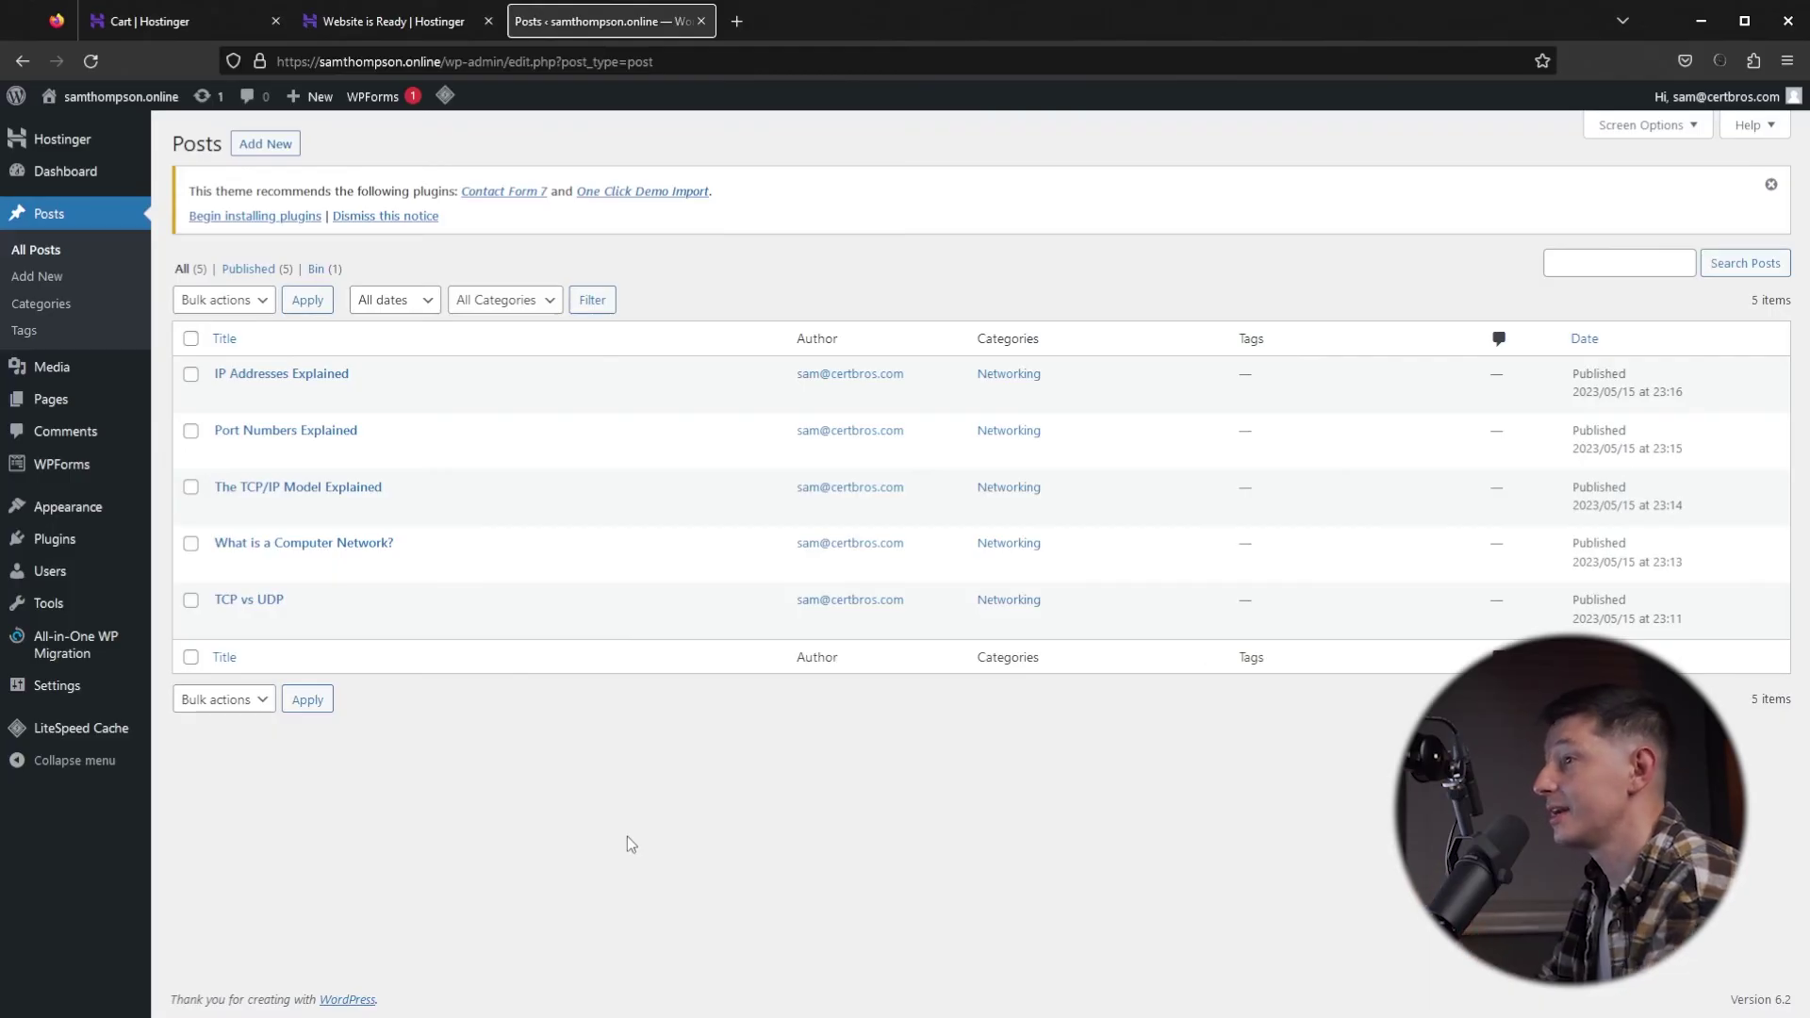
Step: Review how the published posts appear on the live site's homepage and return to the WordPress admin
left_click(137, 98)
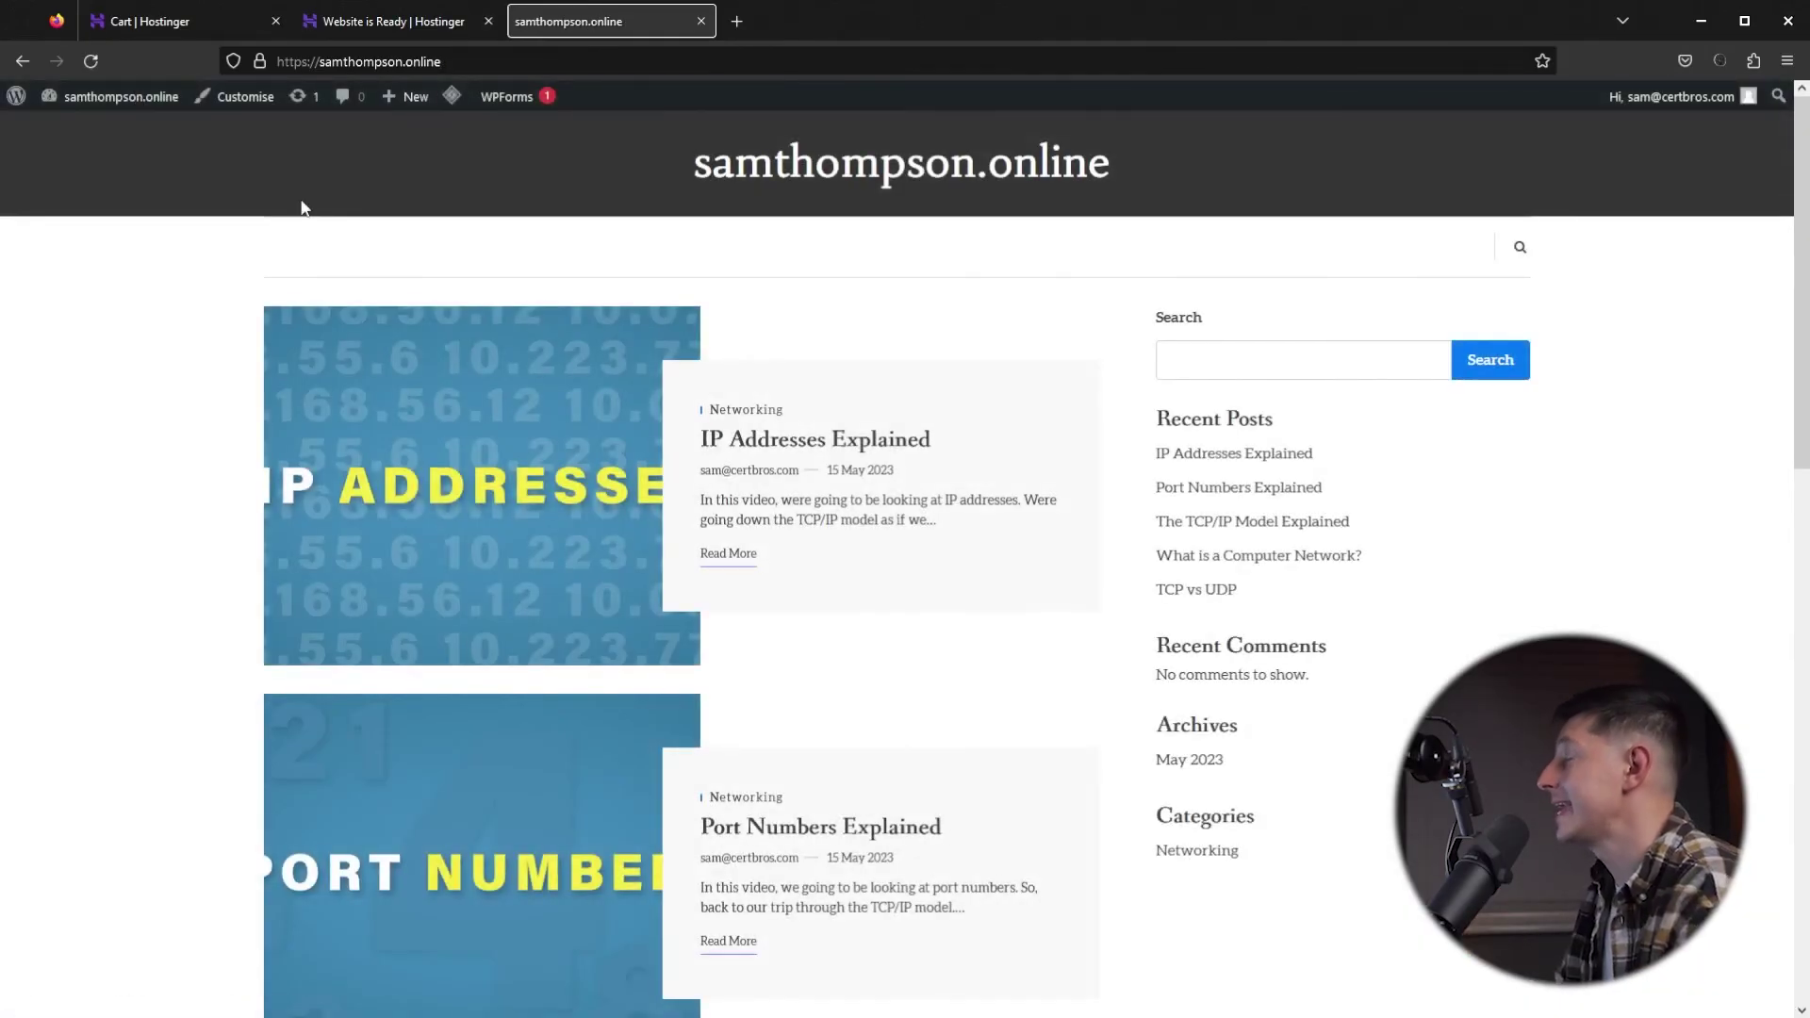
scroll(301, 207, "down", 5)
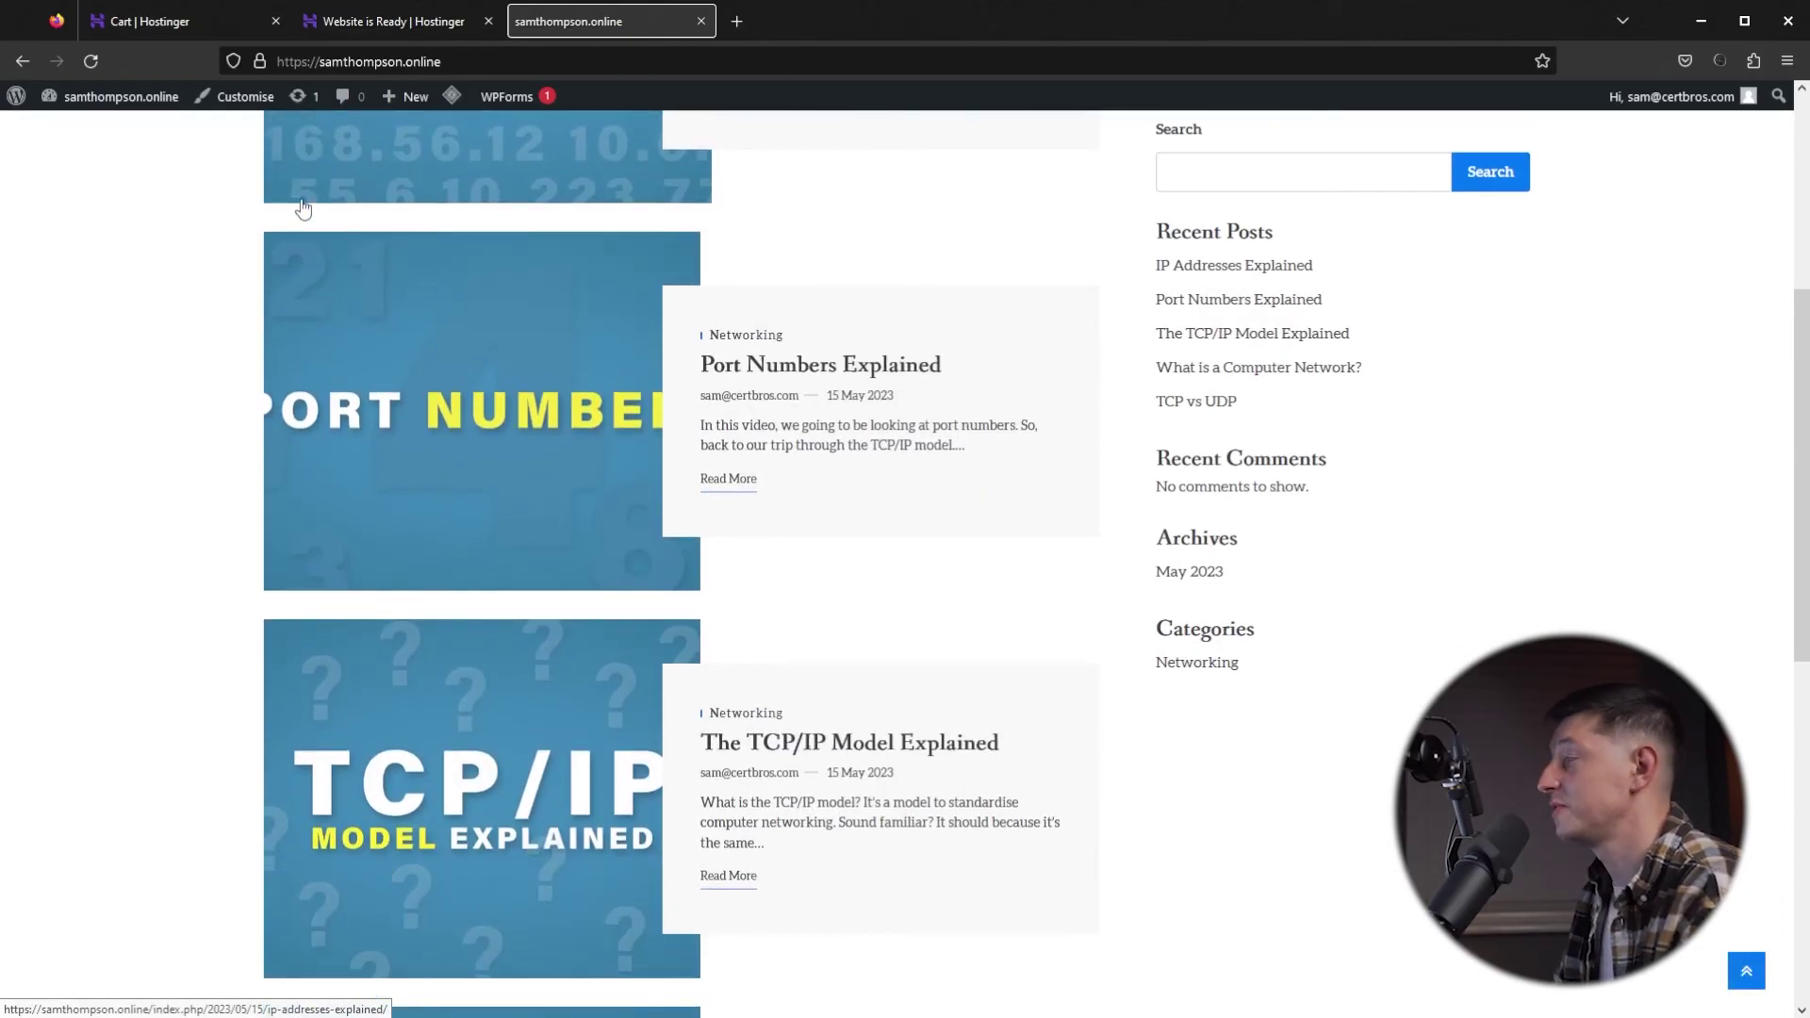
mouse_move(18, 102)
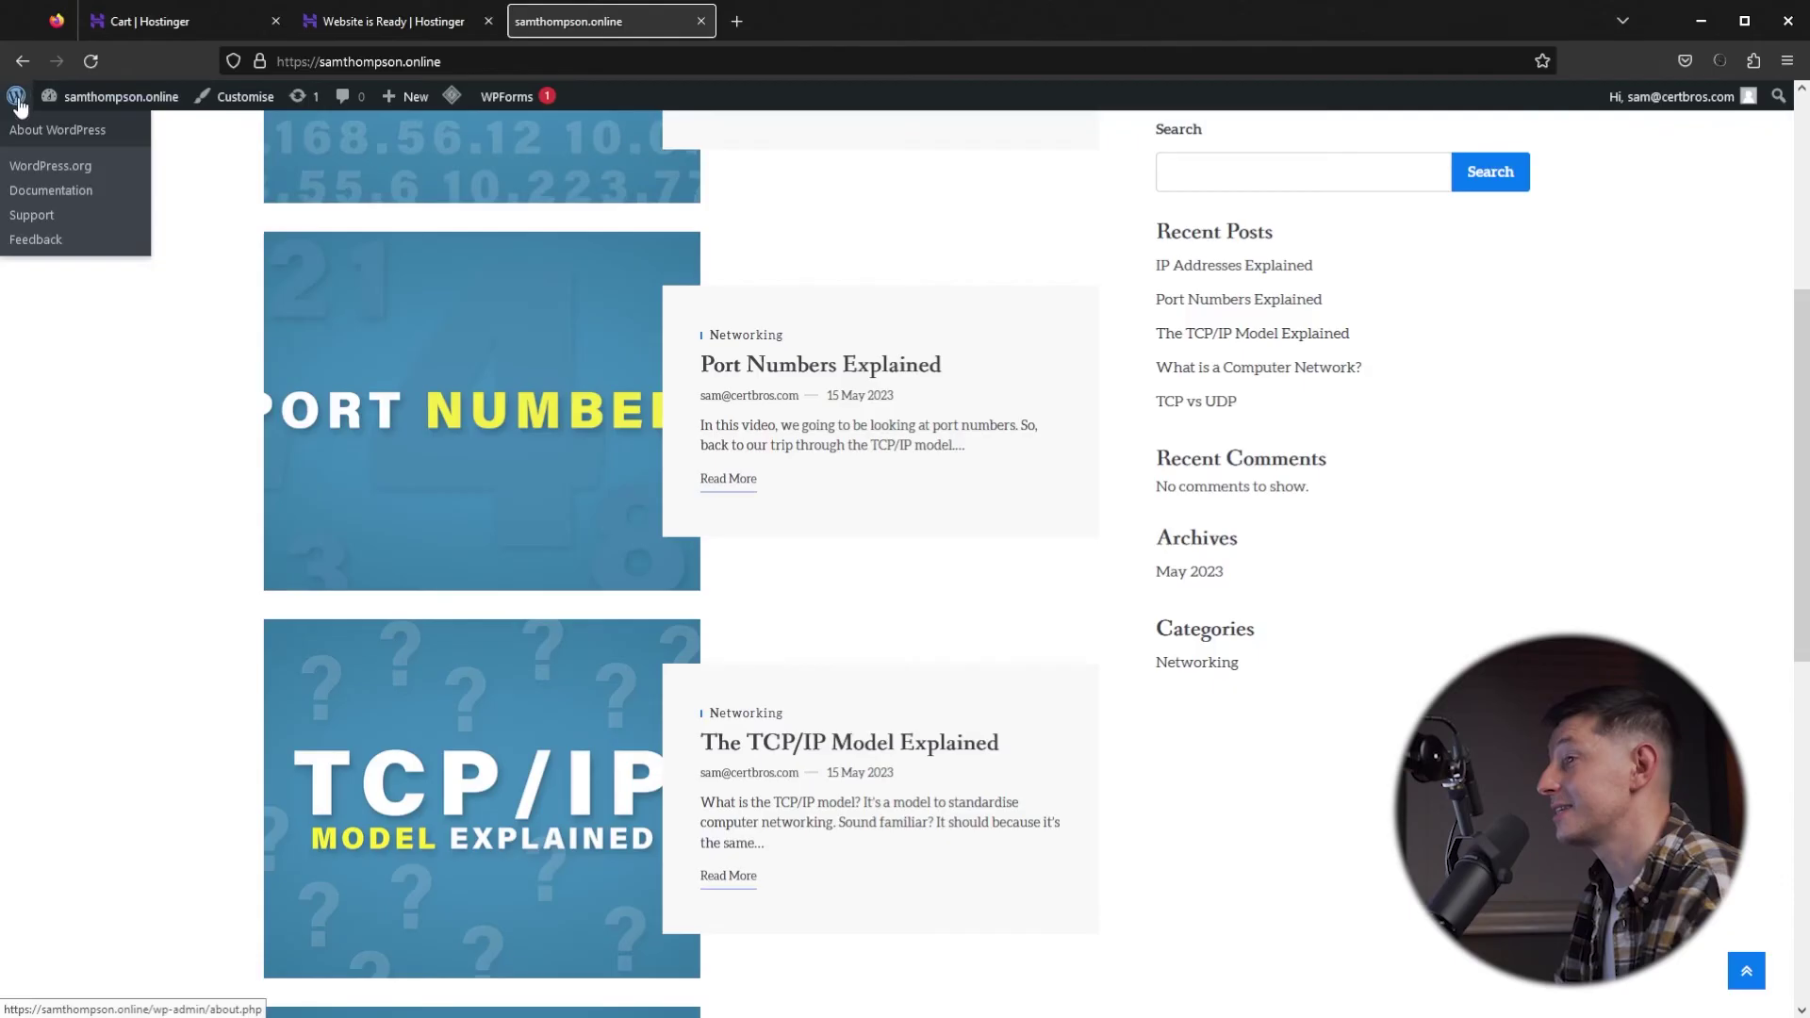
left_click(18, 104)
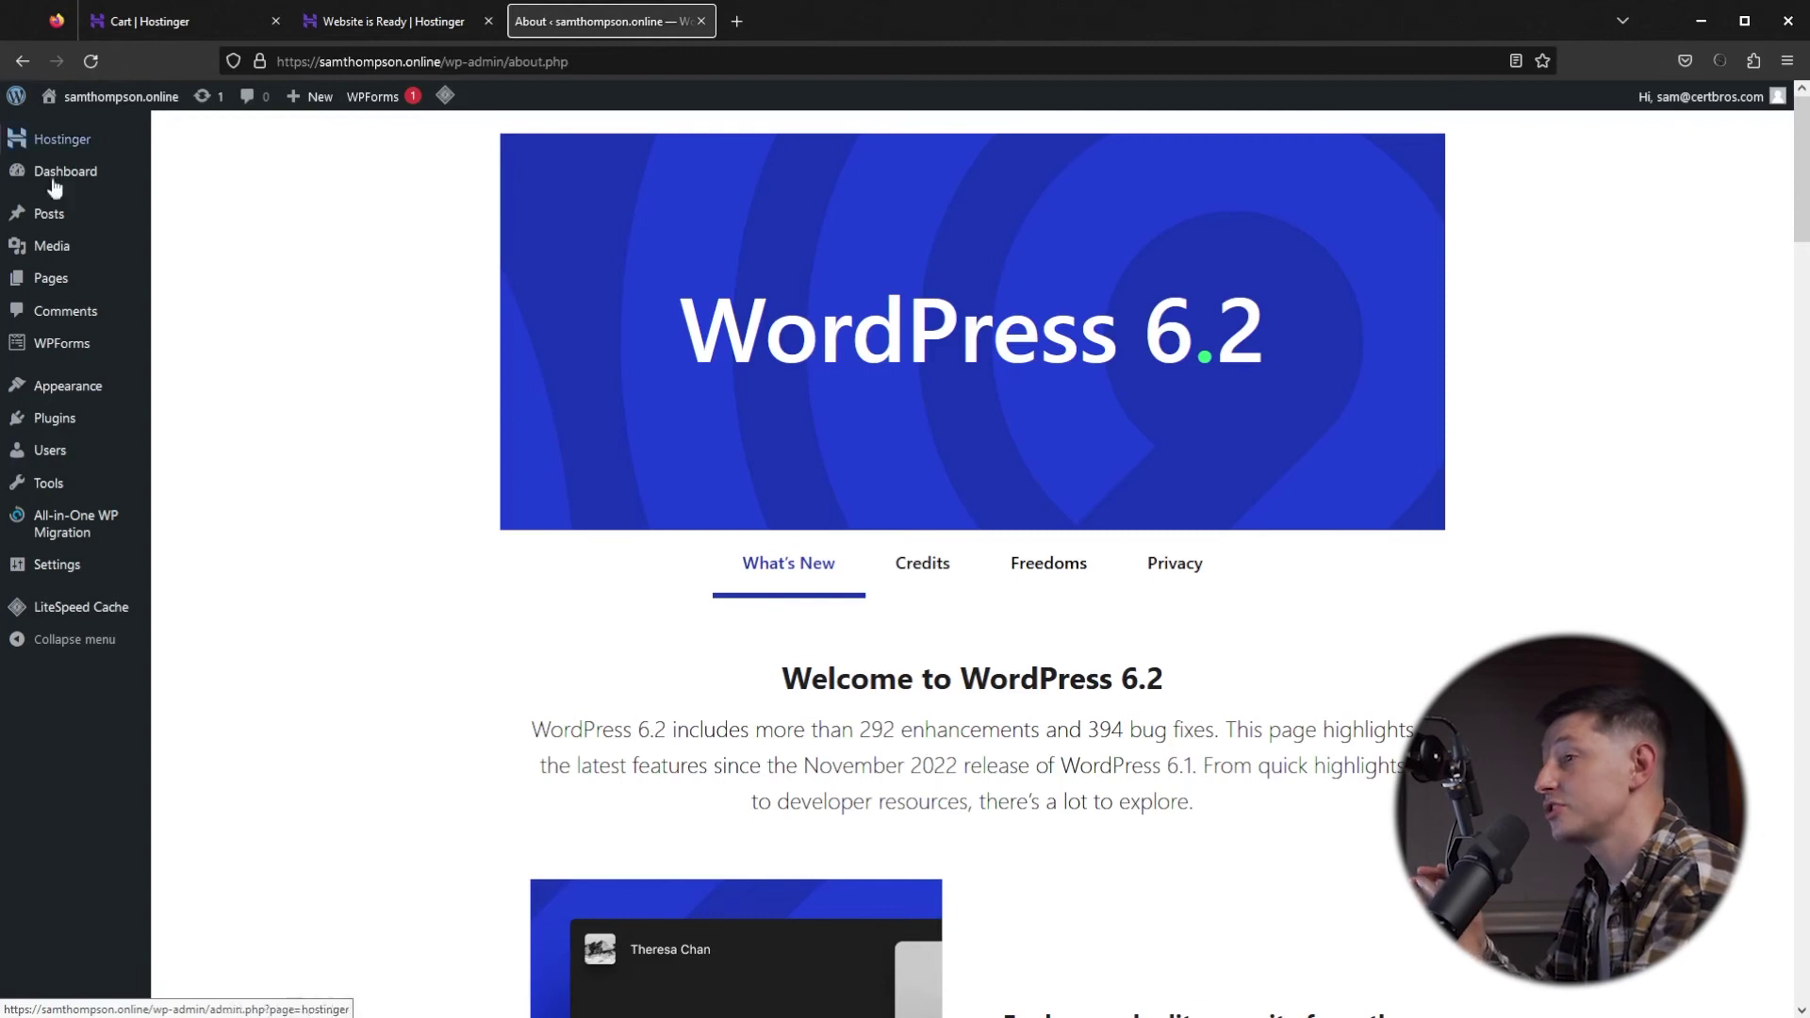
Step: Find the Wordfence Security plugin by searching for "wordfence" among new plugins, install it and activate it
left_click(57, 419)
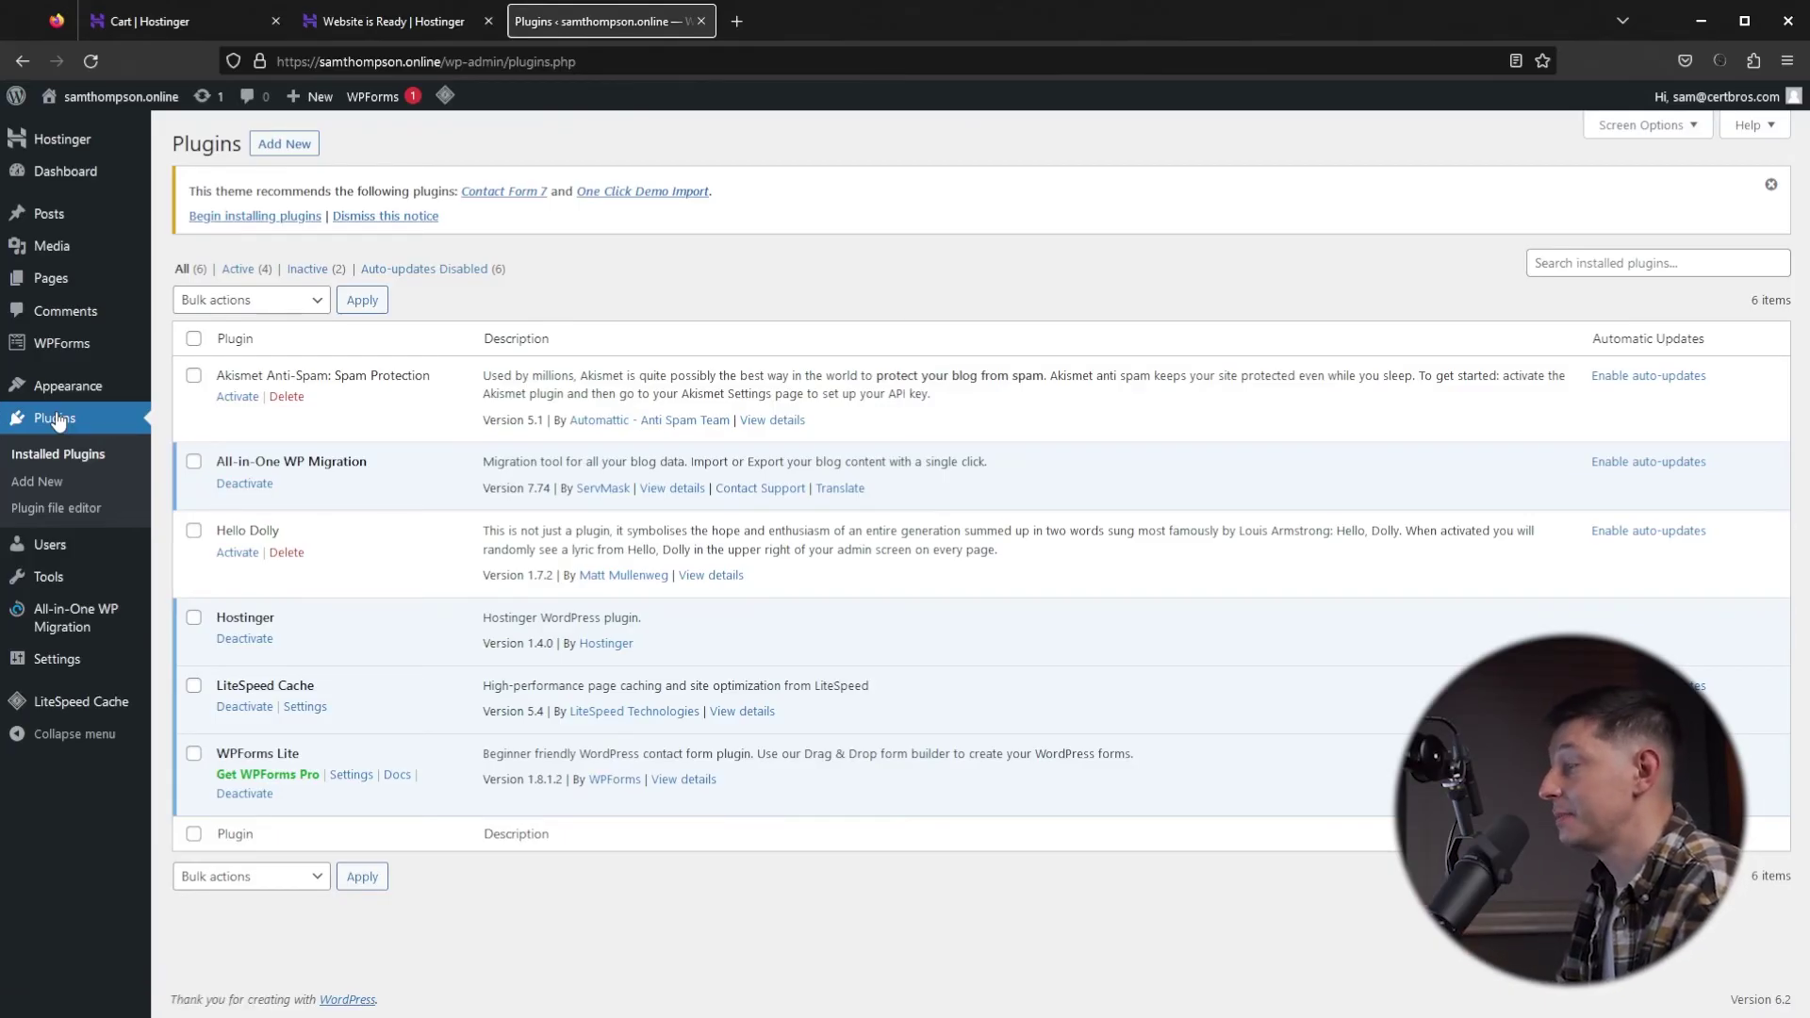
left_click(290, 151)
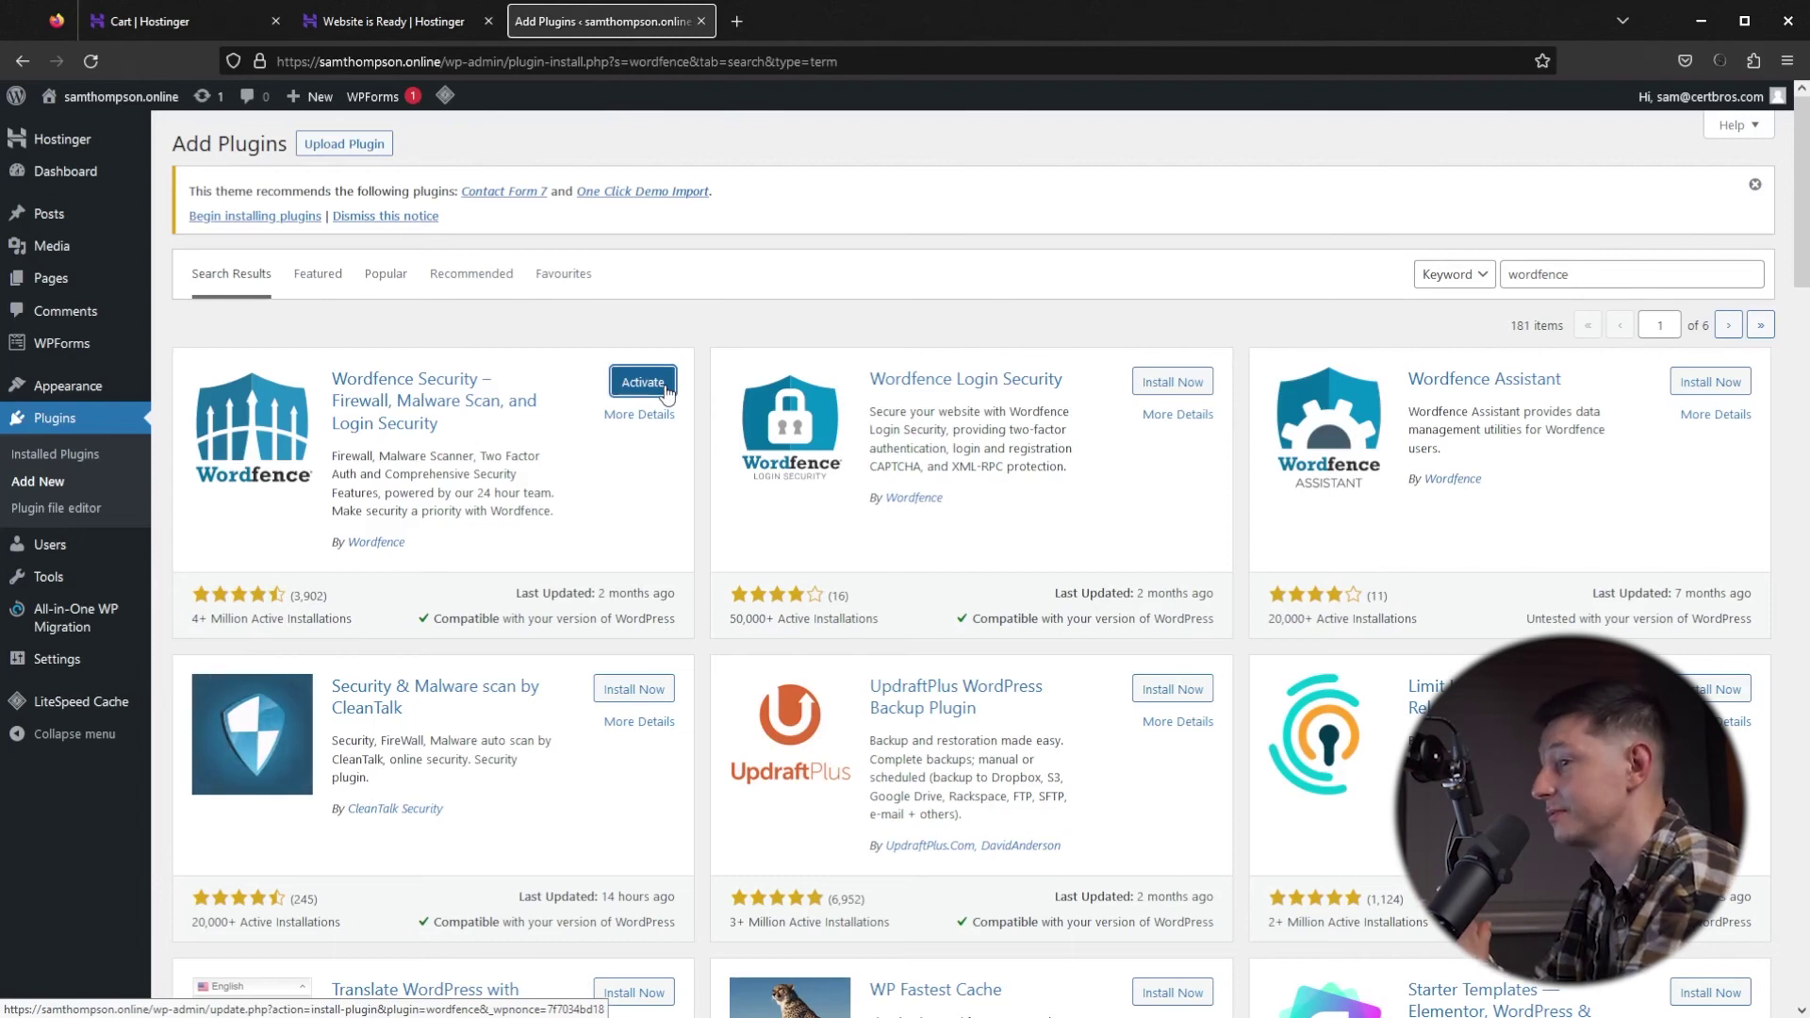
left_click(666, 392)
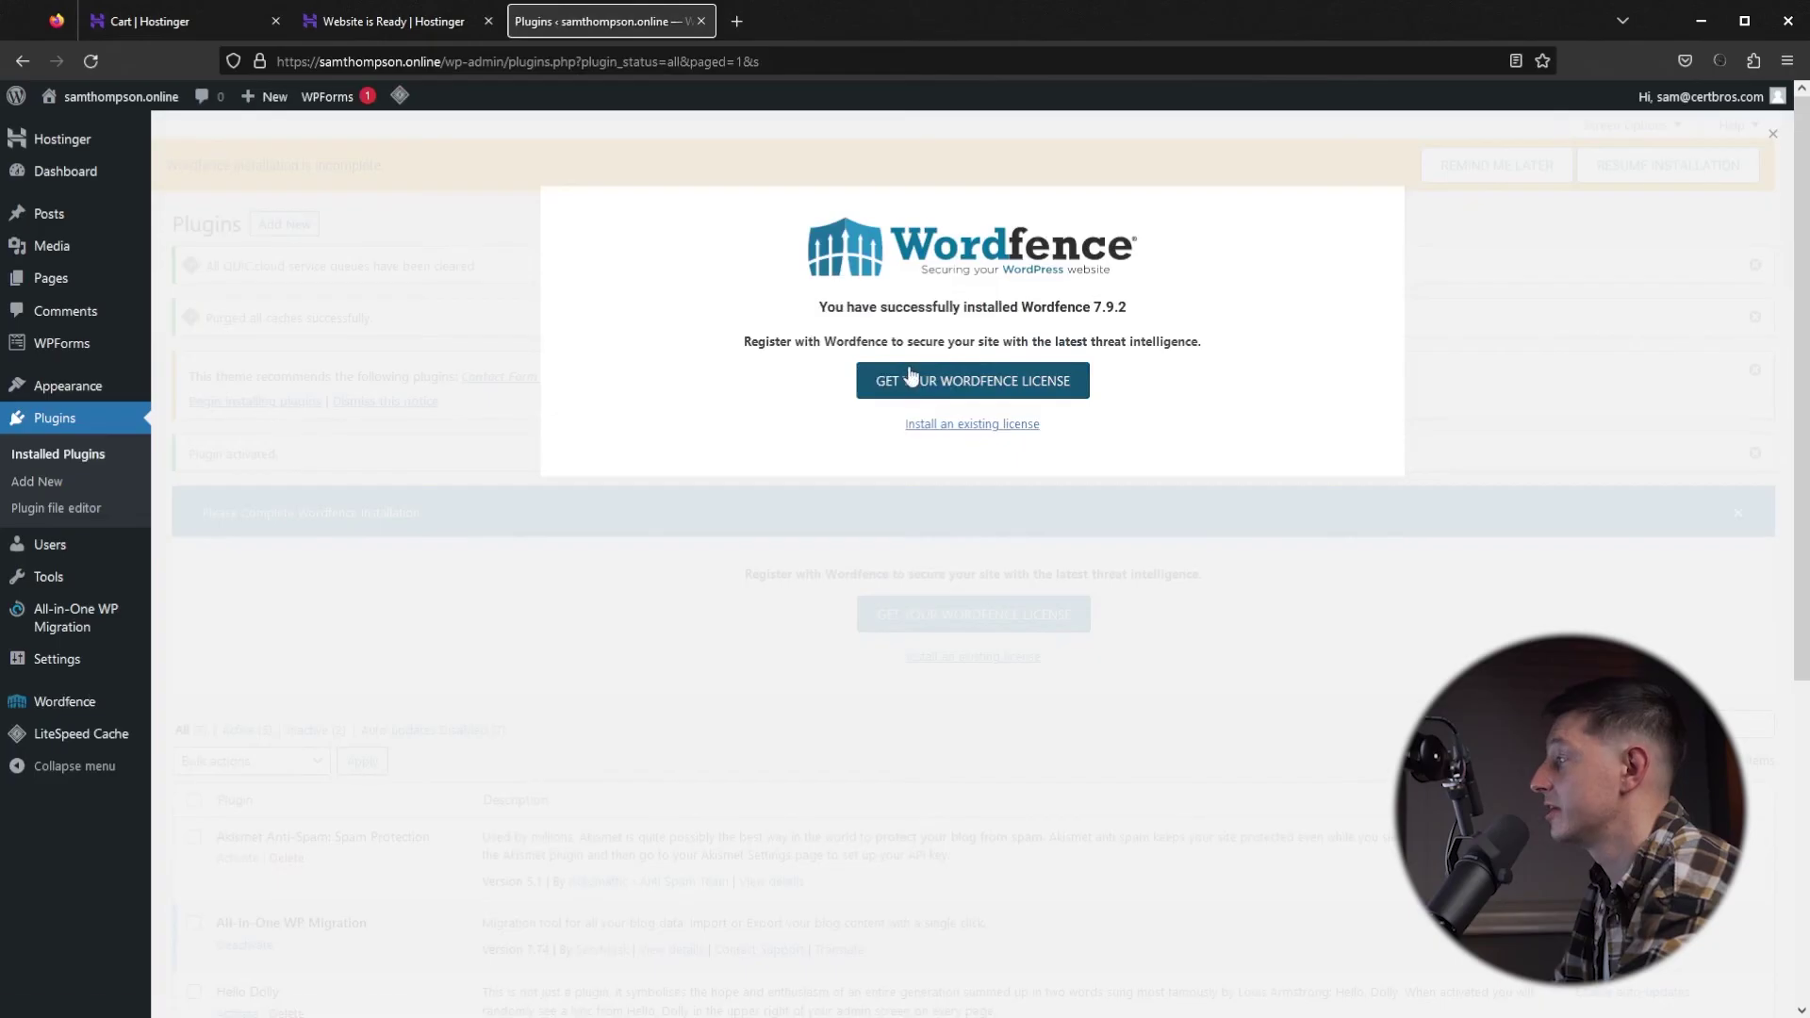
Step: Request a free Wordfence license, accepting the 30-day wait for protection from new threats
left_click(938, 379)
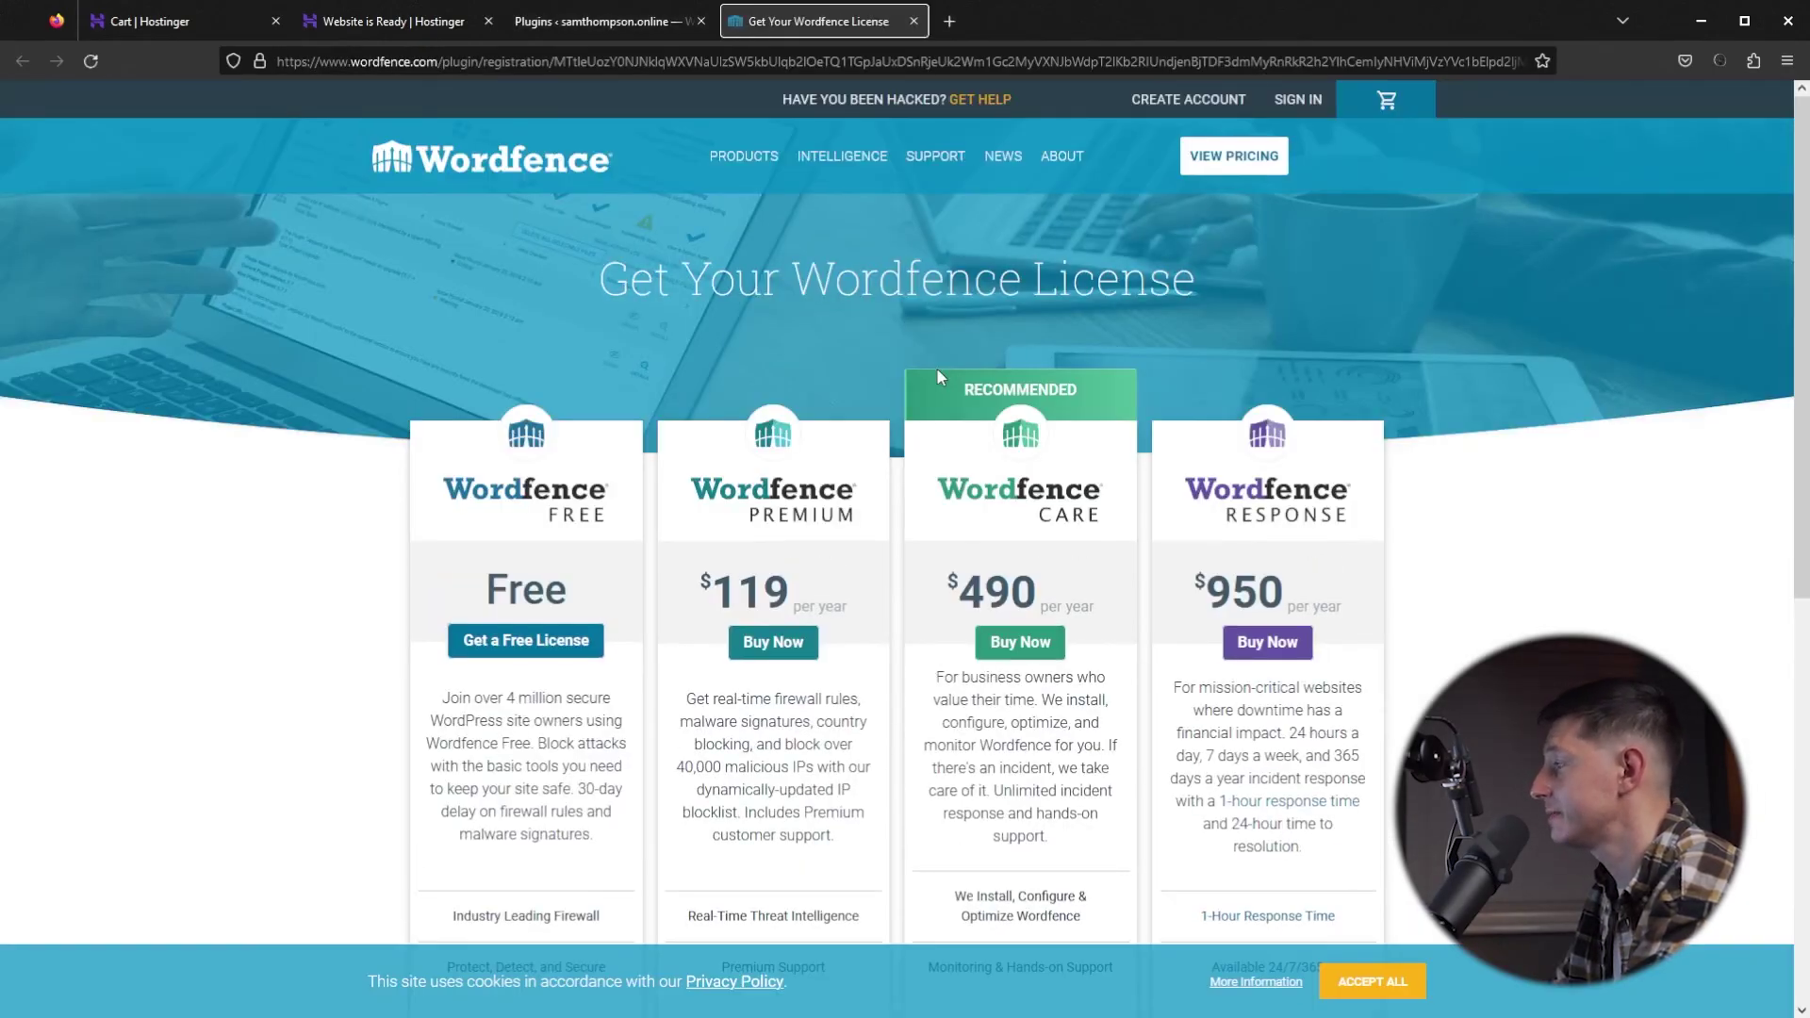
left_click(554, 638)
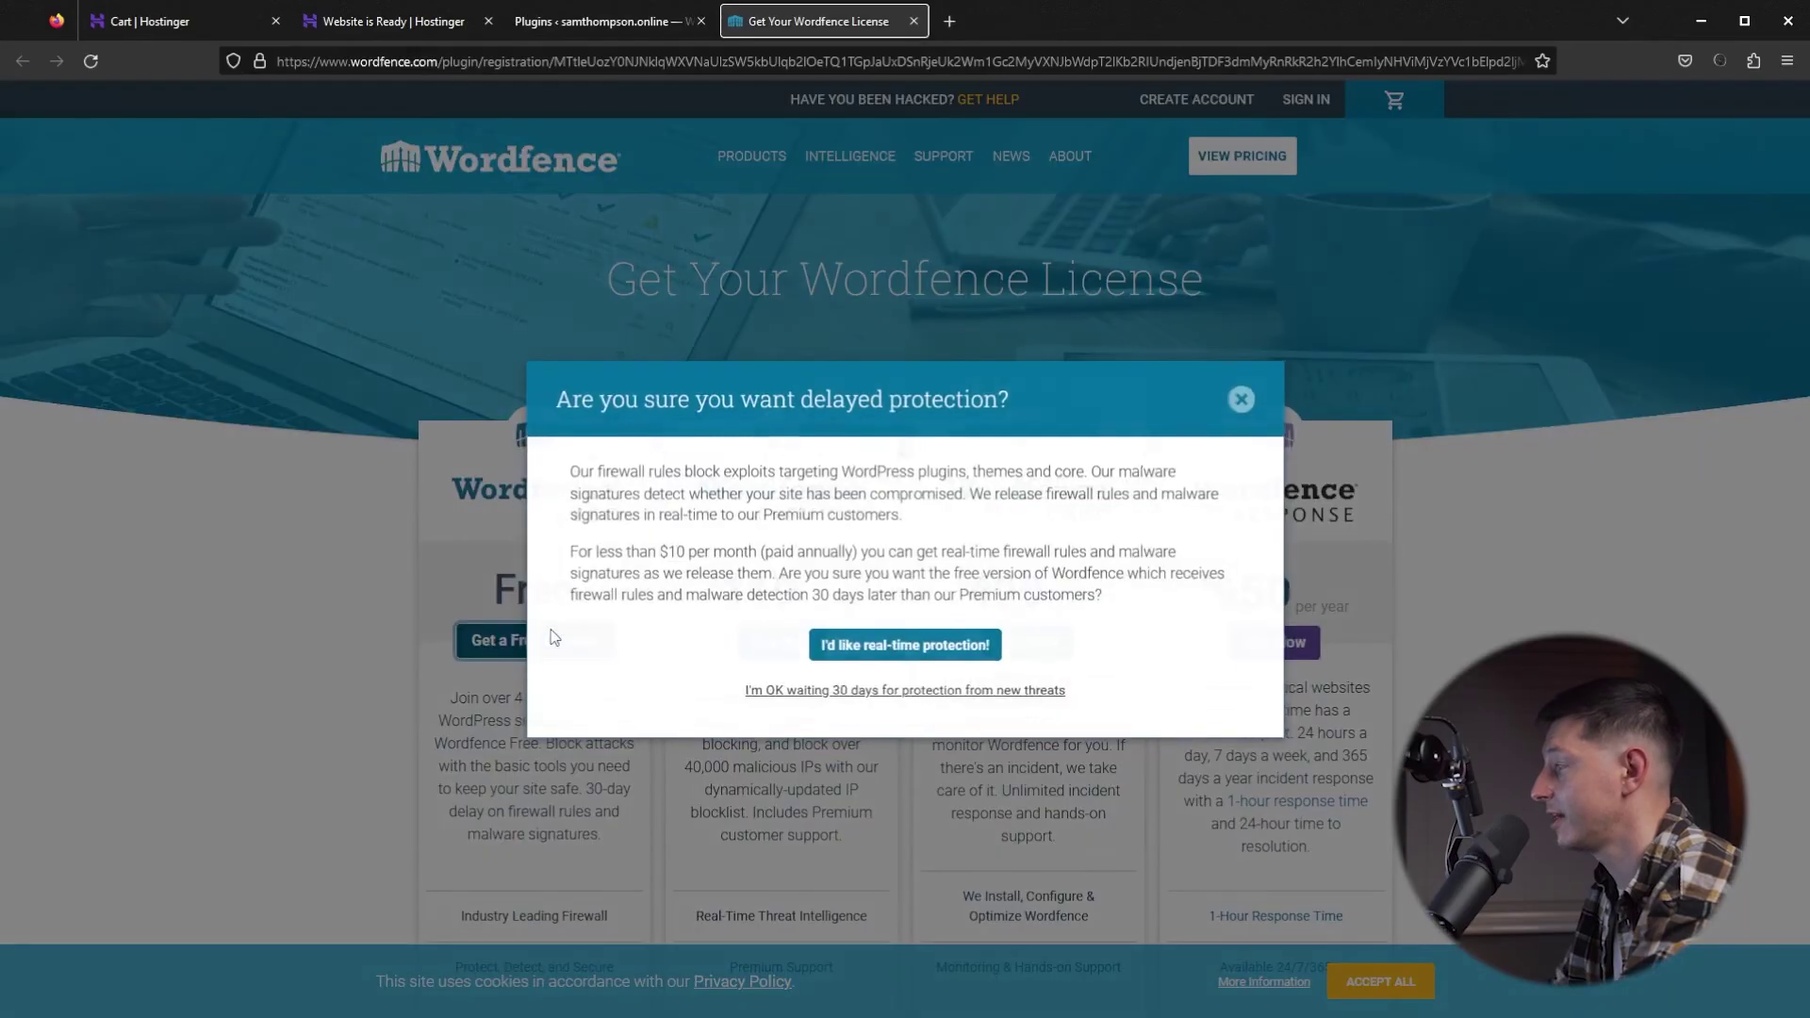
left_click(889, 690)
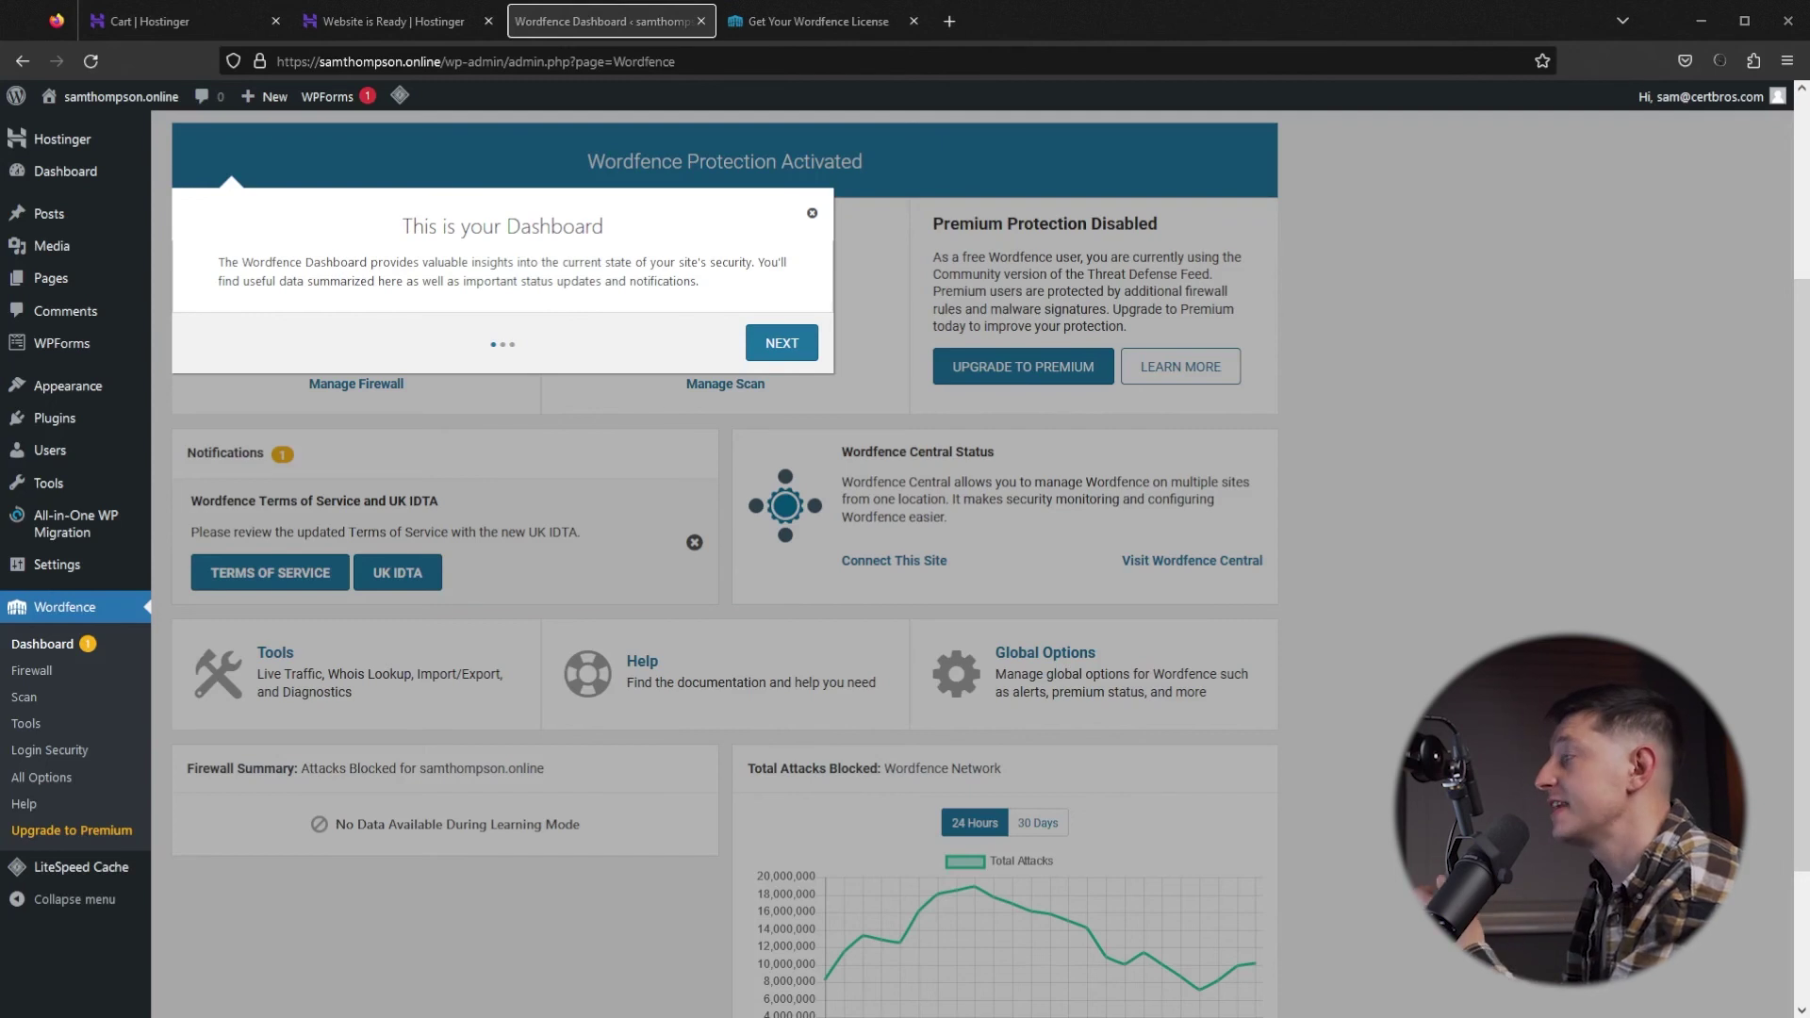
Step: Dismiss the Wordfence dashboard tour and open the two-factor authentication setup under Login Security, closing its introduction
left_click(812, 213)
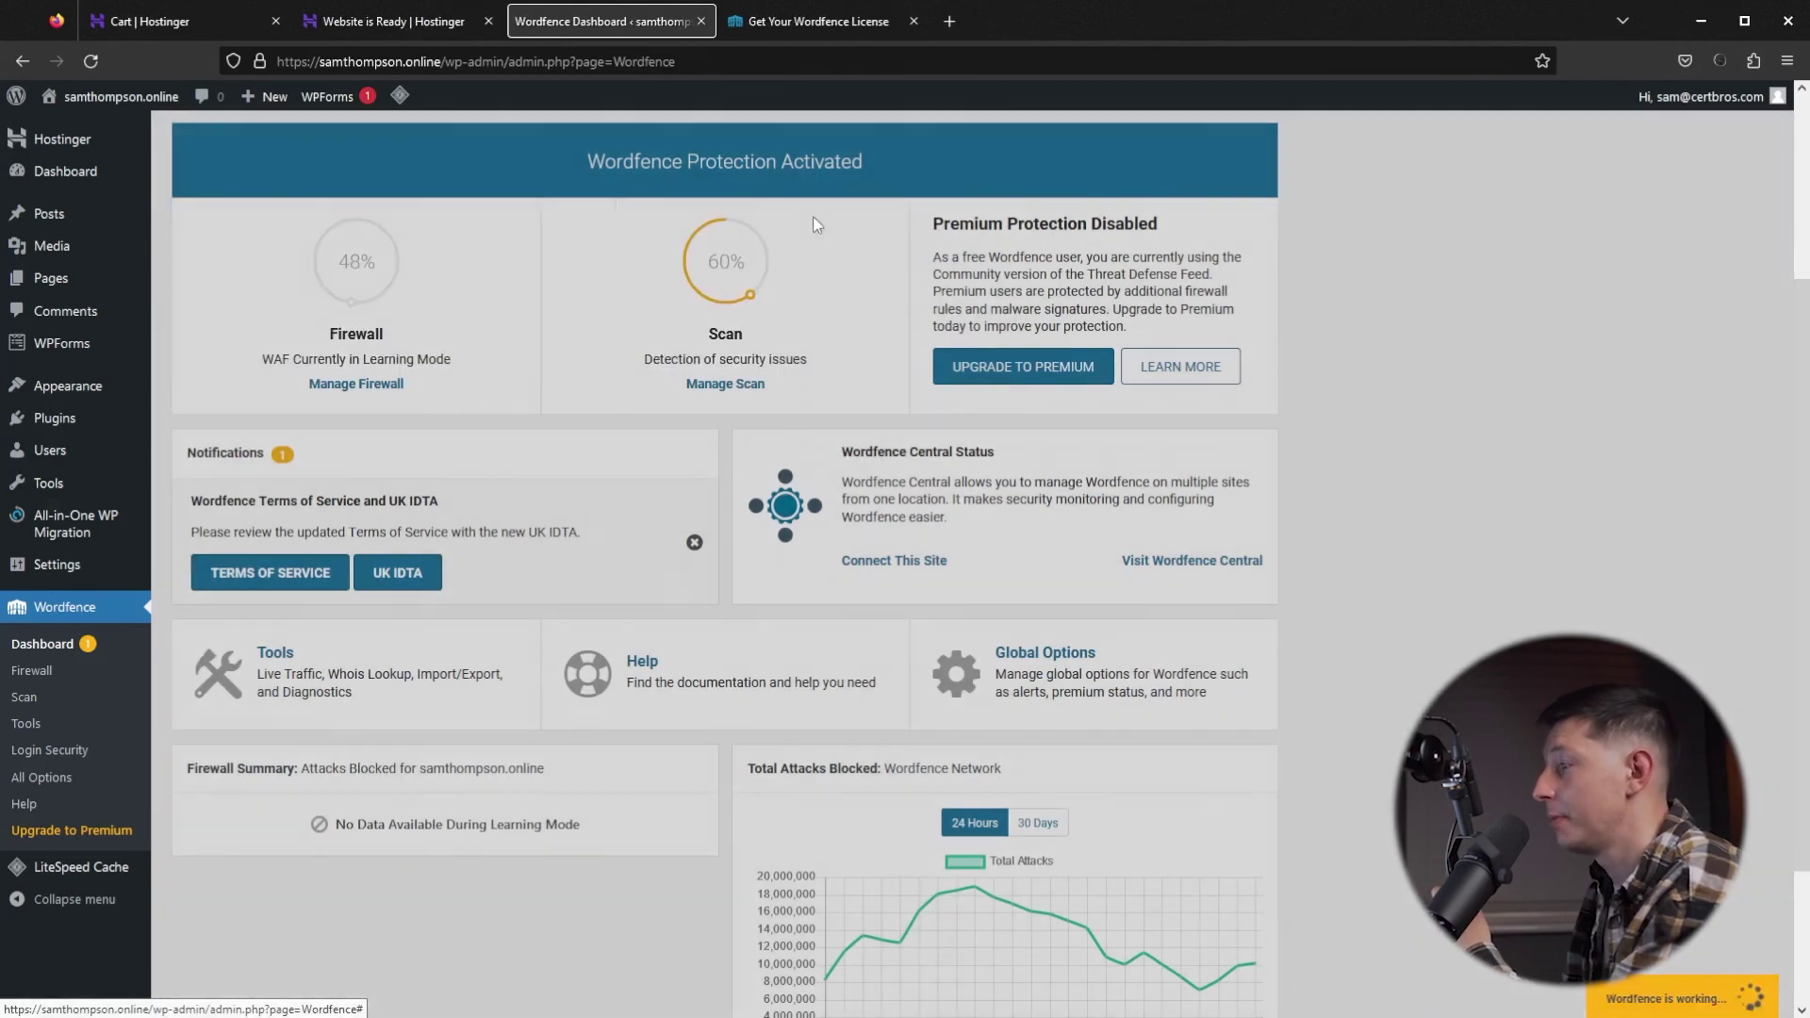
left_click(80, 752)
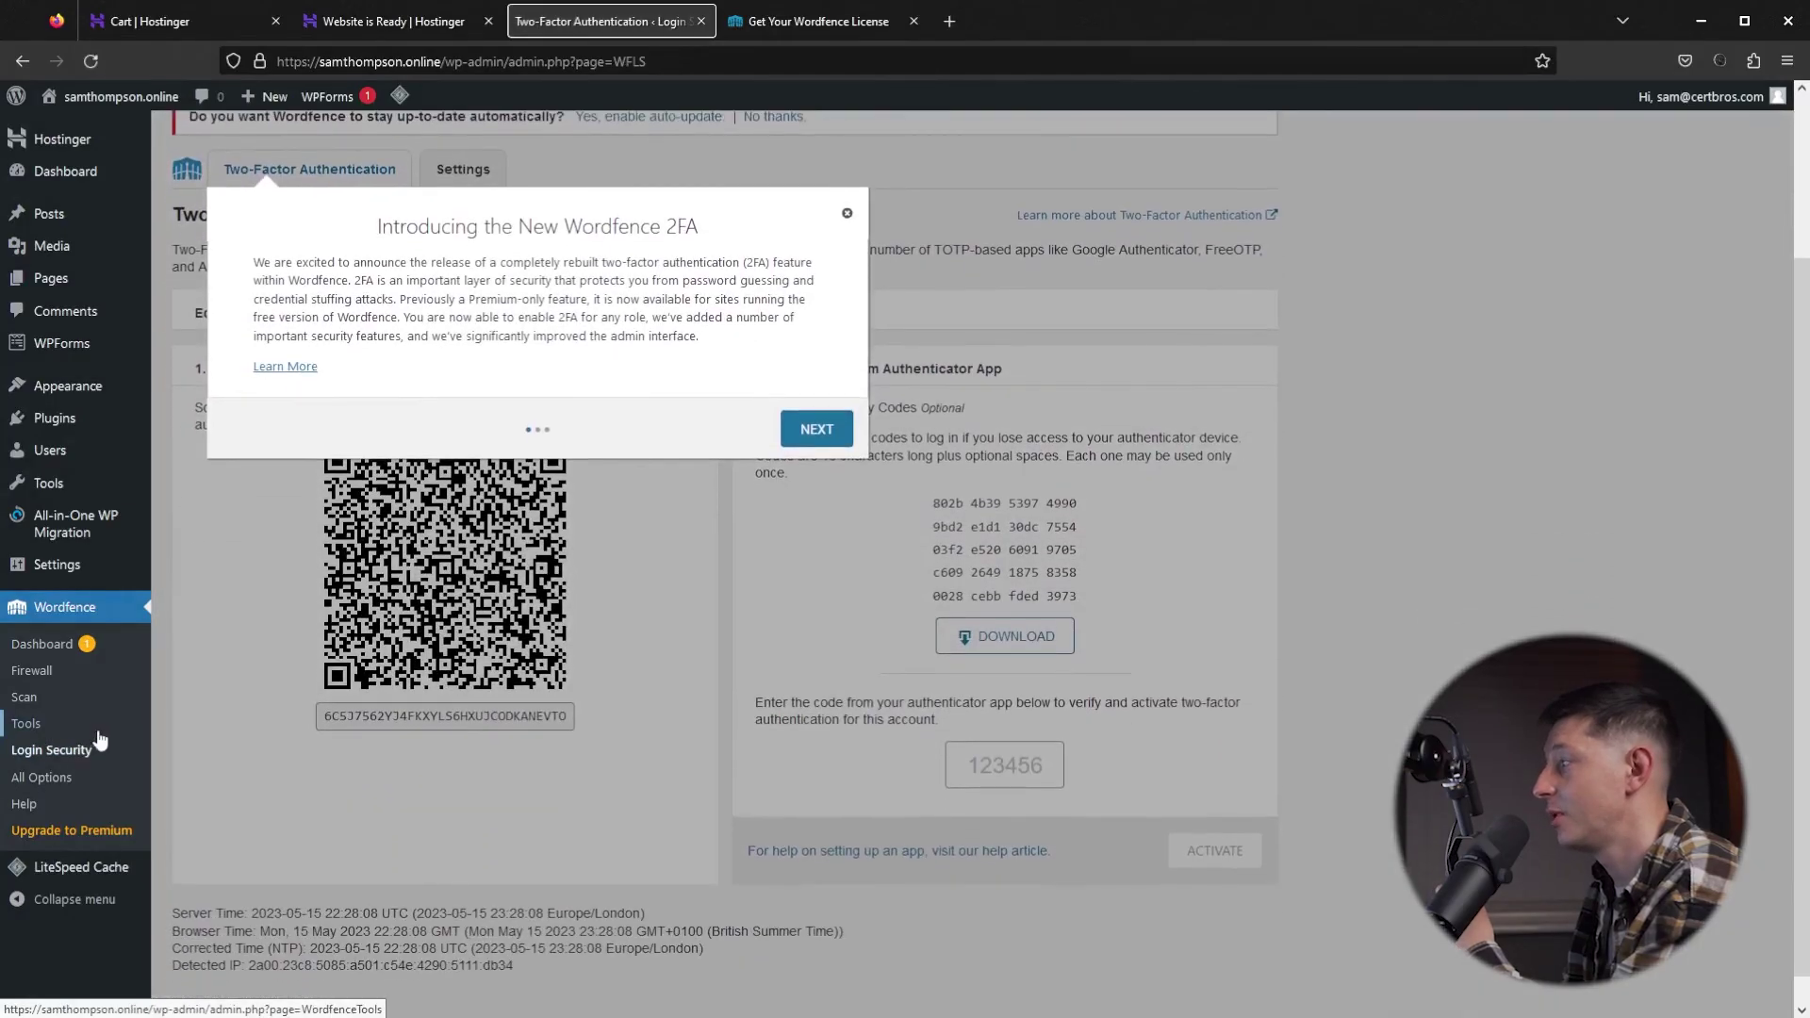
left_click(846, 213)
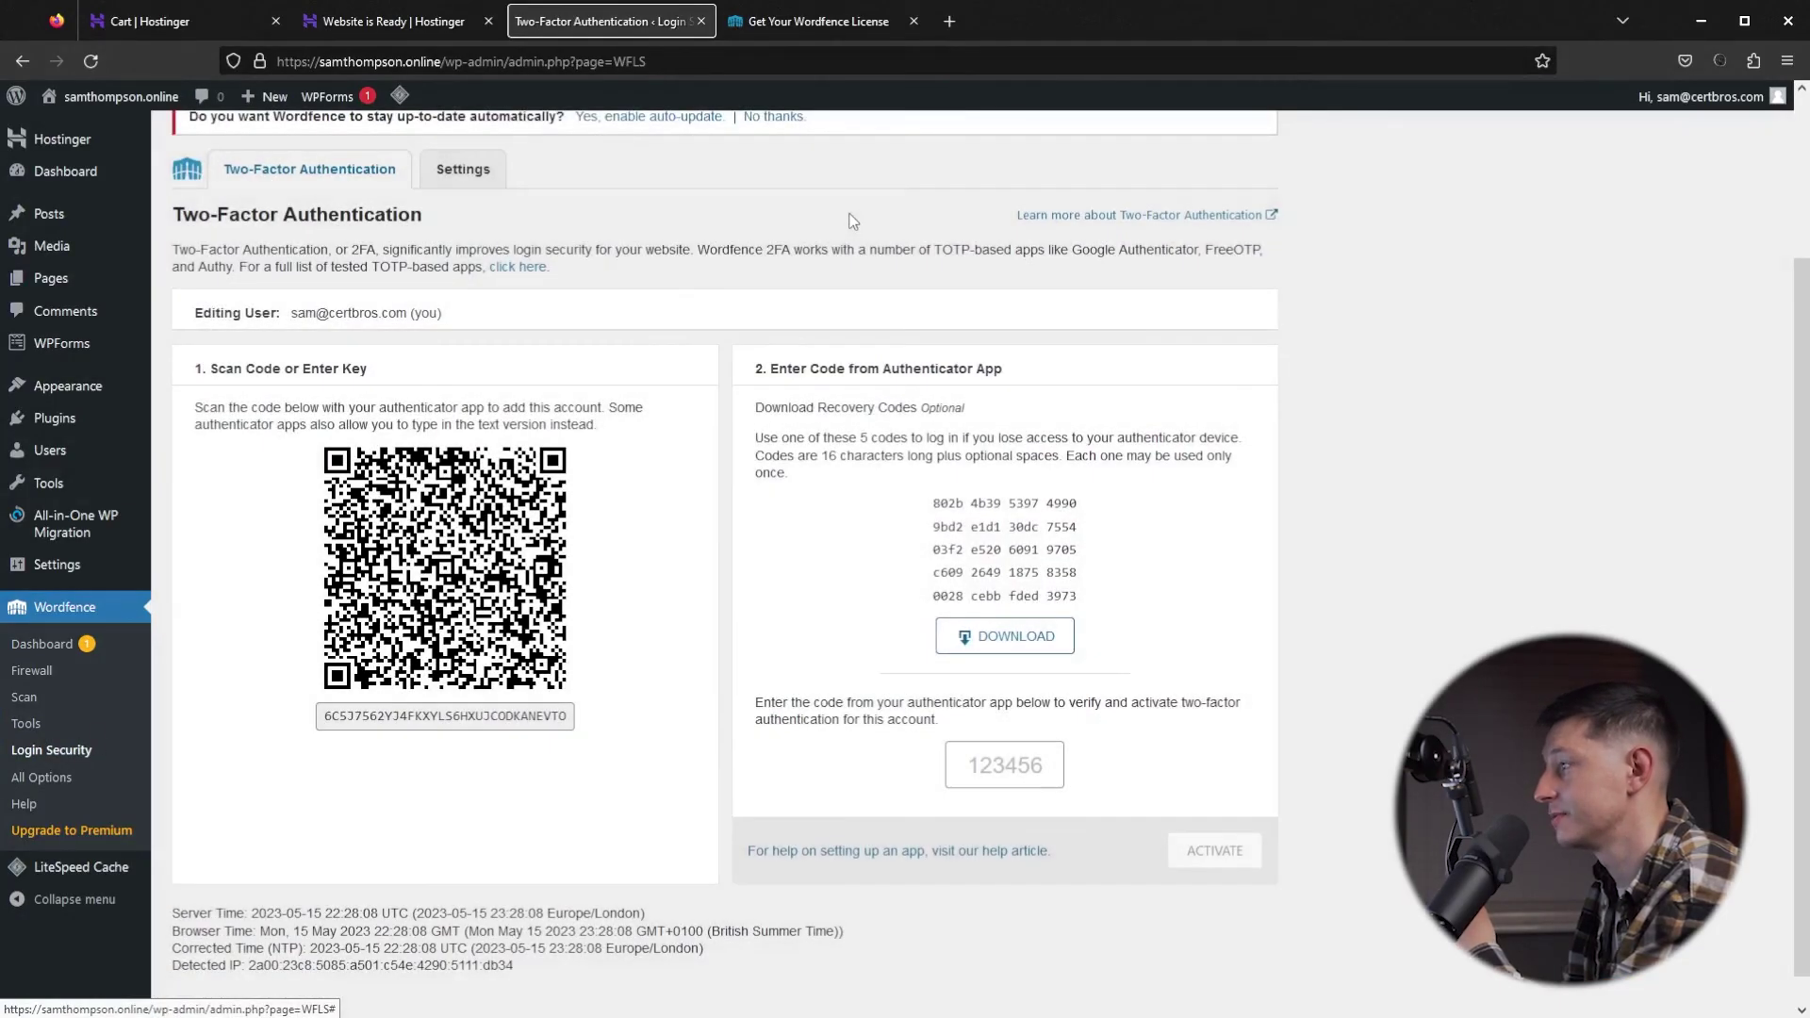